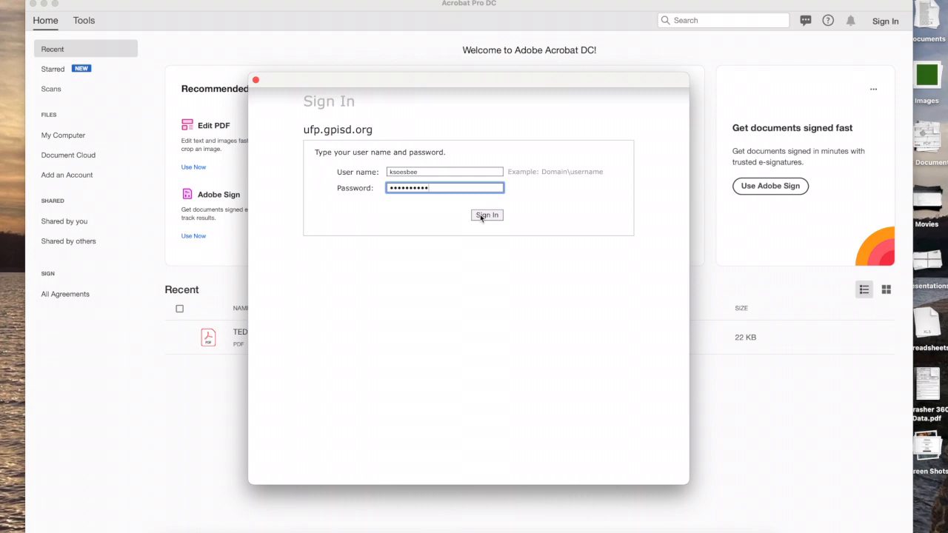
Step: Submit the filled-in sign-in form and check the signed-in account's profile details
click(480, 216)
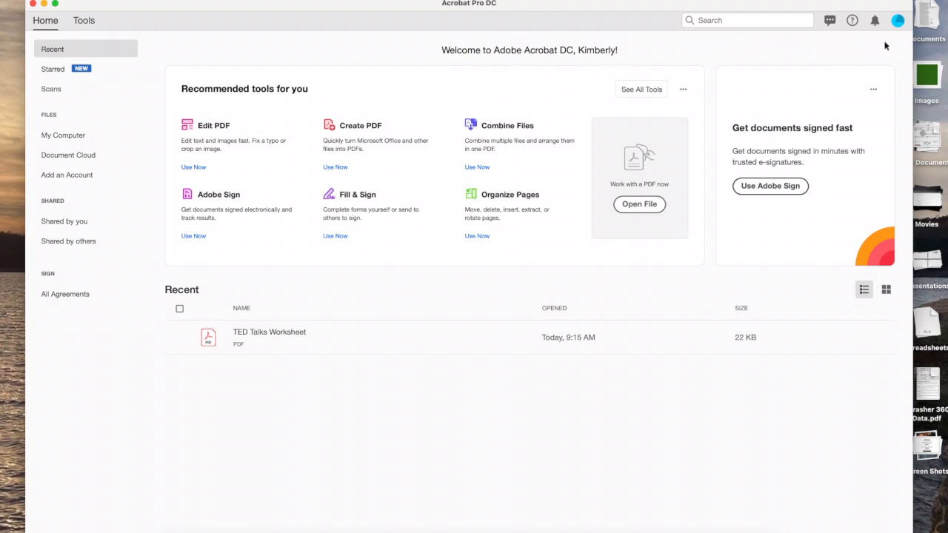
click(897, 23)
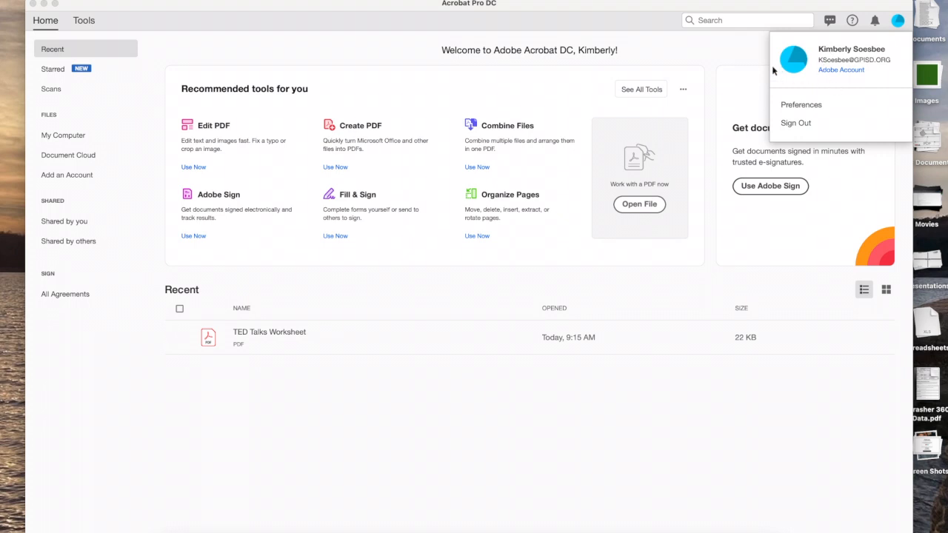
click(741, 51)
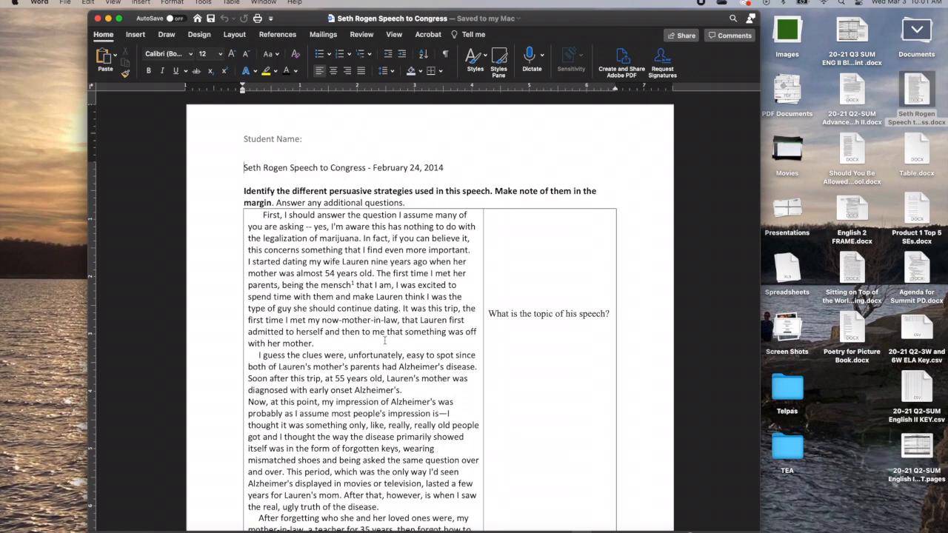
Step: Review the Seth Rogen Speech to Congress worksheet in Word, from the student name line through the closing questions
scroll(529, 376, down, 1)
scroll(529, 376, down, 5)
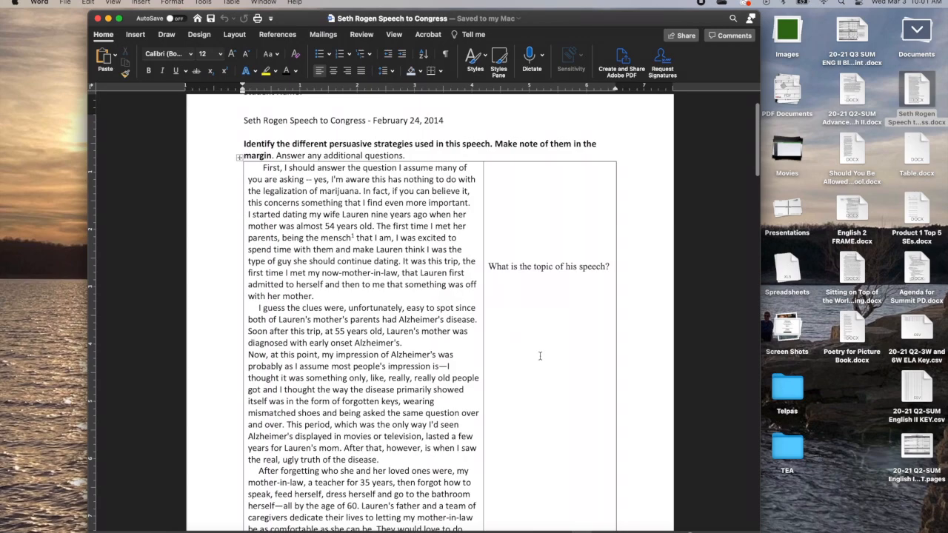
scroll(538, 355, down, 10)
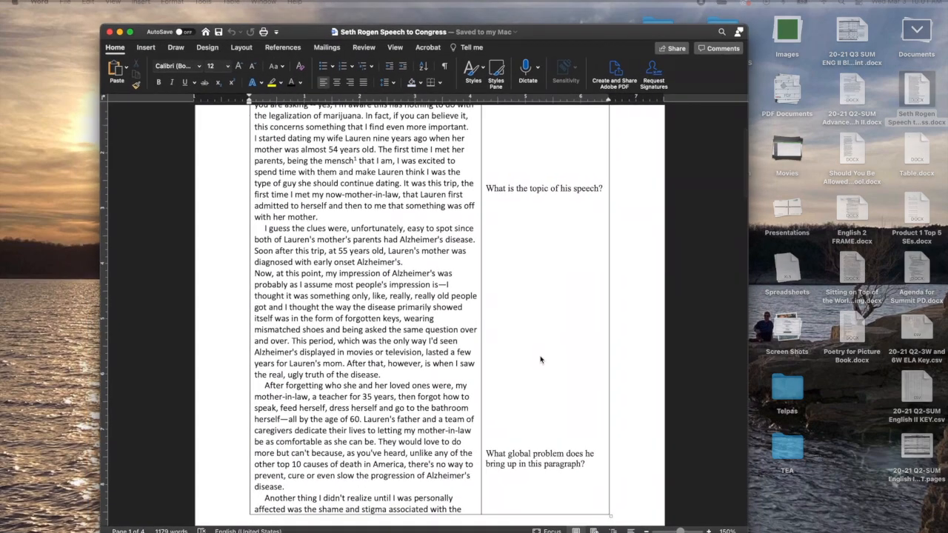
scroll(540, 356, down, 5)
scroll(540, 356, down, 20)
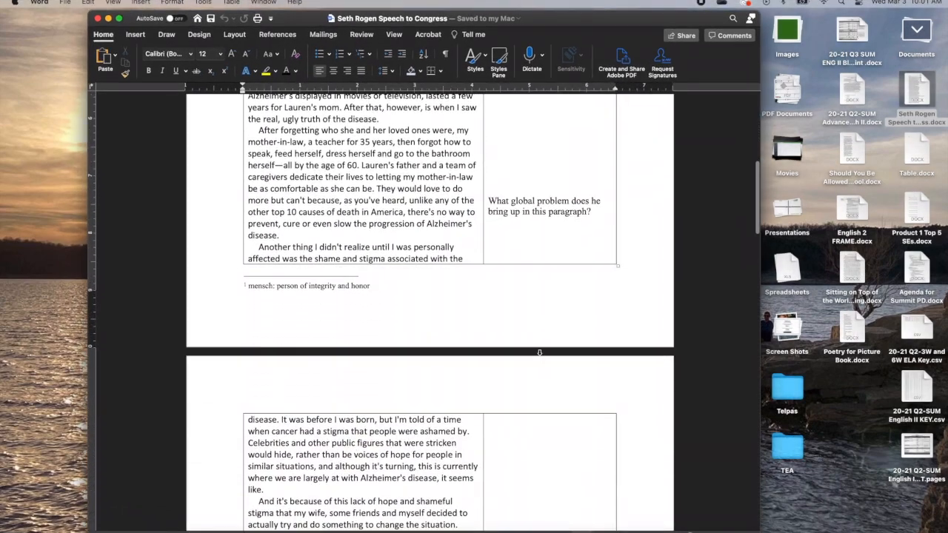
scroll(539, 356, down, 20)
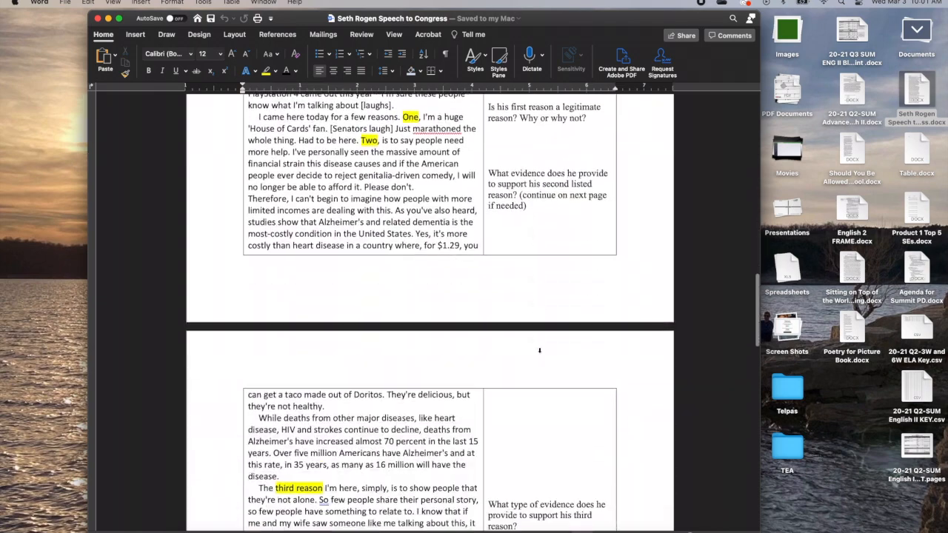
scroll(539, 350, down, 15)
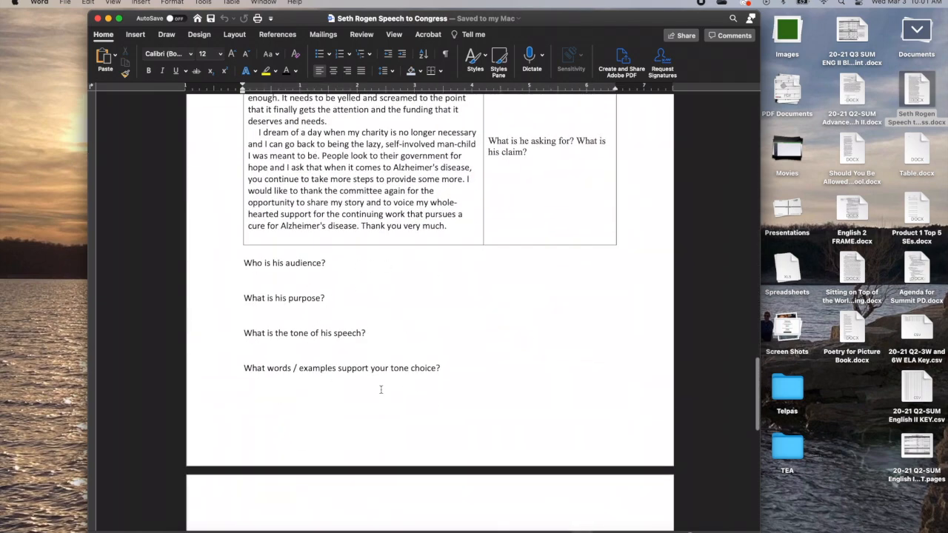
scroll(455, 224, up, 20)
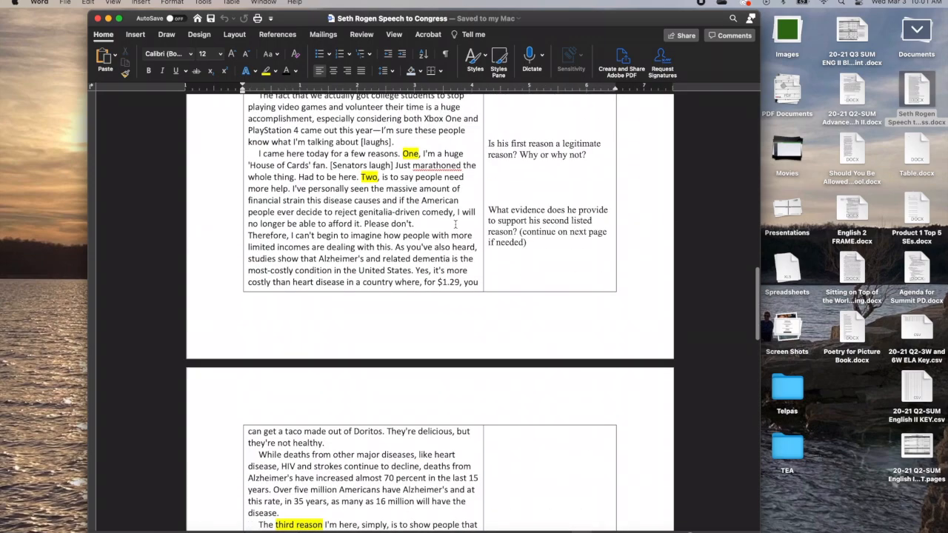
scroll(455, 224, up, 10)
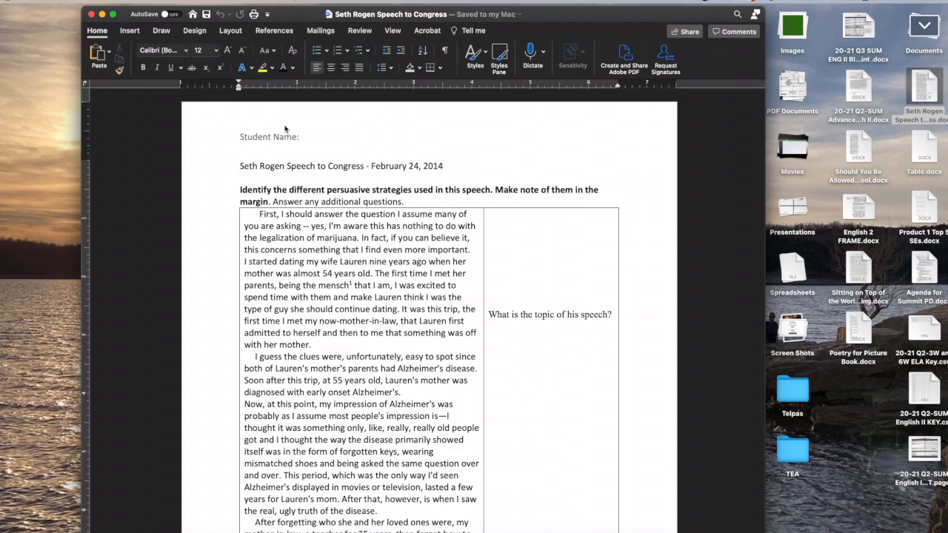
Step: Export the worksheet to the Desktop in PDF format, keeping the file name Seth Rogen Speech to Congress
click(57, 3)
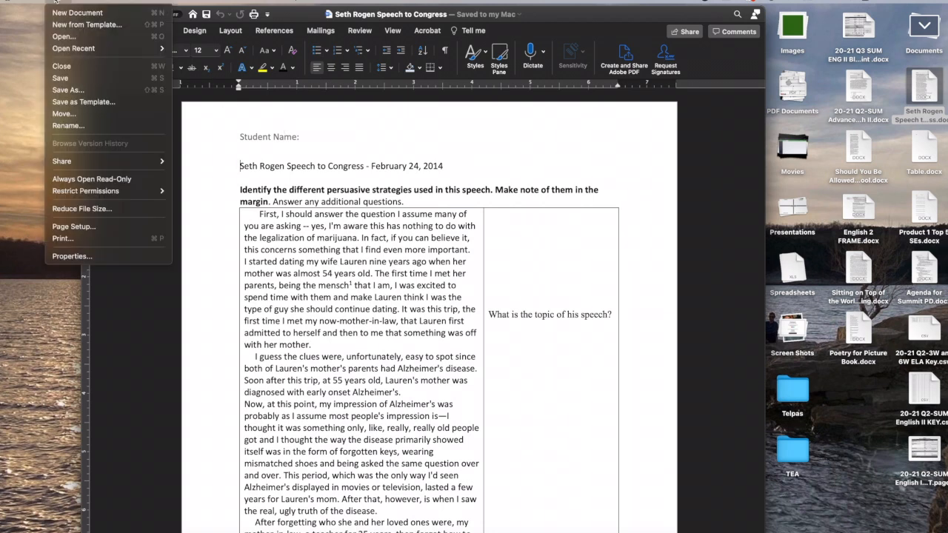
click(68, 89)
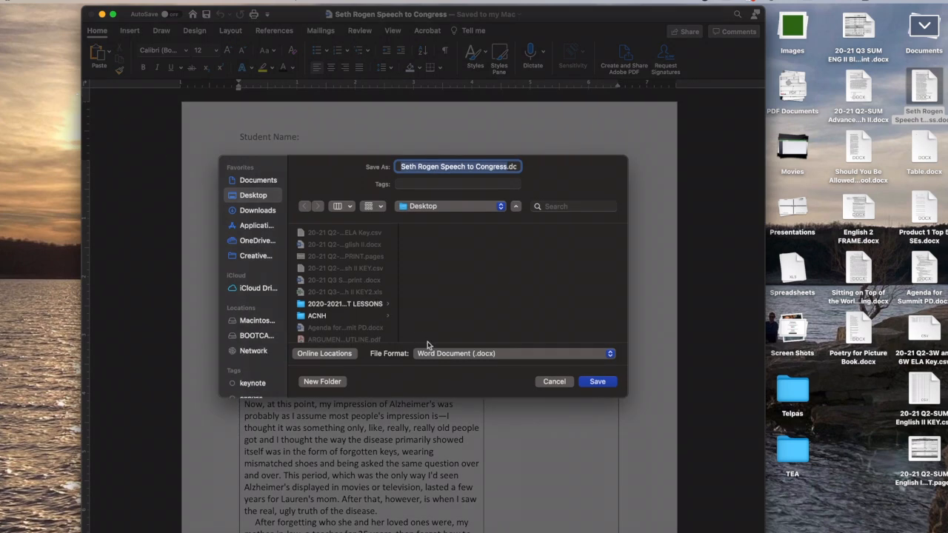
click(446, 356)
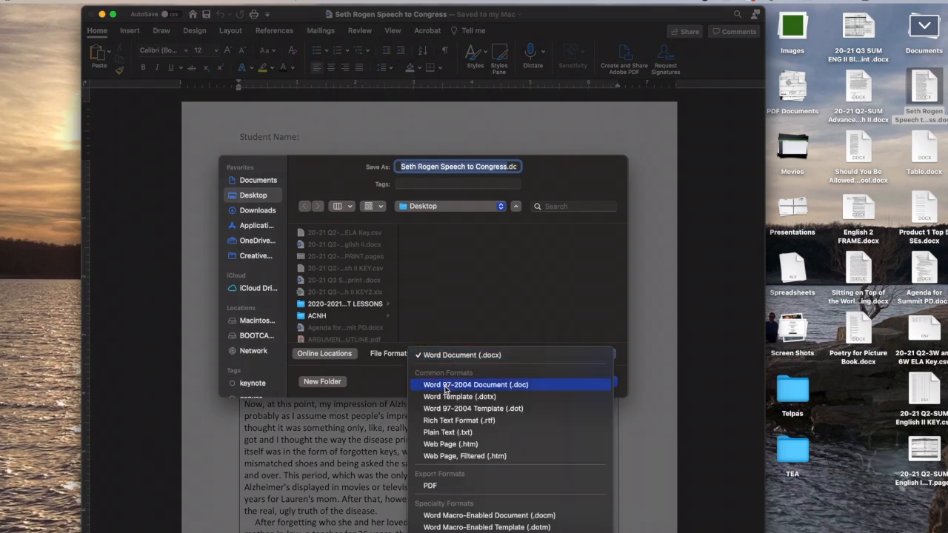
click(434, 489)
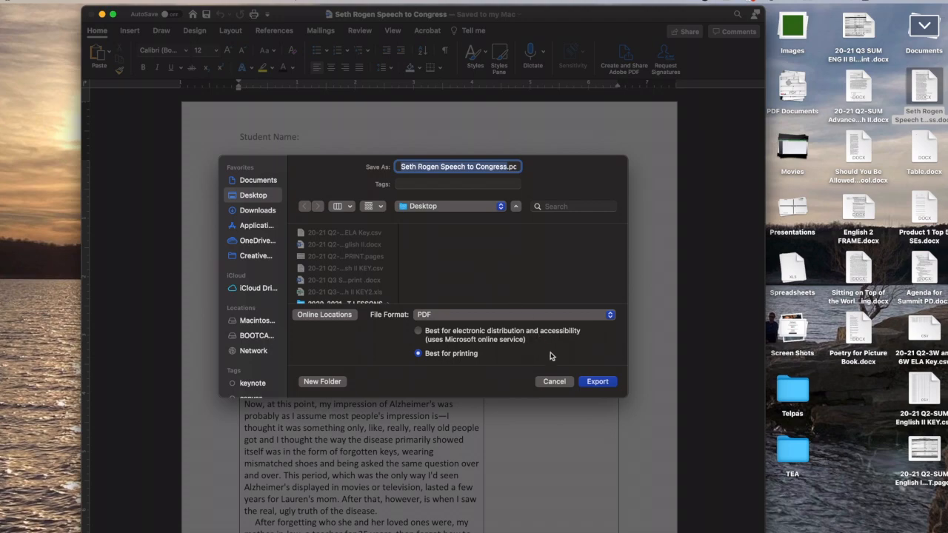
click(594, 381)
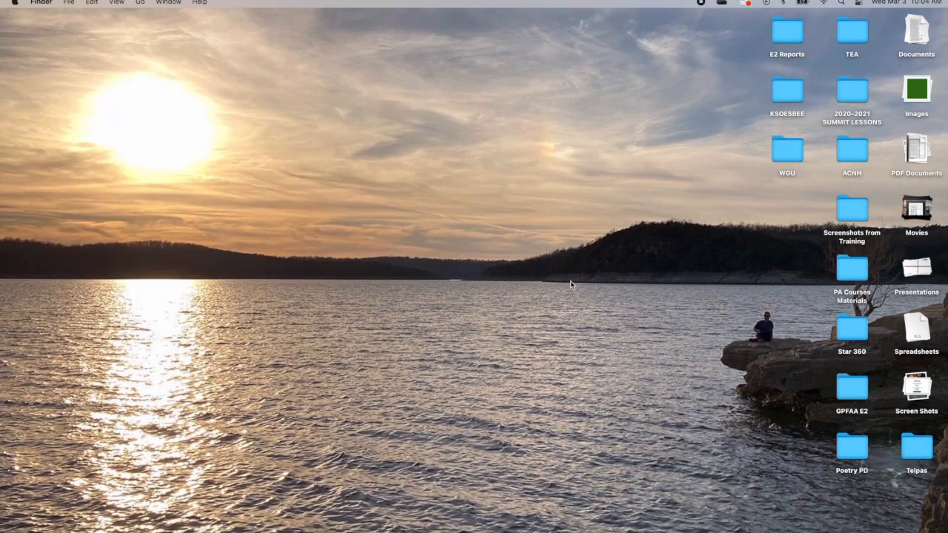
Step: Open Seth Rogen Speech to Congress.pdf from the desktop's PDF Documents stack in Acrobat and check which account is signed in
click(916, 151)
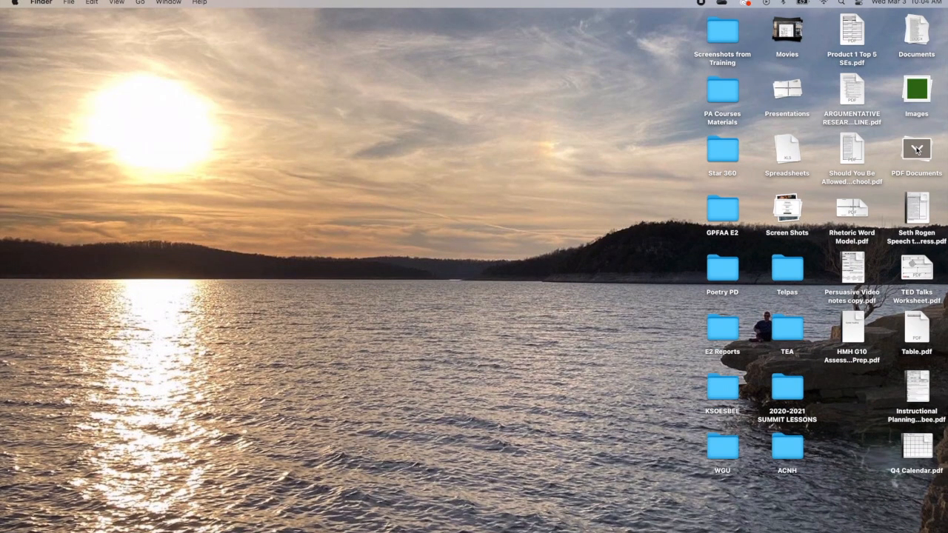
click(922, 216)
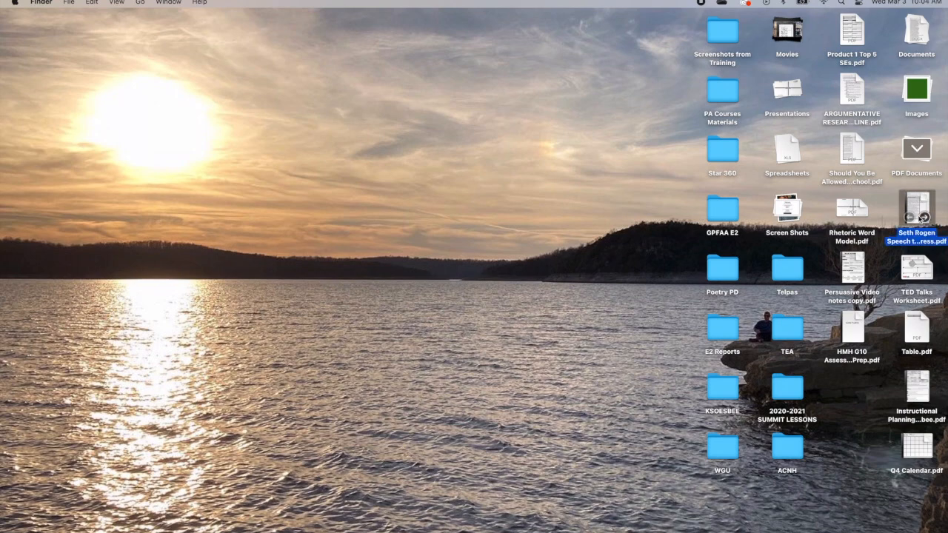
double_click(922, 217)
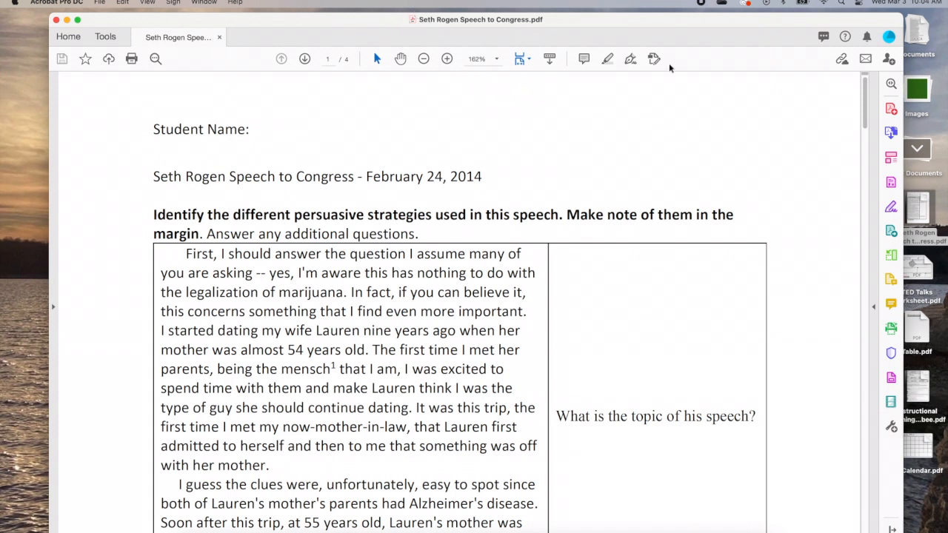
click(889, 37)
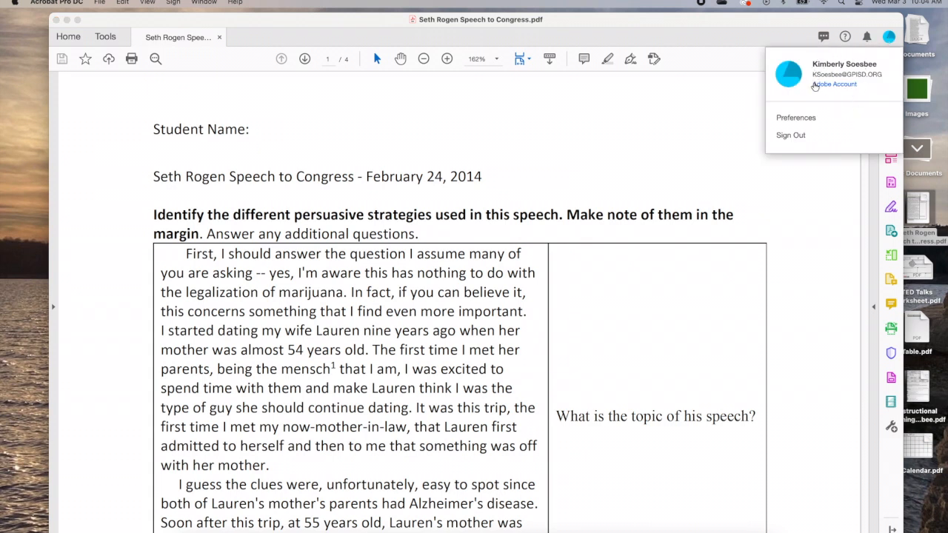
click(670, 139)
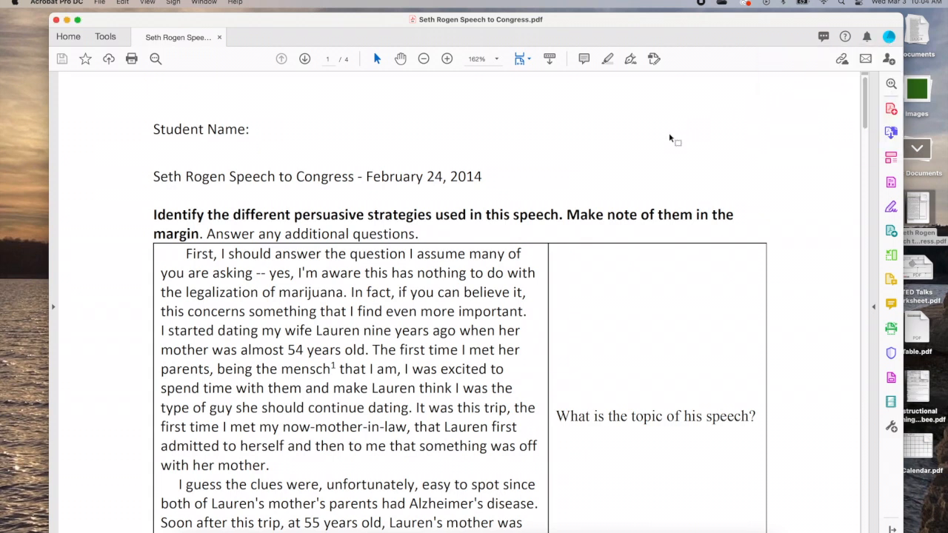
Step: Start Prepare Form on the open PDF as a single file, with form field auto detection on and no signatures required
scroll(641, 224, down, 3)
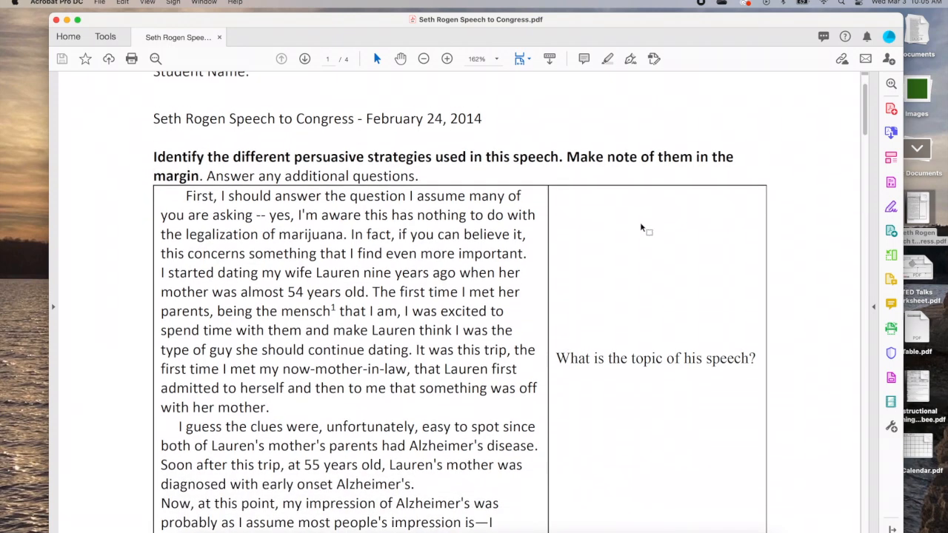
scroll(642, 227, up, 3)
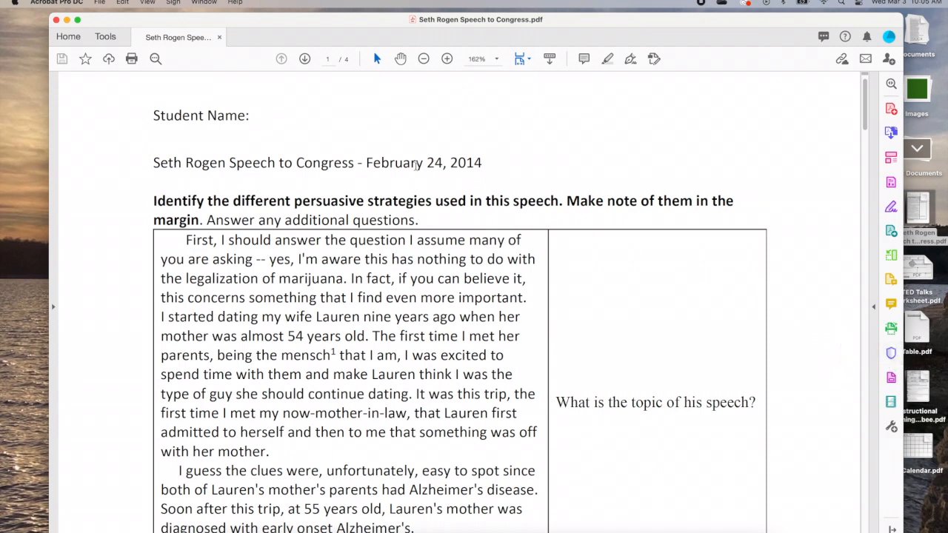
click(146, 2)
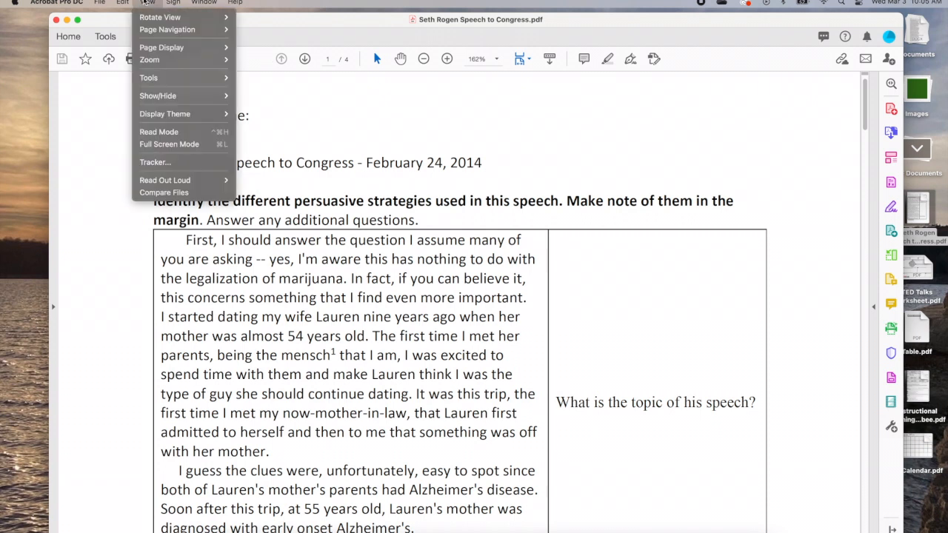
mouse_move(176, 80)
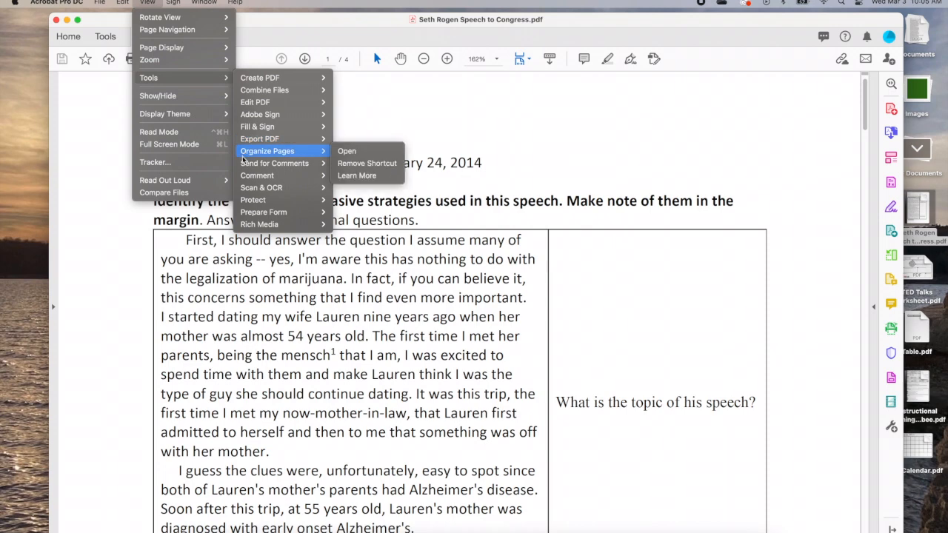
mouse_move(257, 215)
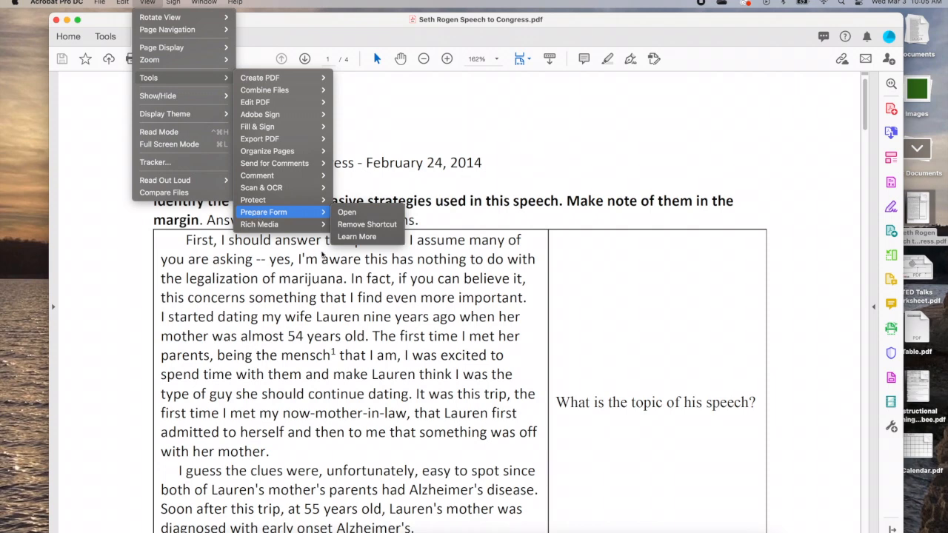
click(893, 379)
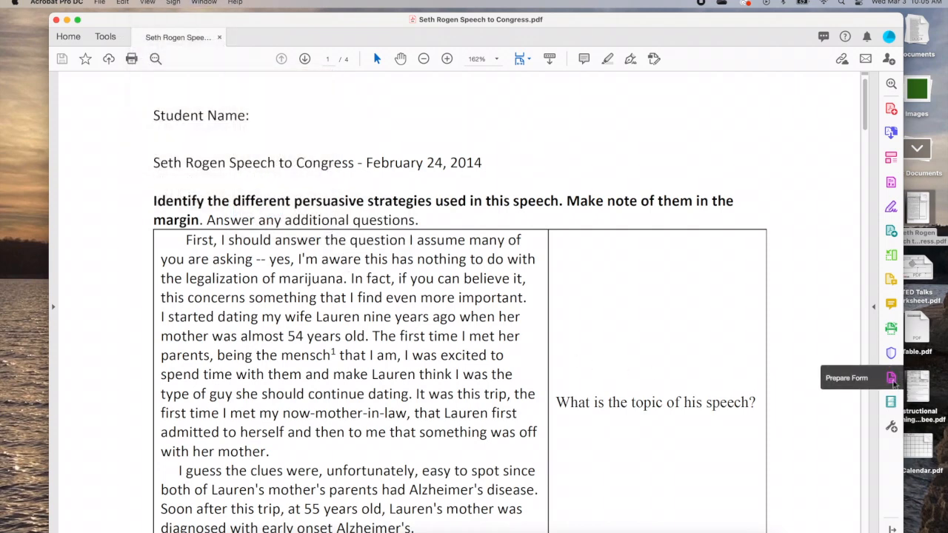
click(893, 380)
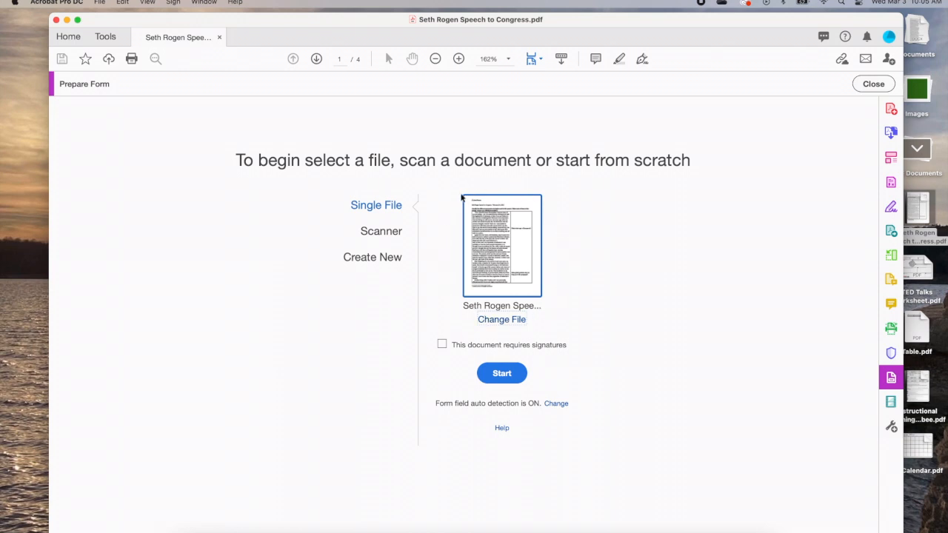
click(501, 374)
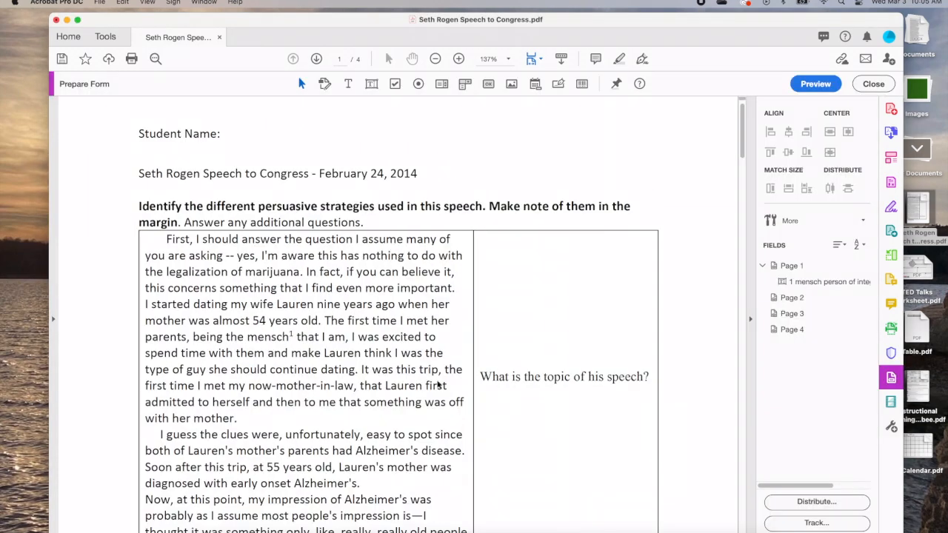
Step: Delete the automatically detected text field above the mensch footnote at the end of page 1
scroll(438, 384, down, 4)
scroll(437, 384, down, 10)
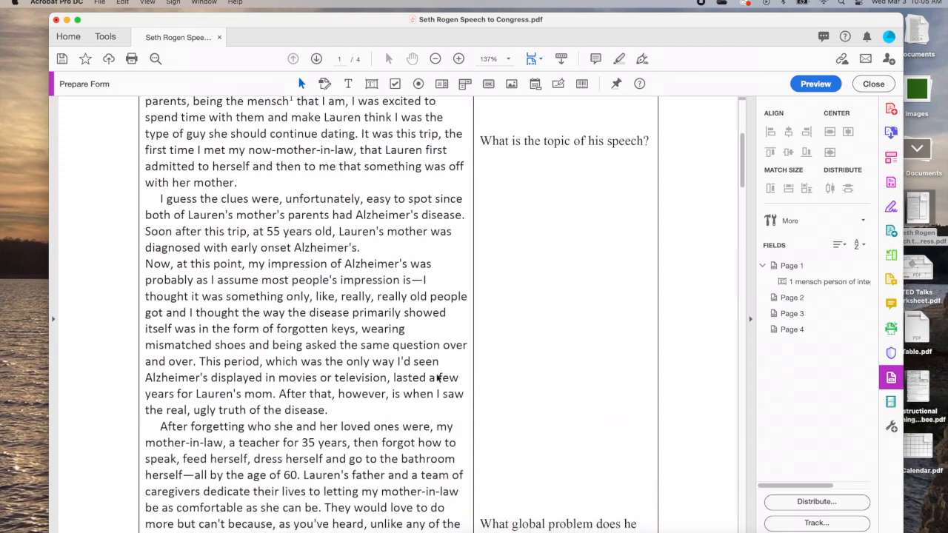
scroll(437, 378, down, 3)
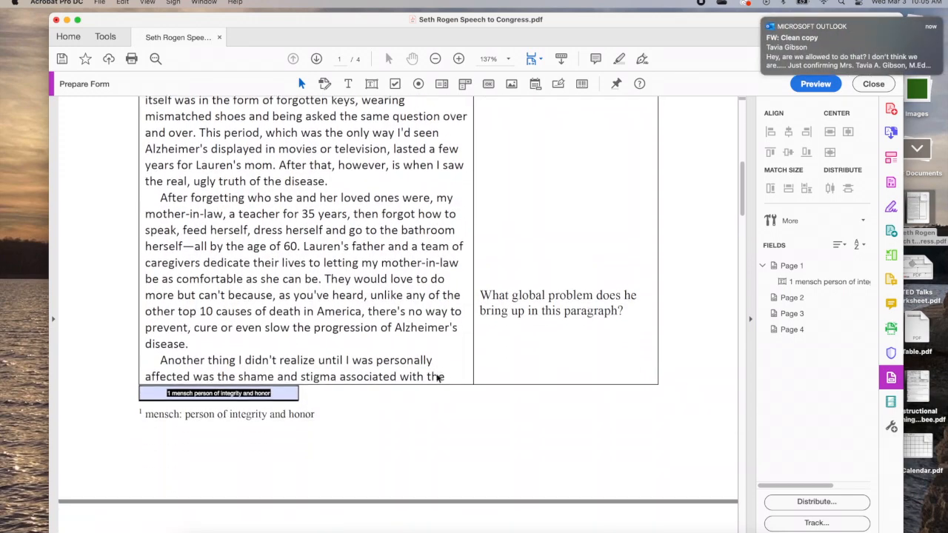
scroll(437, 378, down, 3)
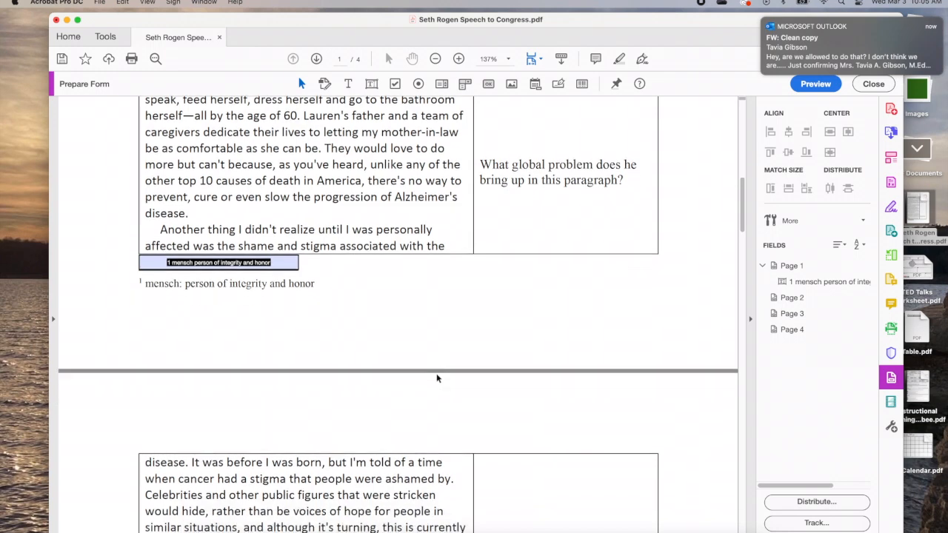
click(293, 244)
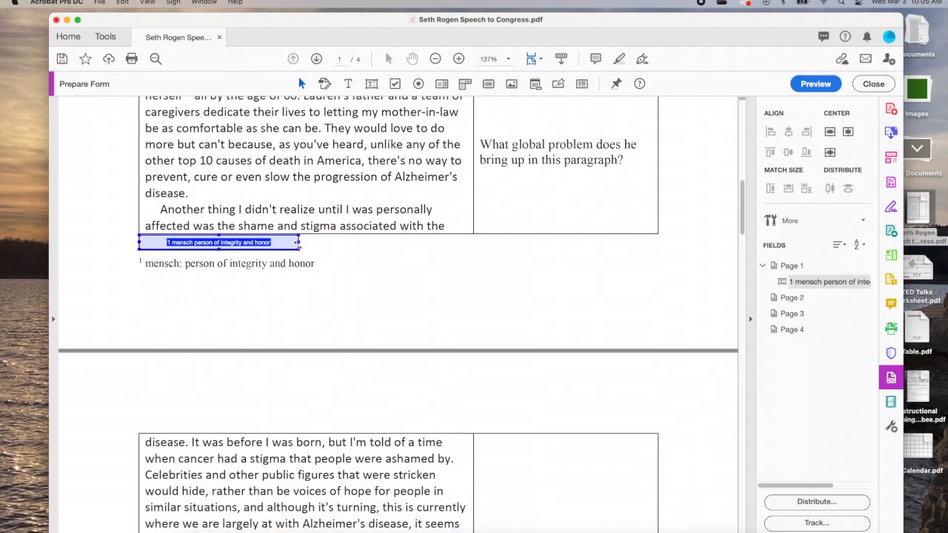
key(Delete)
Step: Check the remaining pages of the form for other automatically detected fields
scroll(360, 304, down, 20)
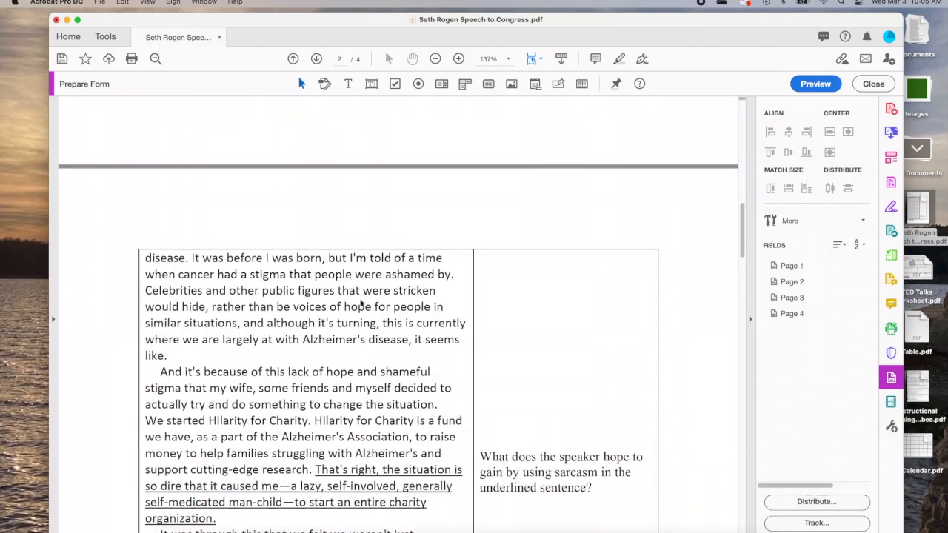
scroll(361, 303, down, 20)
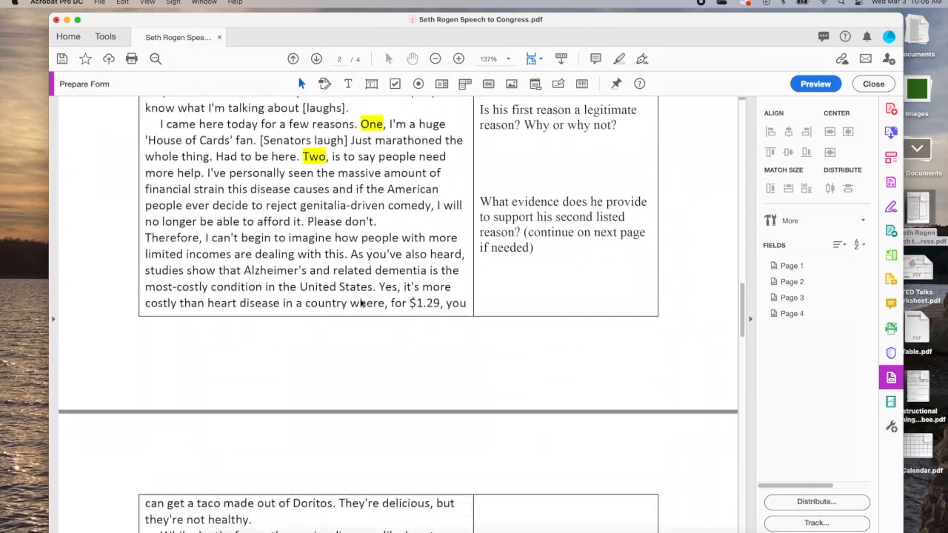
scroll(361, 304, down, 5)
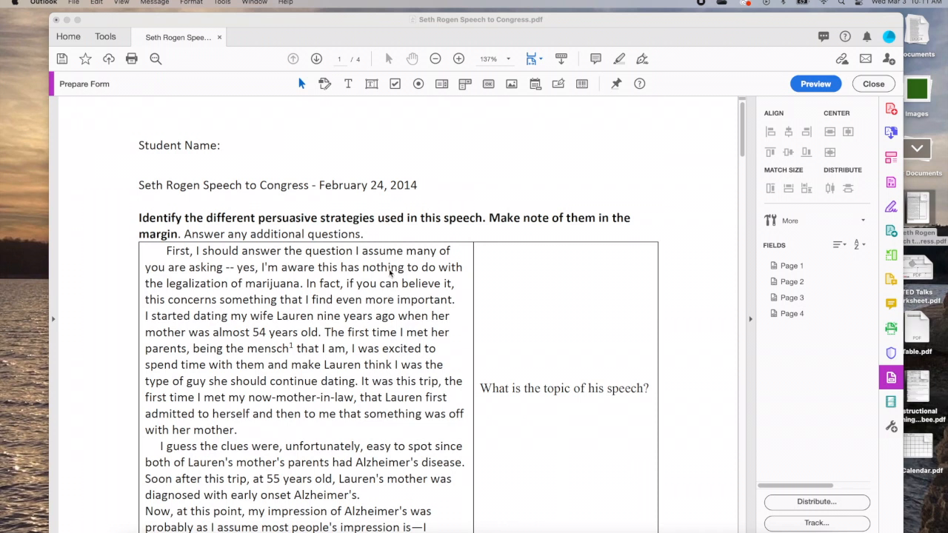
Step: Add a text field beside Student Name on page 1 and widen it to the table's right edge
click(371, 85)
click(371, 86)
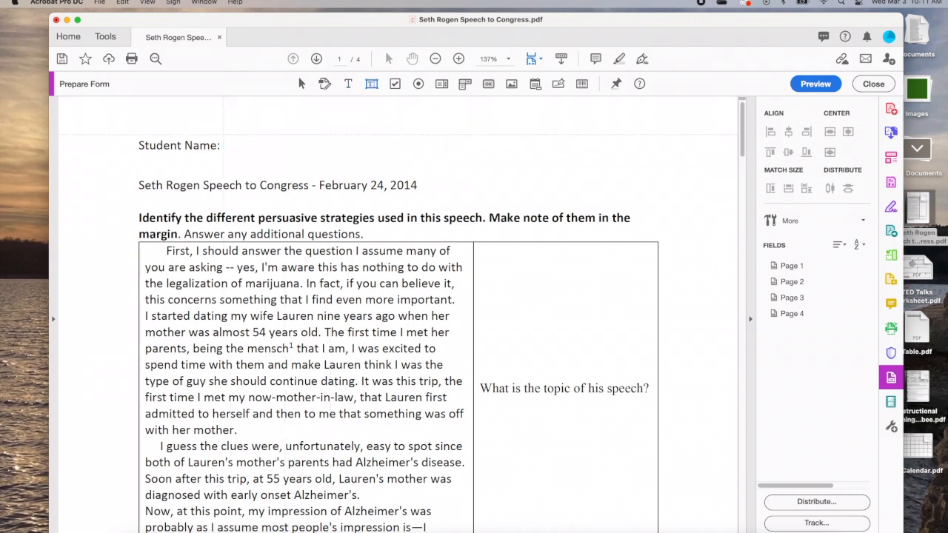
click(222, 136)
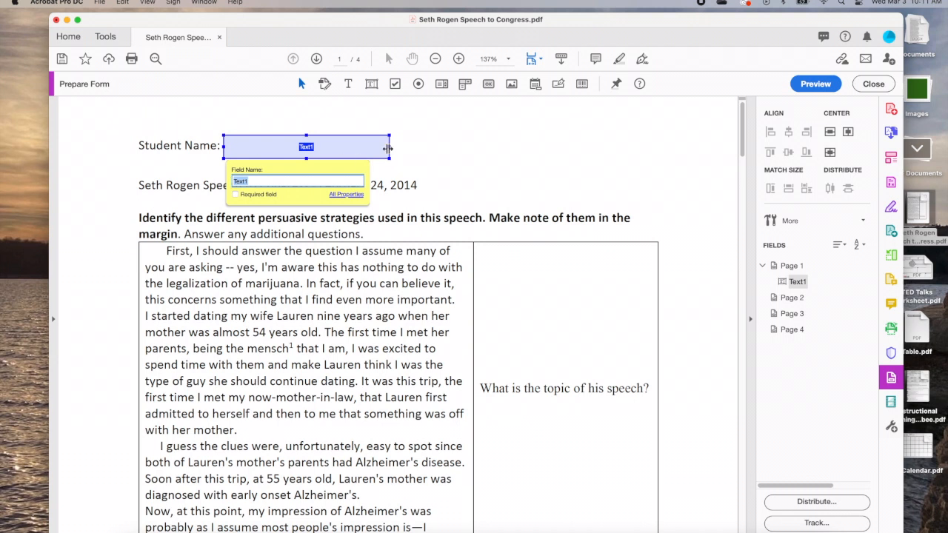
drag(389, 147, 657, 147)
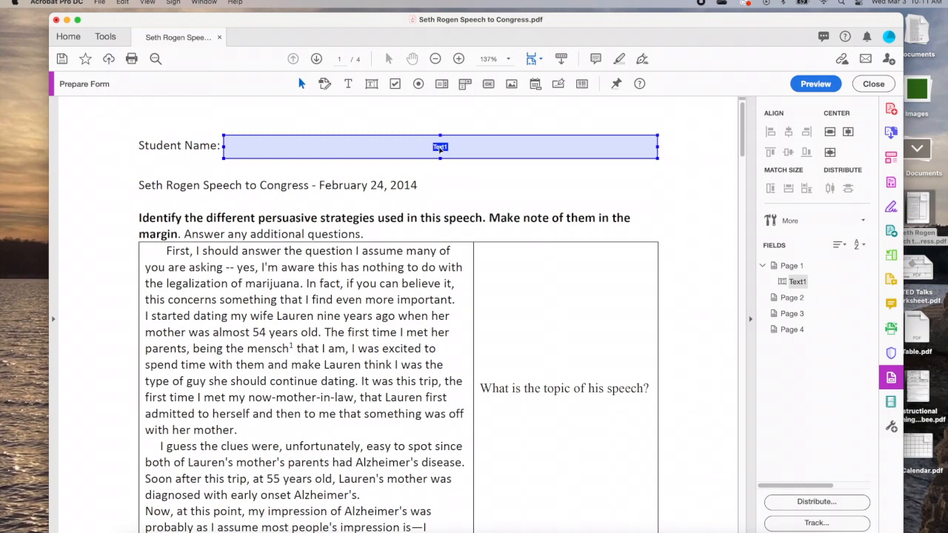
Step: Rename the text field beside Student Name as Name and review its text options
double_click(440, 148)
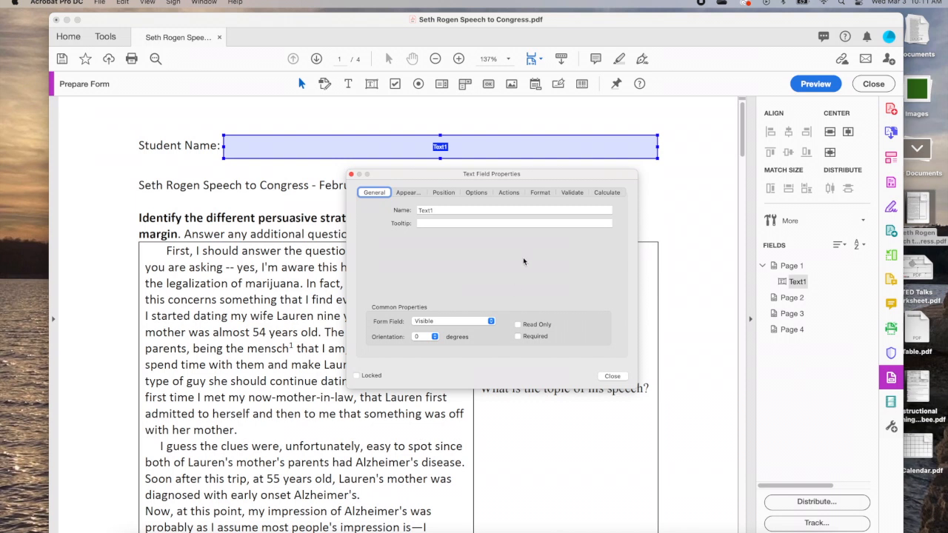
double_click(419, 211)
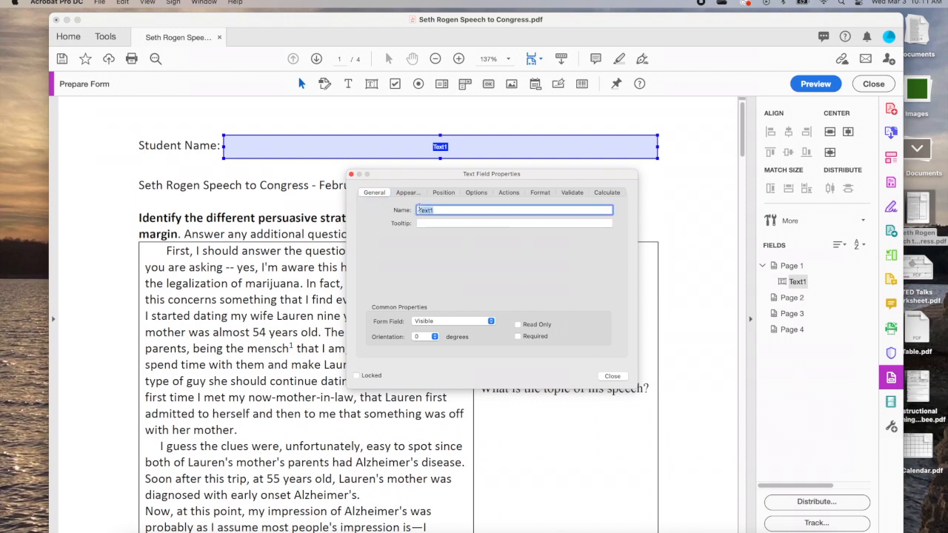
text(Name)
click(477, 193)
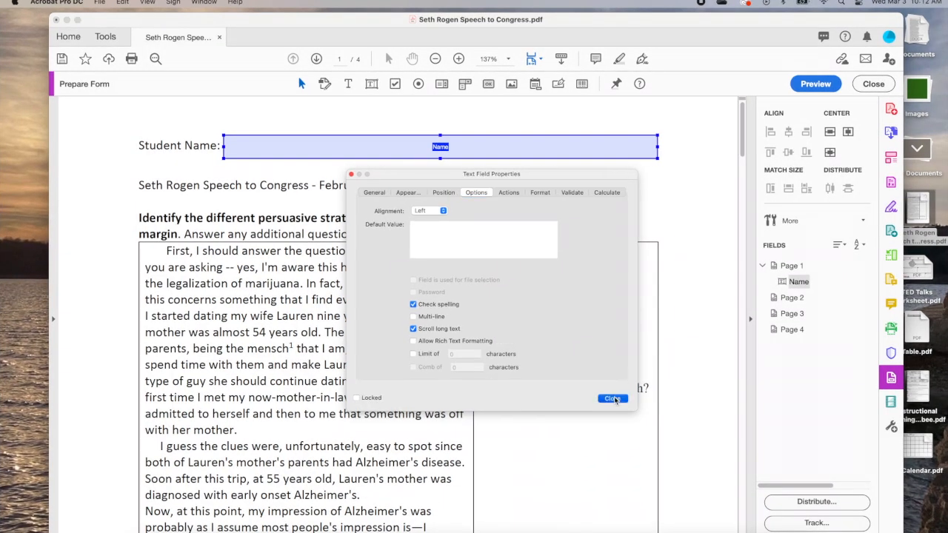
click(612, 392)
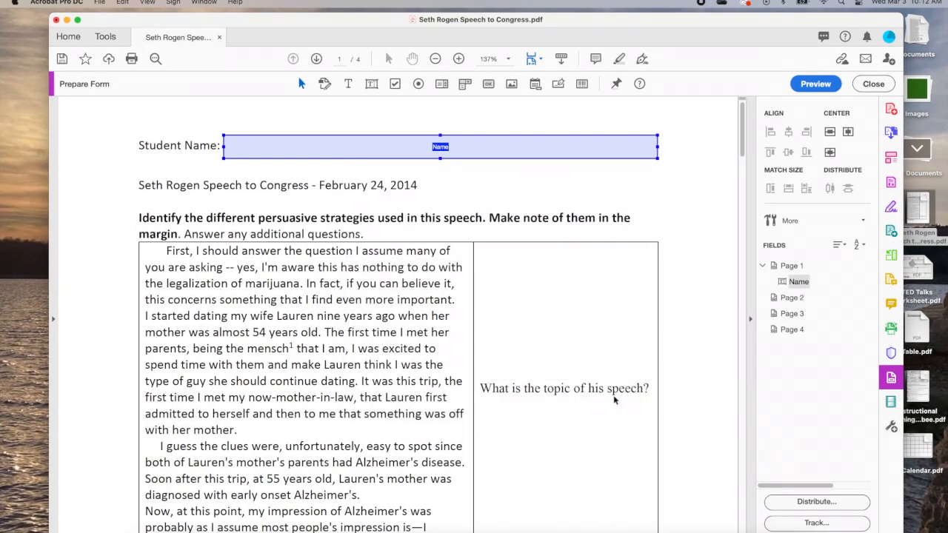
Step: Add a text field under the speech topic question, widening it to the column and extending it down over several lines
scroll(565, 386, down, 5)
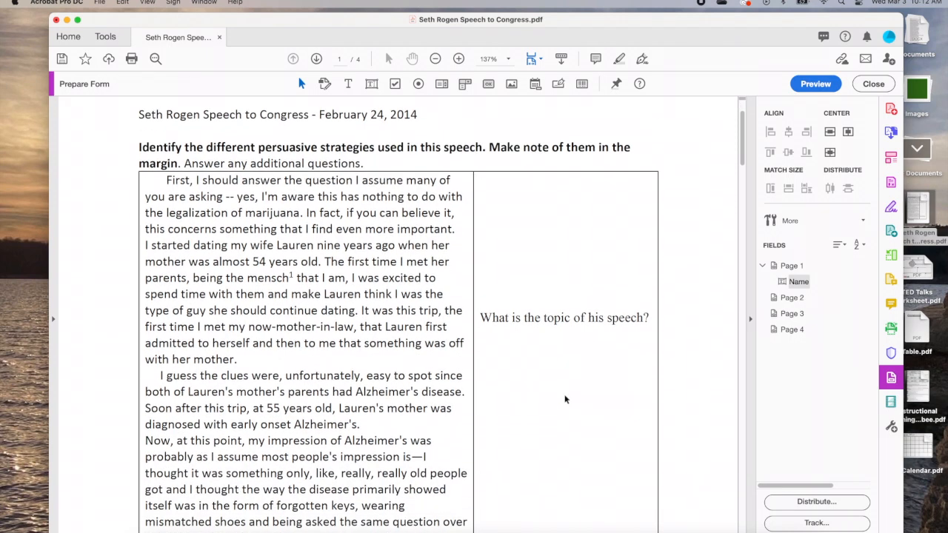
scroll(565, 398, down, 1)
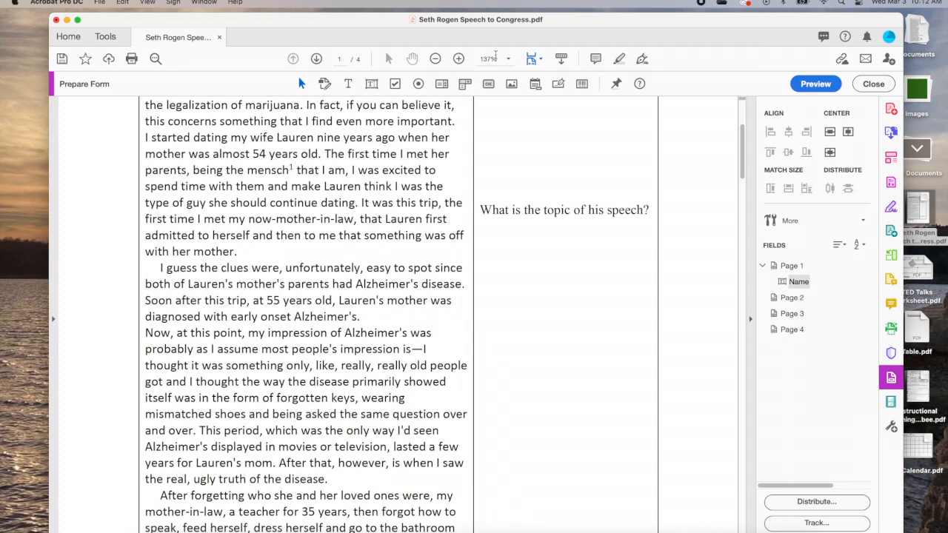
click(435, 59)
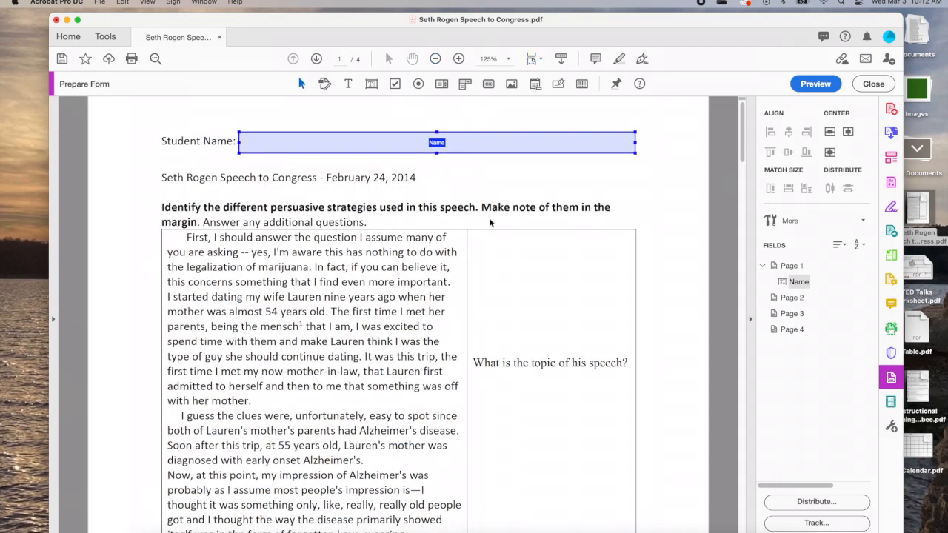
scroll(497, 256, down, 1)
scroll(497, 256, down, 5)
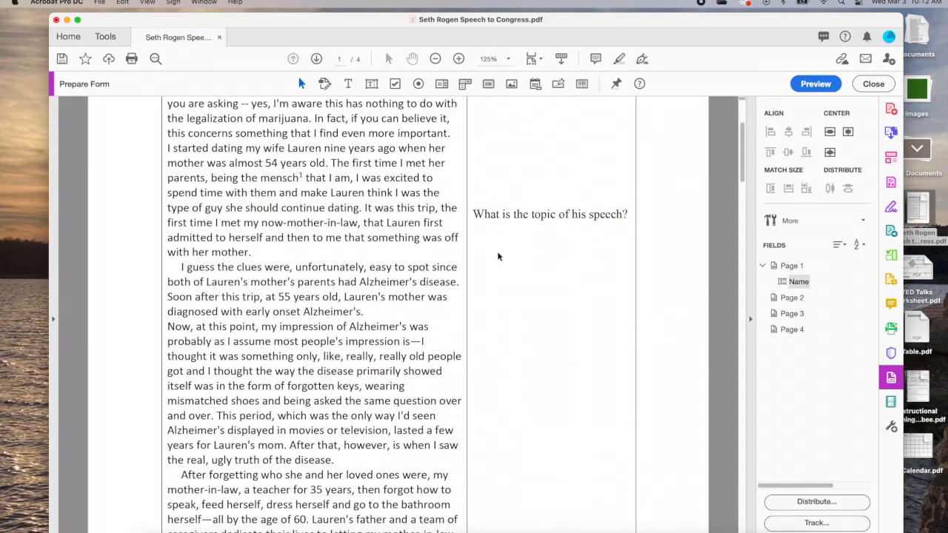
click(435, 58)
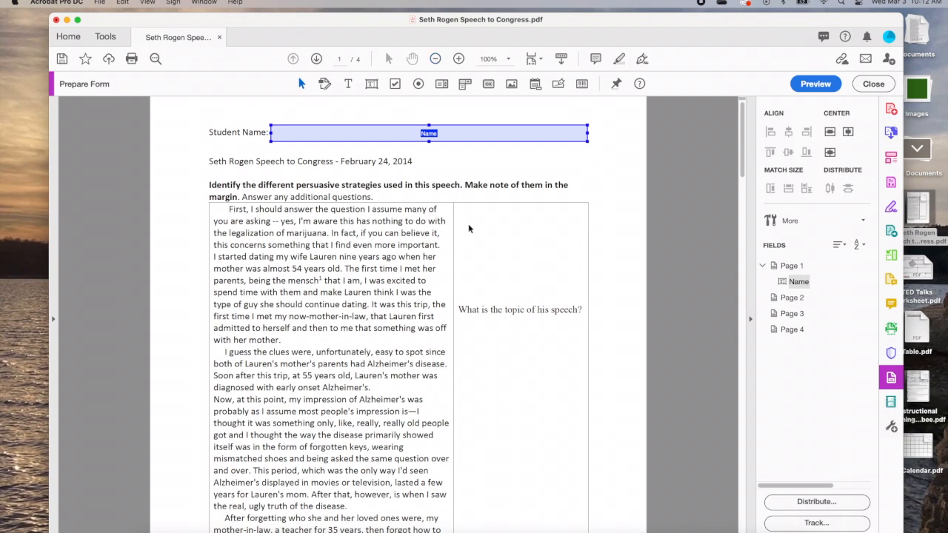
scroll(470, 228, down, 3)
scroll(469, 229, down, 3)
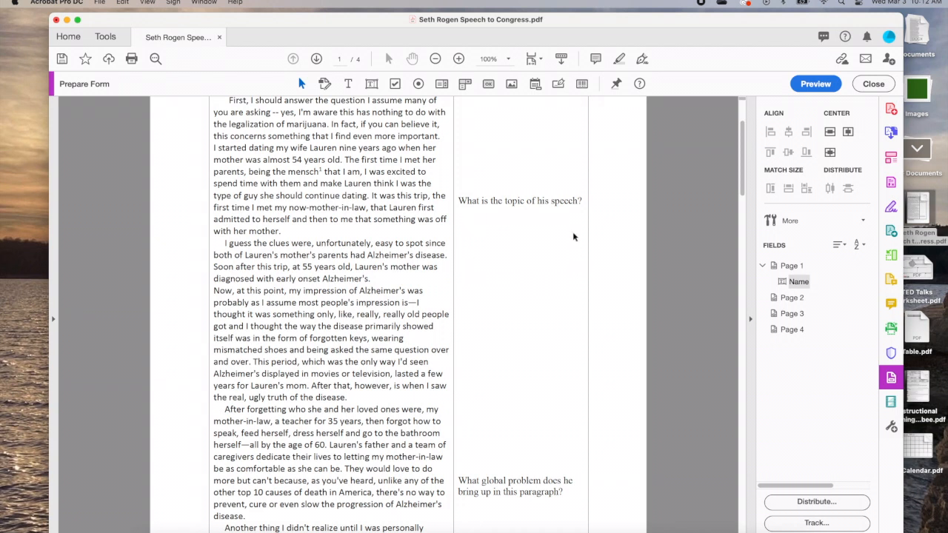
click(373, 86)
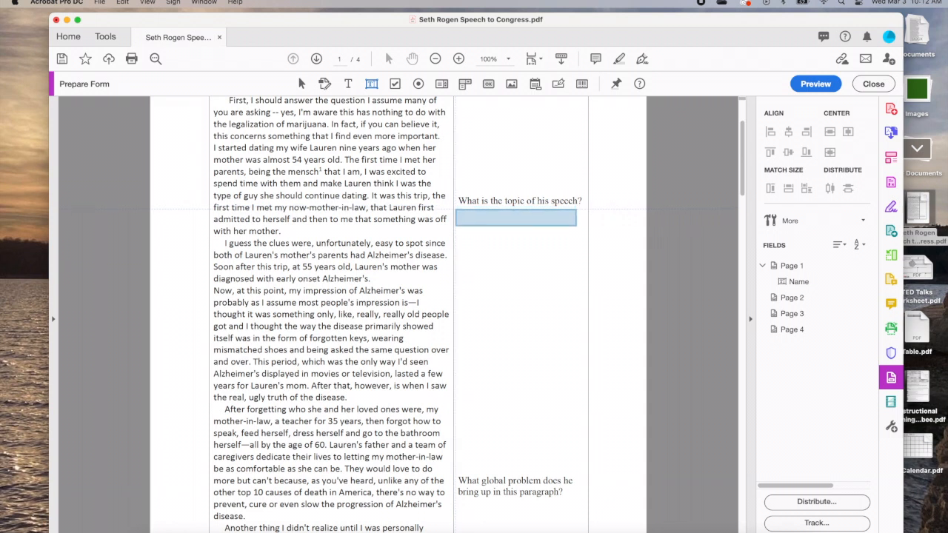
click(540, 218)
drag(576, 218, 585, 218)
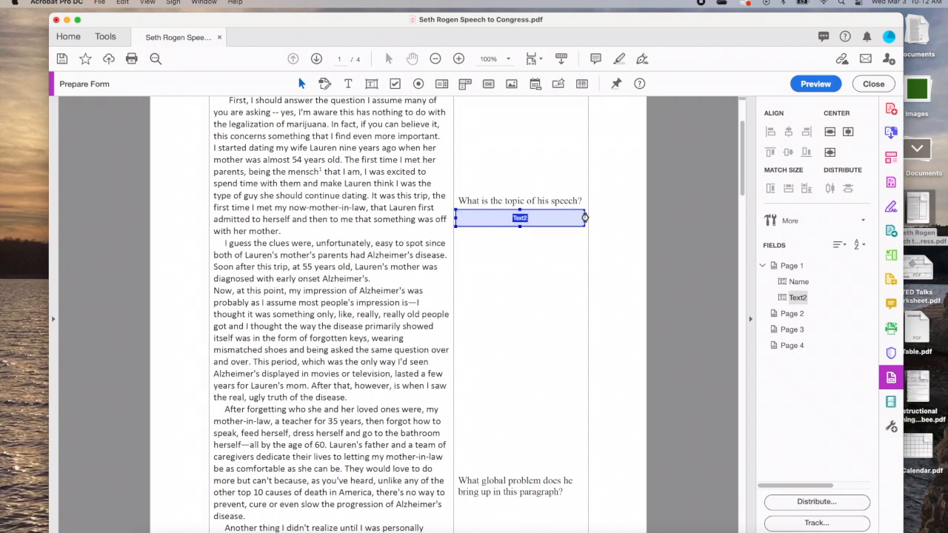
drag(521, 227, 526, 299)
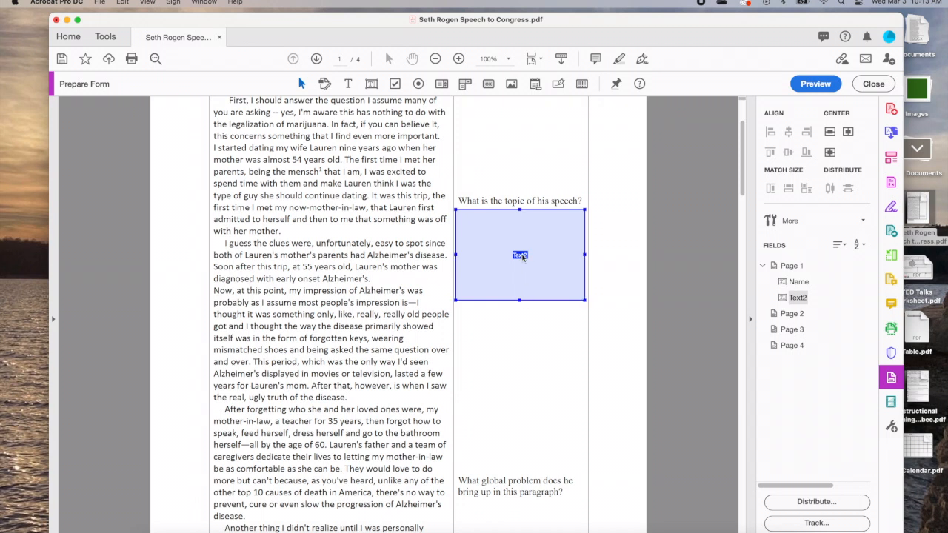
Step: Rename the text field under the speech topic question as Topic and make it multi-line
double_click(522, 257)
click(186, 192)
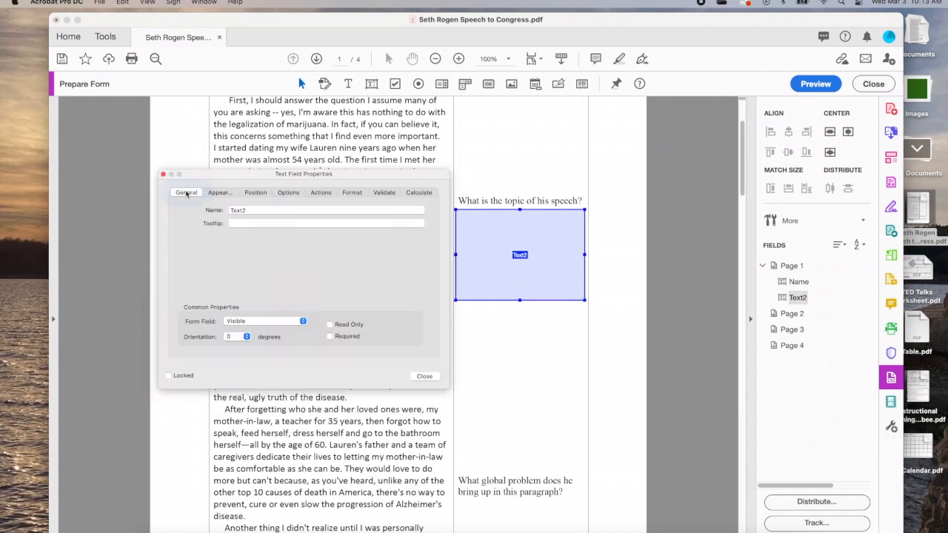
double_click(249, 210)
text(Topic)
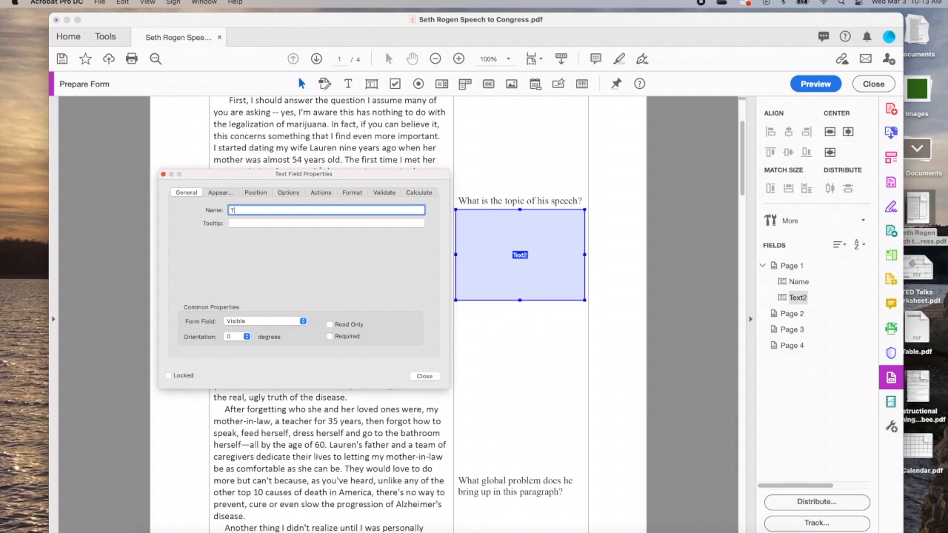
click(288, 193)
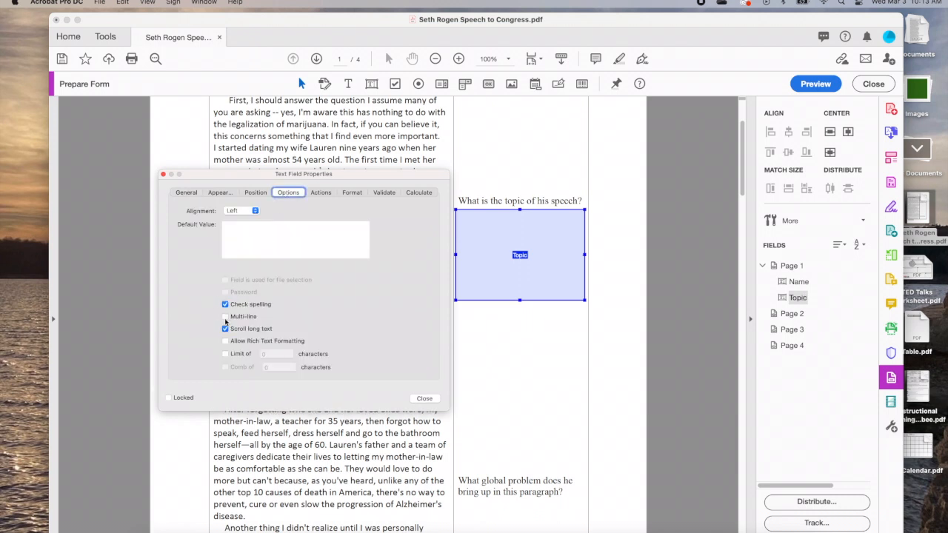
click(424, 399)
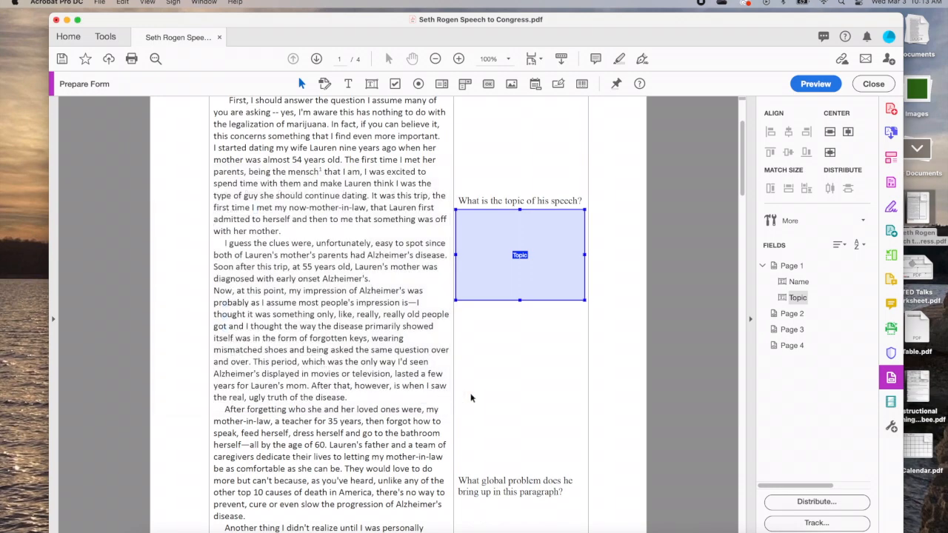
Step: Add a text field under the global problem question and enlarge it to fill the rest of the cell on page 1
click(515, 375)
scroll(514, 376, down, 5)
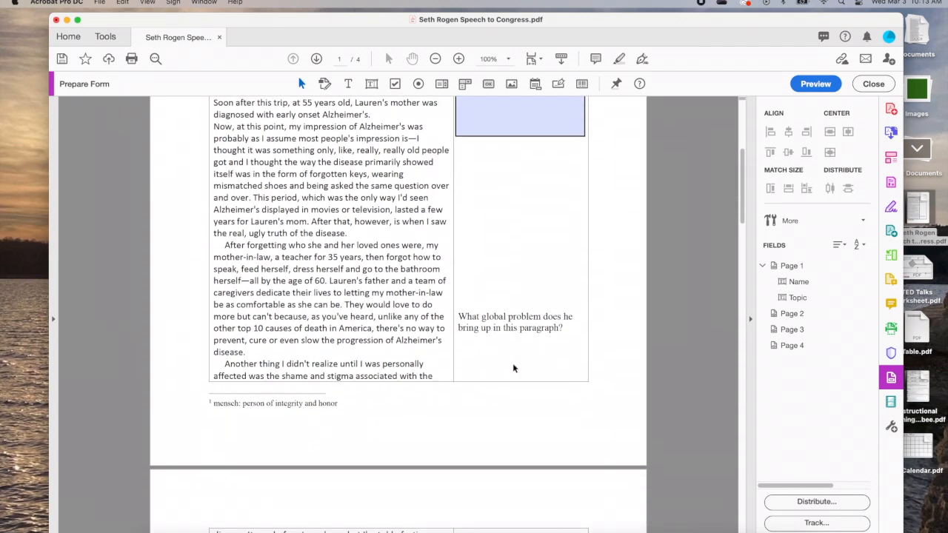
click(371, 84)
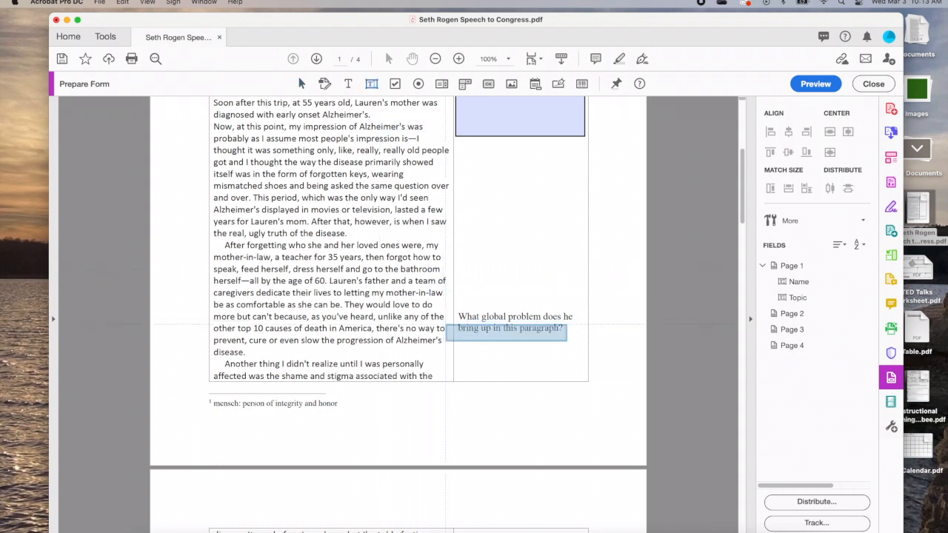
click(456, 339)
click(586, 347)
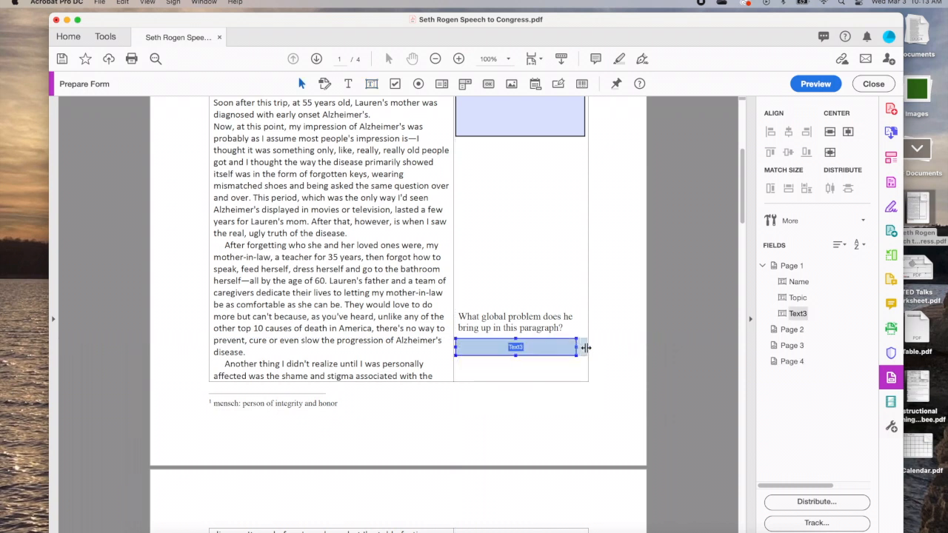
drag(586, 348, 587, 346)
drag(520, 355, 522, 380)
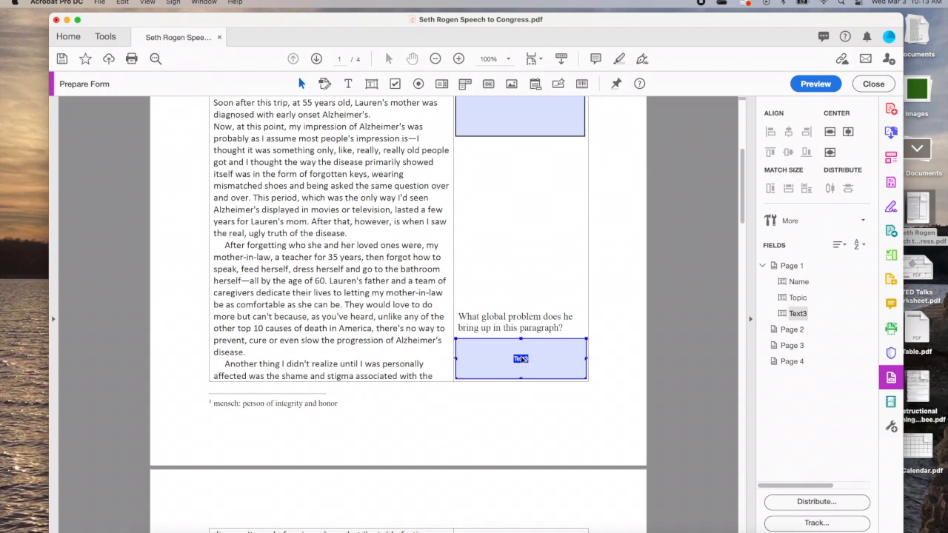
Step: Make the text field under the global problem question multi-line and rename it as Problem
double_click(521, 359)
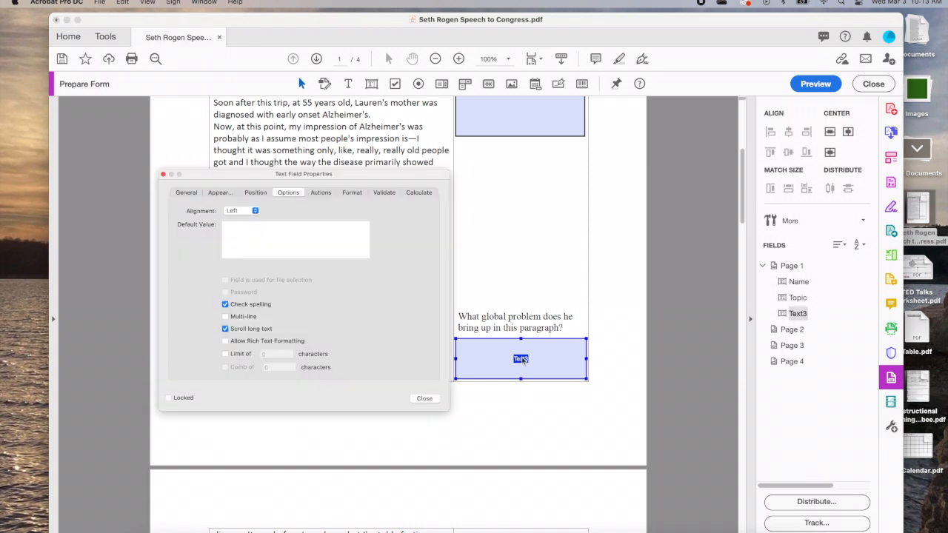
click(225, 317)
click(194, 194)
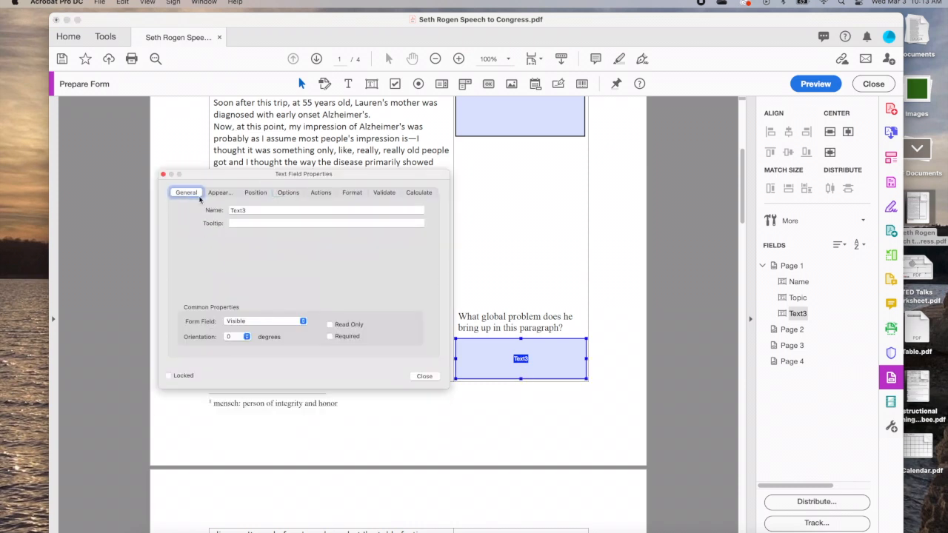
drag(253, 209, 223, 212)
text(Problem)
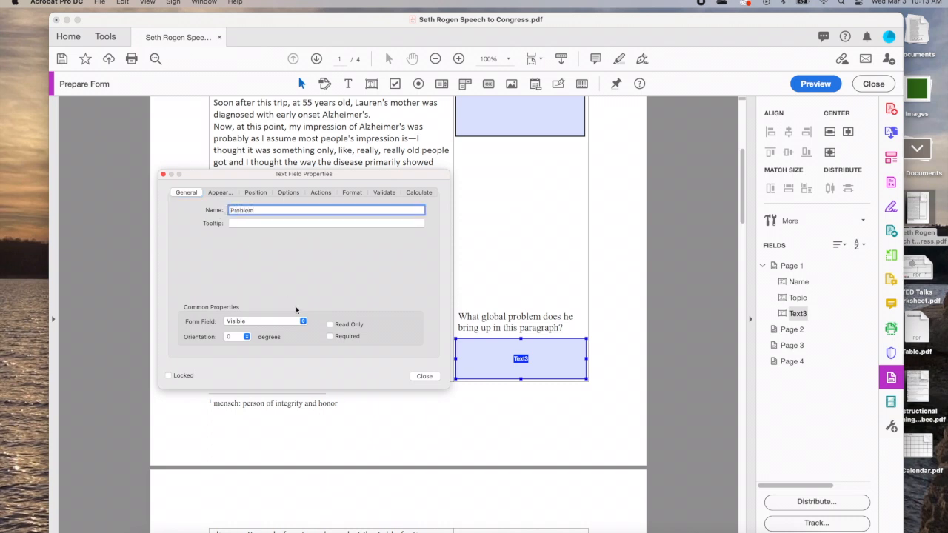
click(422, 378)
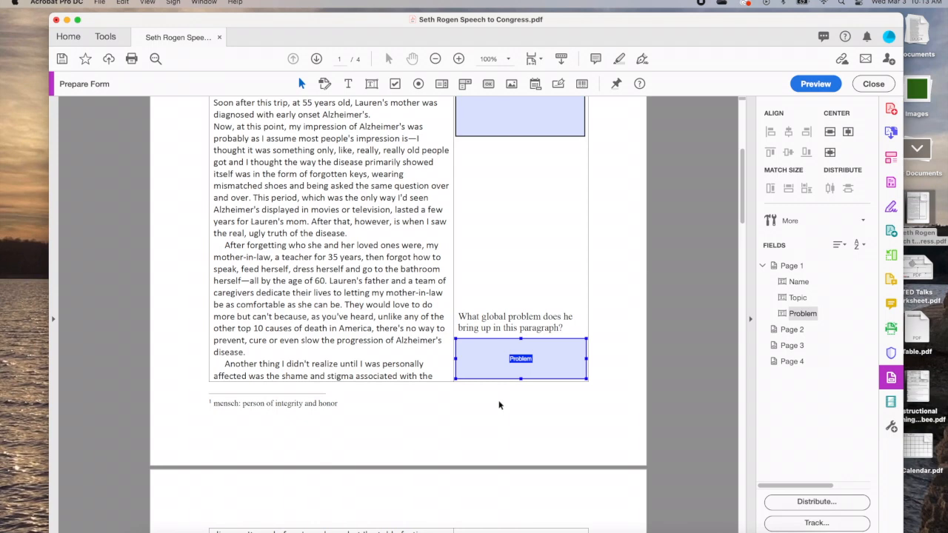
Step: Add a text field under page 2's sarcasm question, widening it to the column and extending it down toward the next question
scroll(500, 405, down, 12)
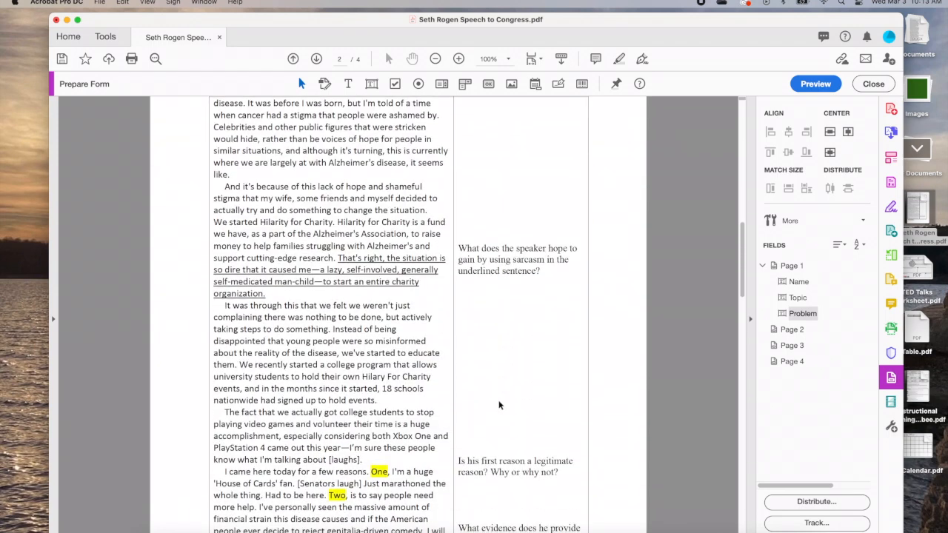
scroll(499, 405, down, 2)
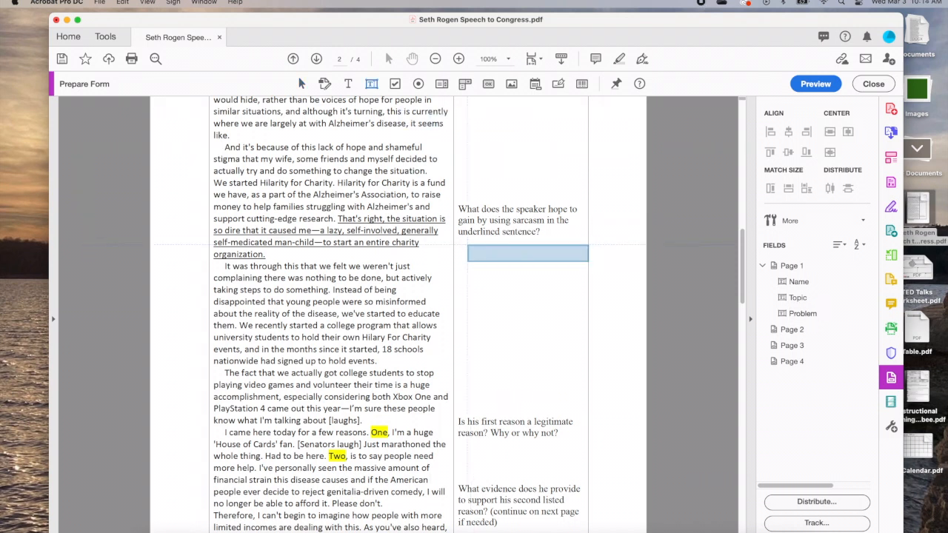
click(455, 240)
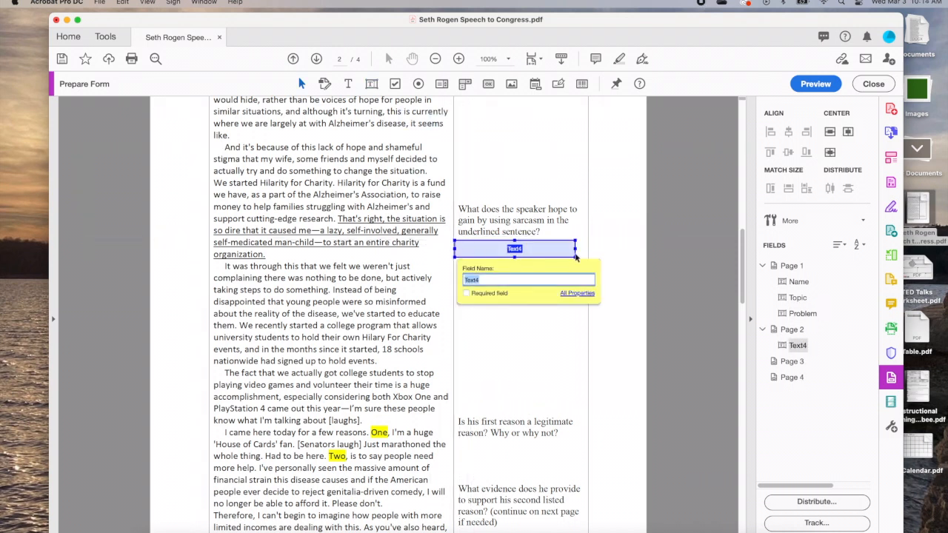
drag(575, 249, 585, 249)
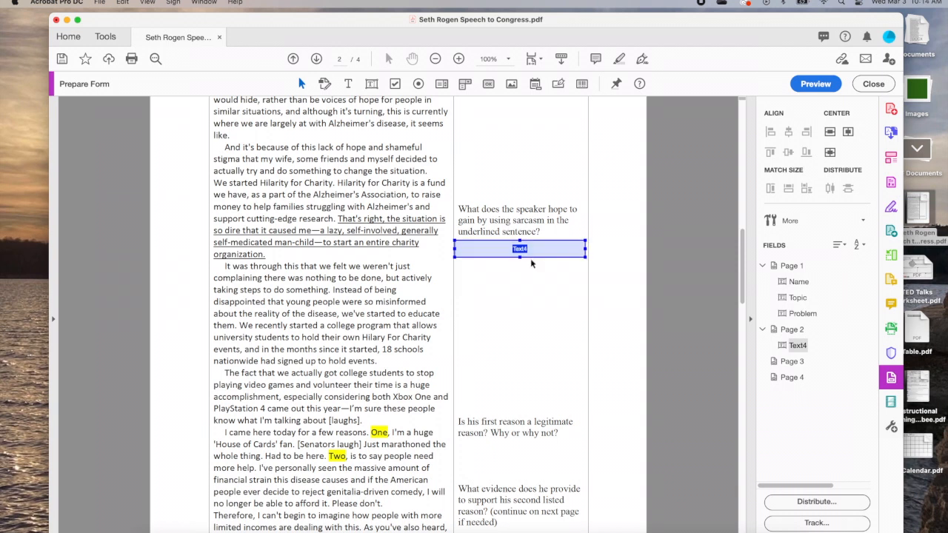
drag(522, 256, 526, 366)
Step: Rename the text field under the sarcasm question as Sarcasm and make it multi-line
double_click(517, 301)
double_click(264, 210)
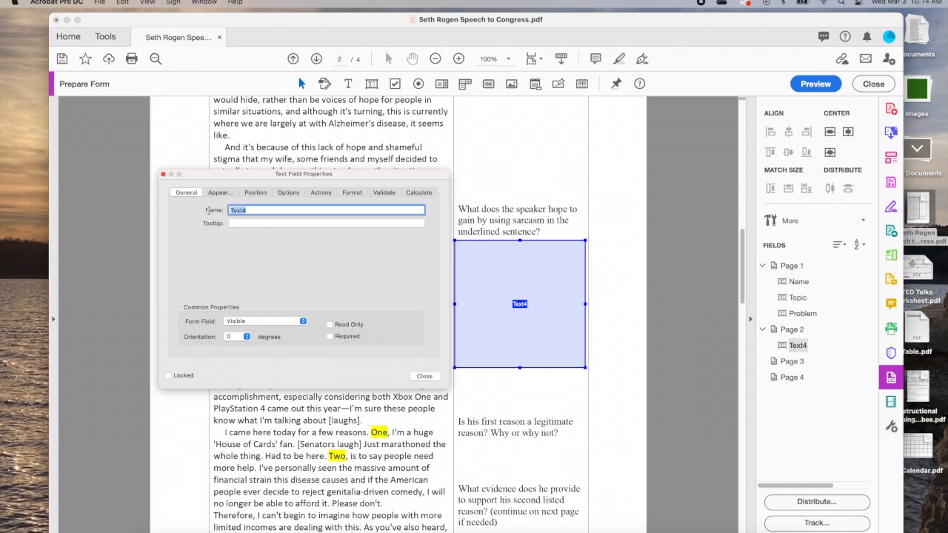
text(Sarcasm)
click(286, 193)
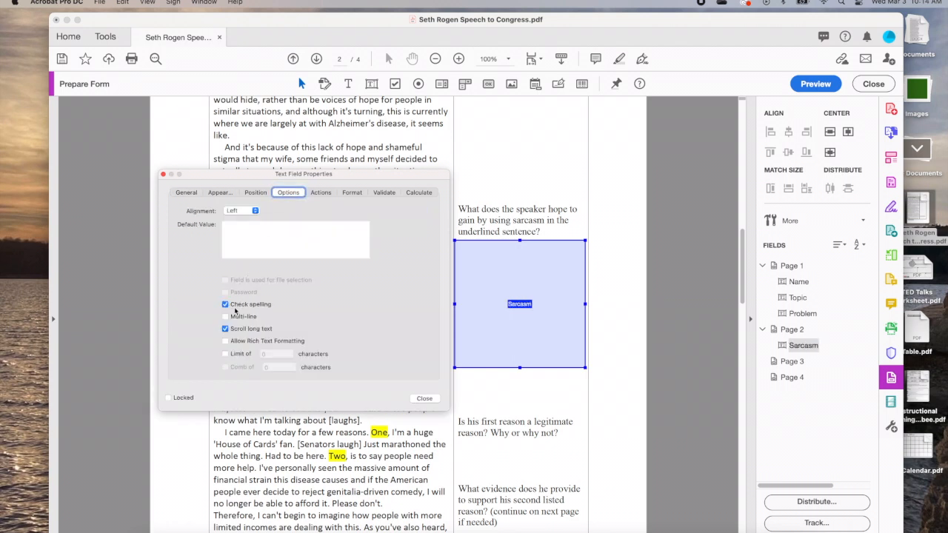
click(424, 399)
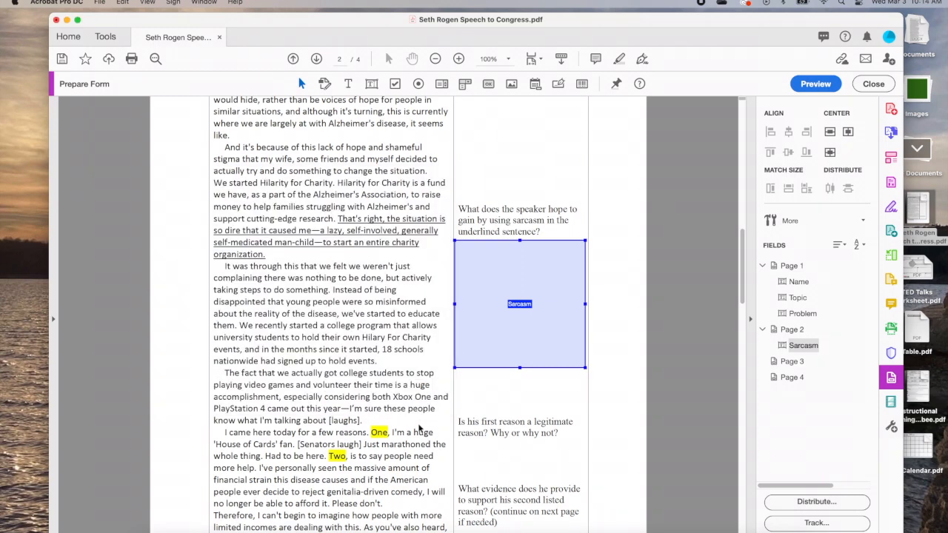
Step: Add a text field under page 2's first reason question, widening it to the column and extending it down to the next question
scroll(419, 427, down, 3)
scroll(419, 426, down, 2)
click(488, 282)
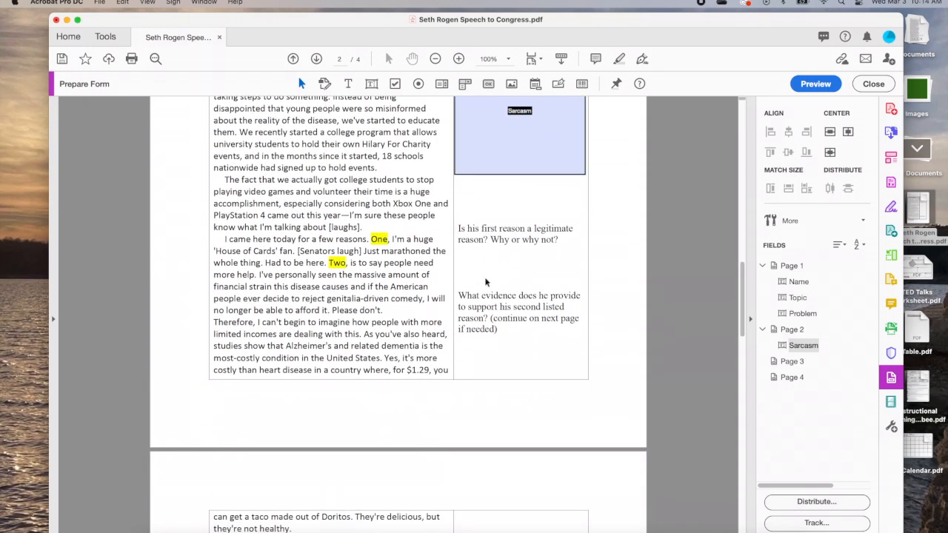
click(371, 85)
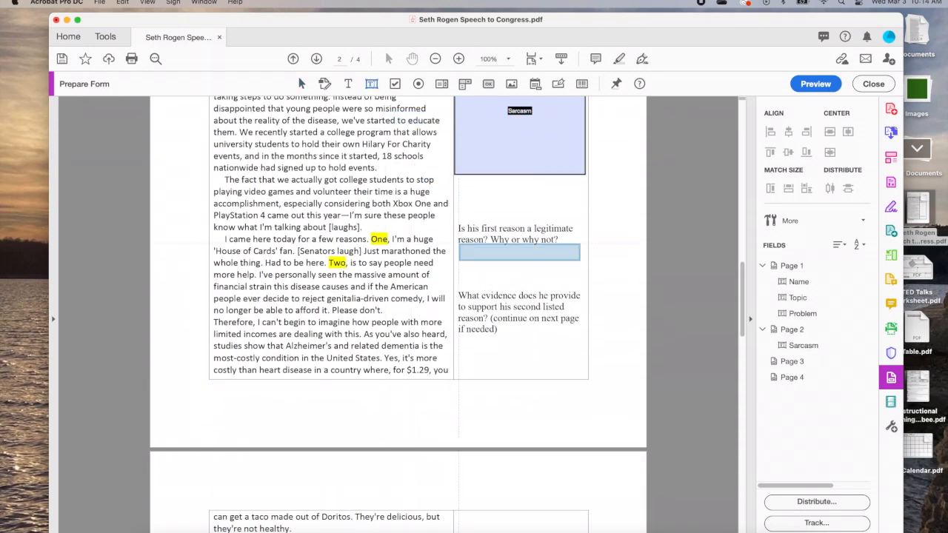
click(456, 246)
click(576, 256)
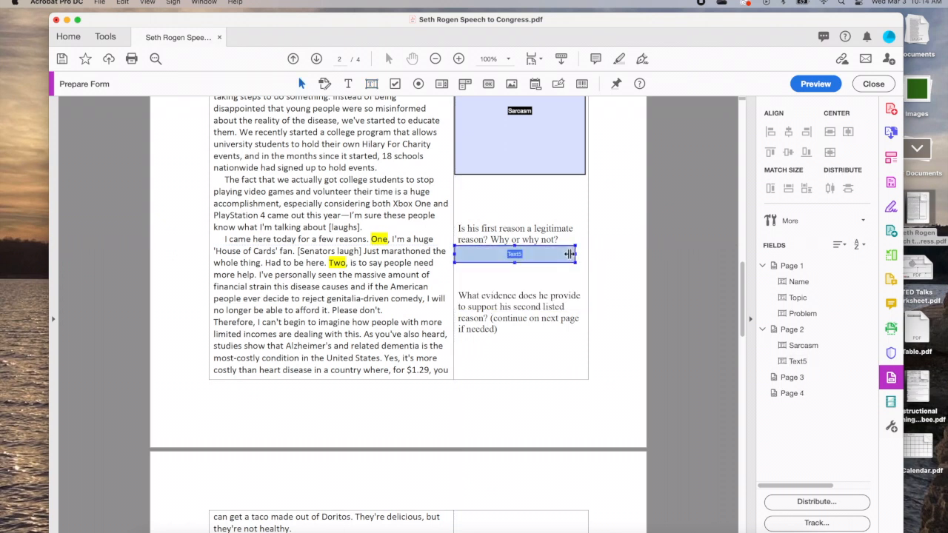
click(572, 254)
drag(585, 254, 586, 254)
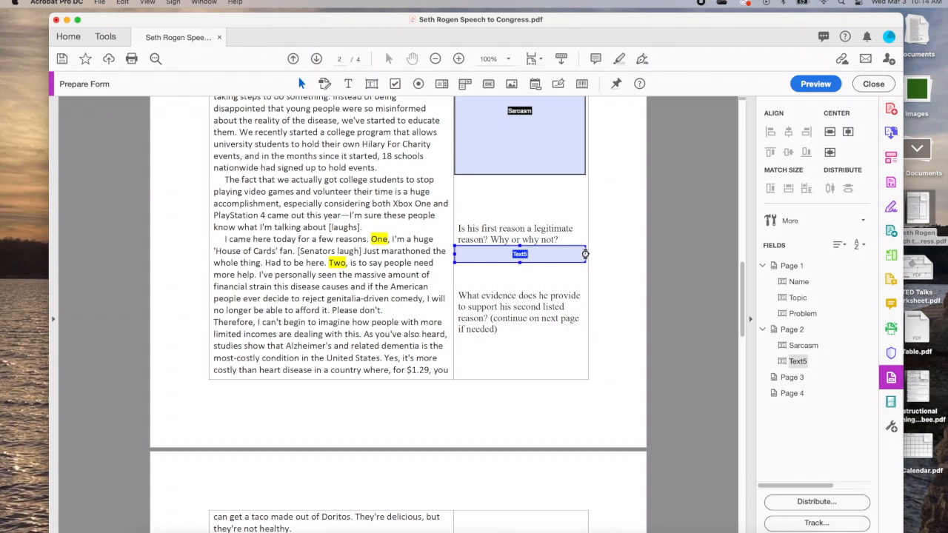
drag(520, 263, 520, 288)
Step: Rename the text field under the first reason question as Reason1
double_click(520, 266)
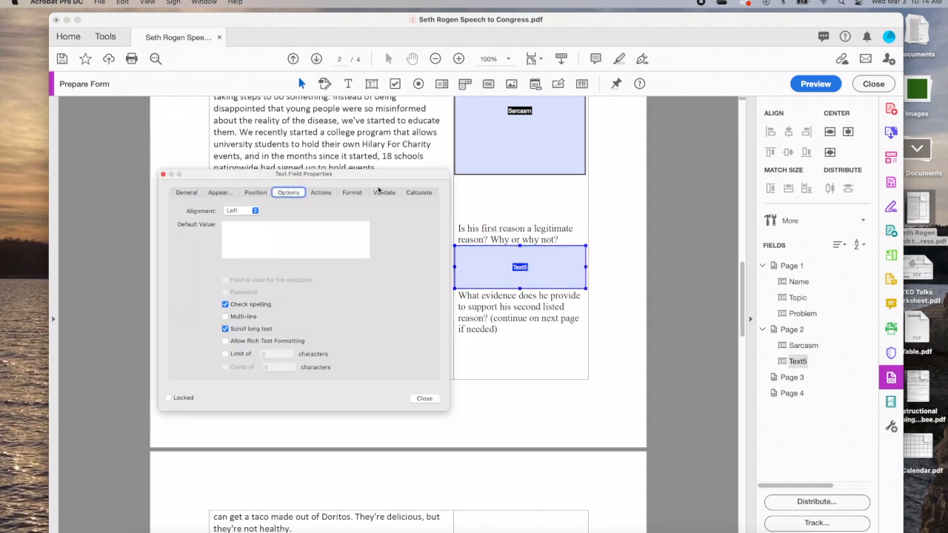
click(185, 192)
double_click(258, 211)
text(Rea)
click(422, 377)
Step: Add a text field under the second reason evidence question on page 2 and enlarge it to fill the rest of the cell
scroll(408, 339, down, 3)
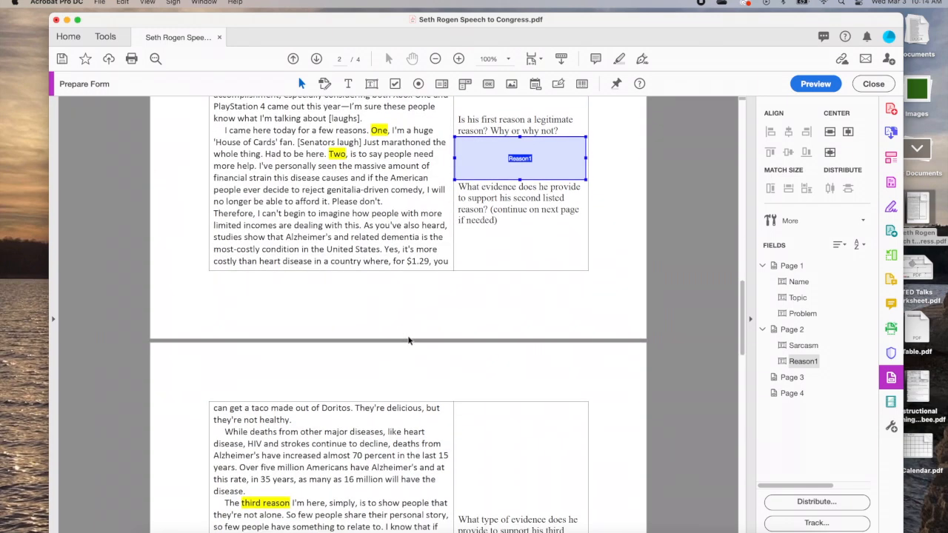
click(372, 84)
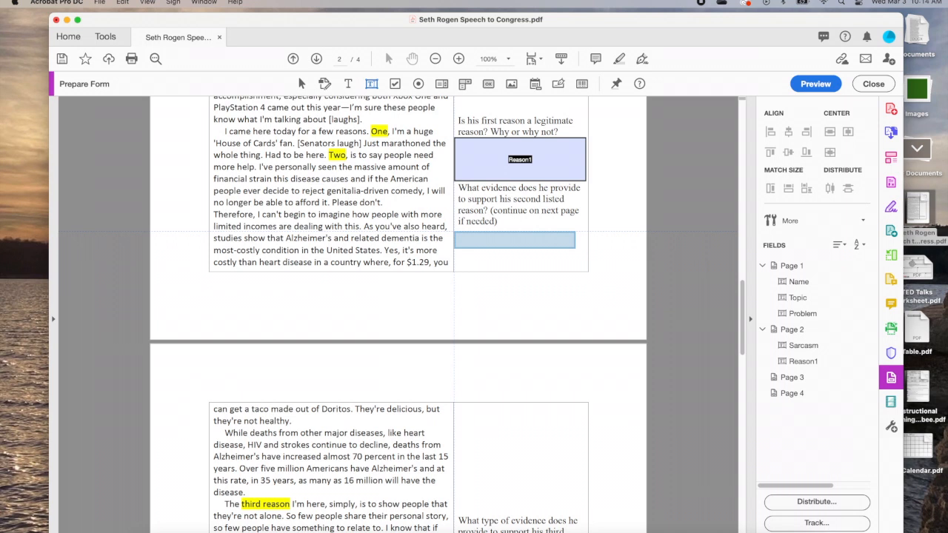
click(454, 232)
drag(575, 240, 585, 240)
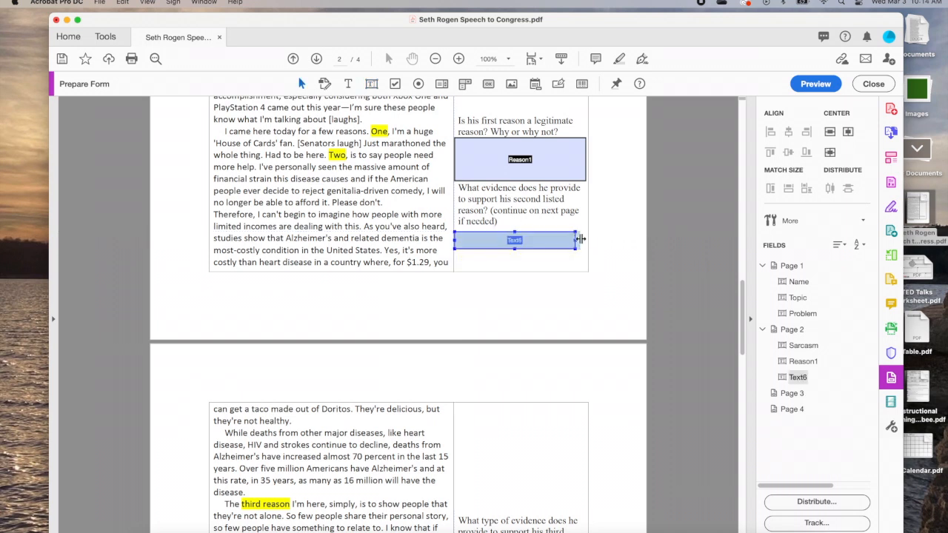
drag(521, 249, 520, 267)
Step: Rename the text field under the second reason evidence question as Evidence
double_click(523, 250)
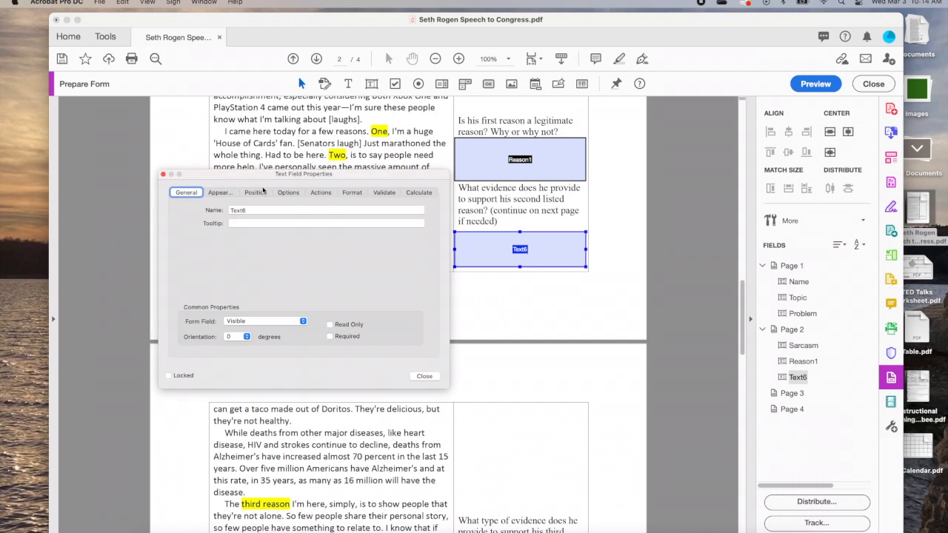
drag(251, 210, 190, 206)
text(Evidence)
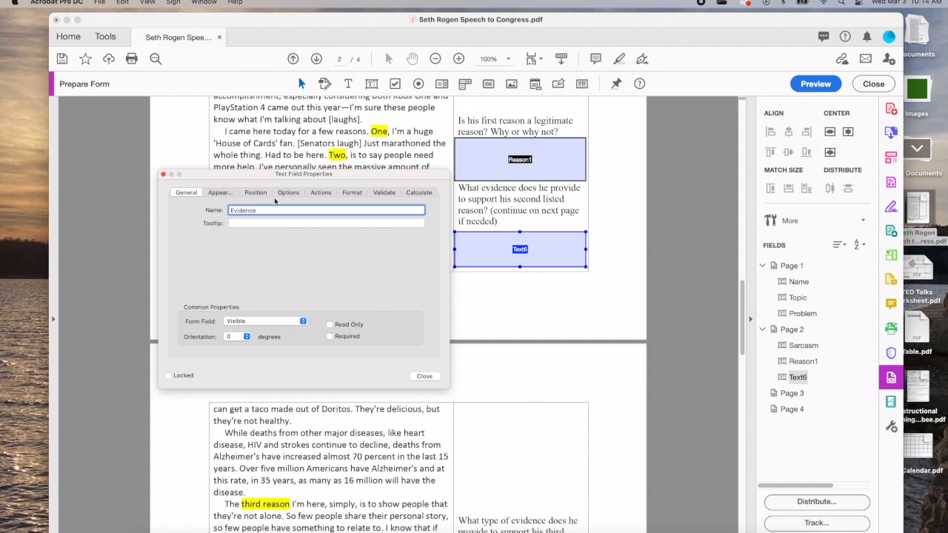
click(288, 192)
click(428, 399)
Step: Add a continuation text field at the start of page 3's question column, widening it to the column and extending it toward the first question
click(372, 83)
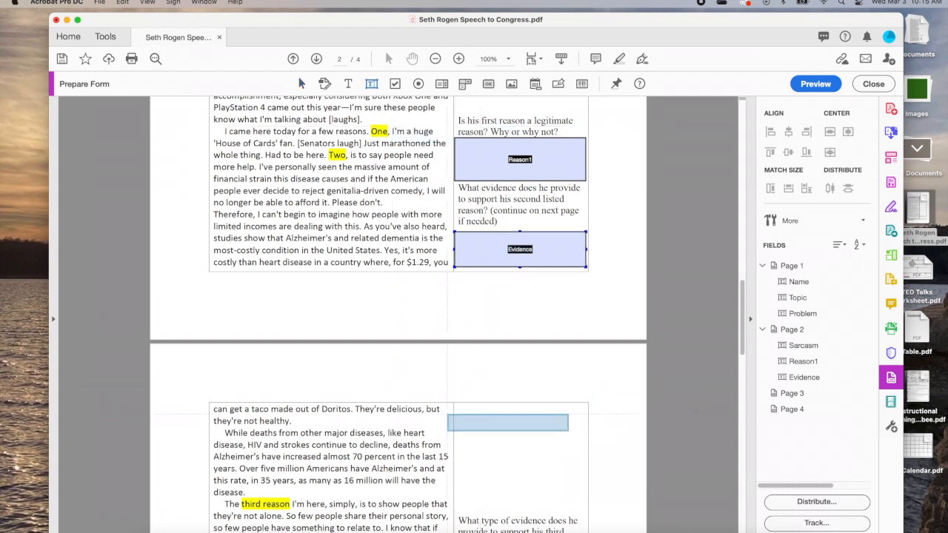
click(454, 406)
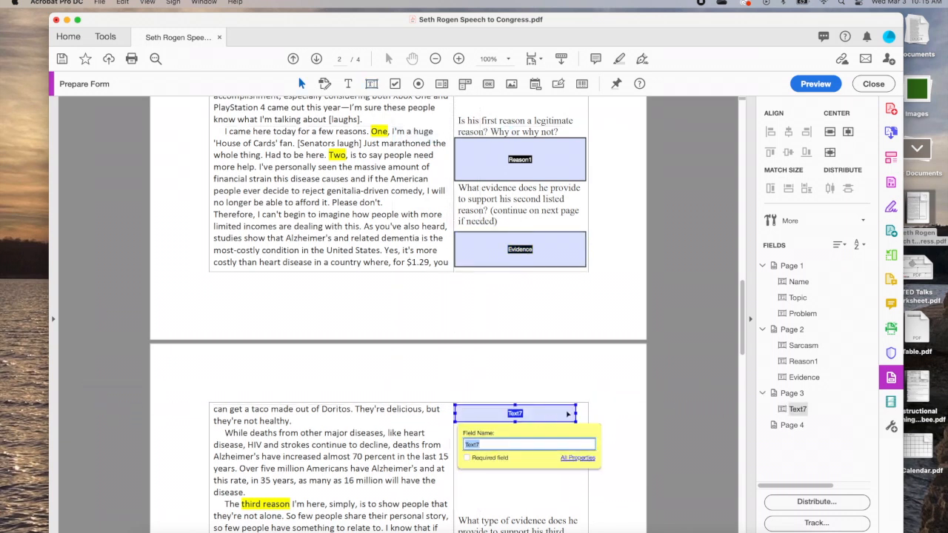
drag(576, 412, 586, 412)
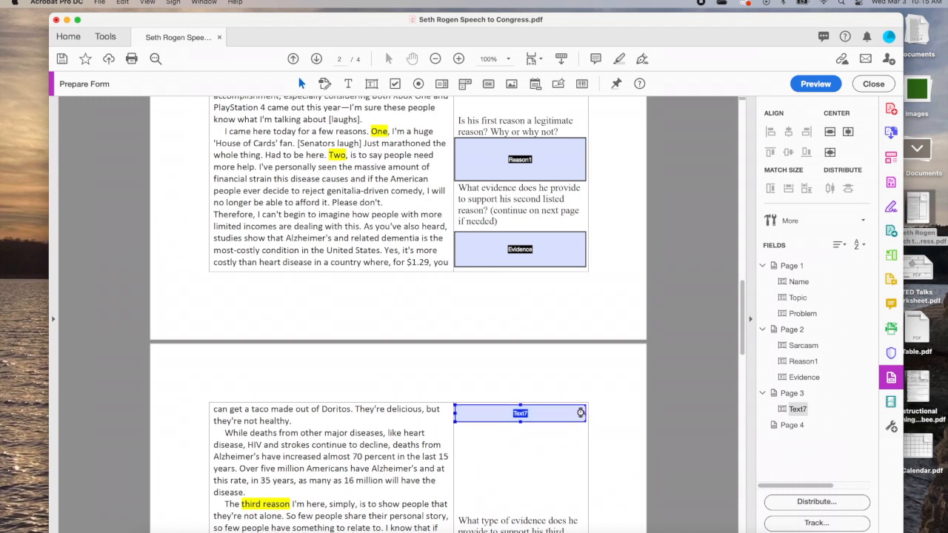
drag(521, 420, 522, 495)
Step: Rename the continuation text field above page 3's first question as evidencecont
double_click(520, 451)
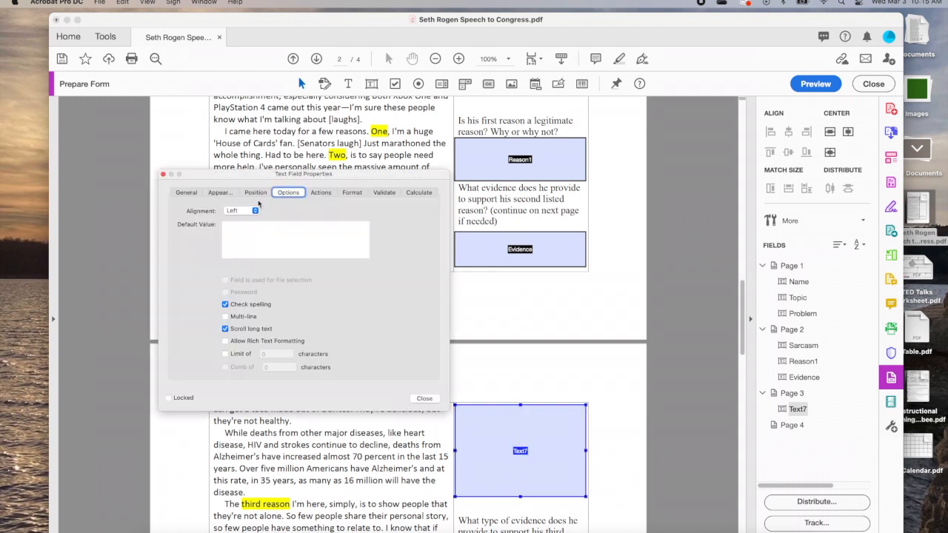
click(187, 193)
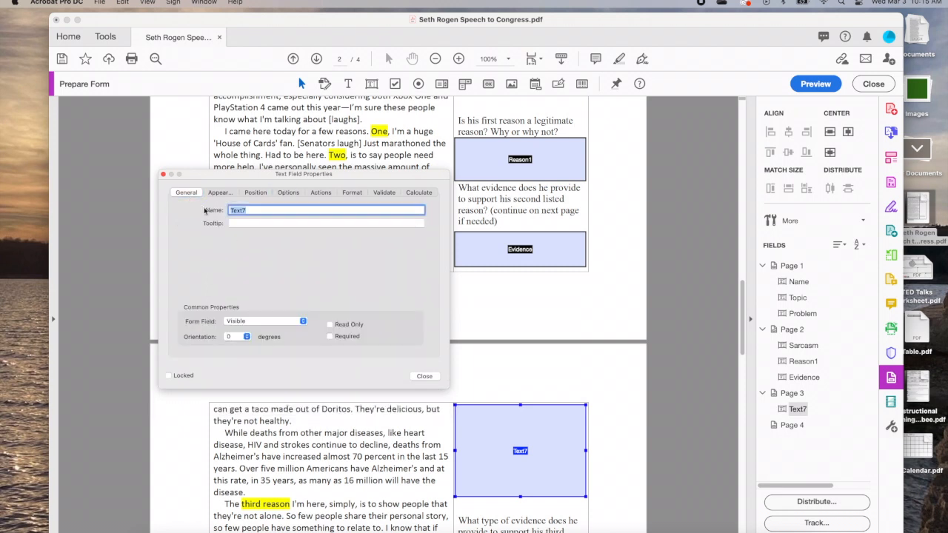
text(evidencecon)
click(437, 379)
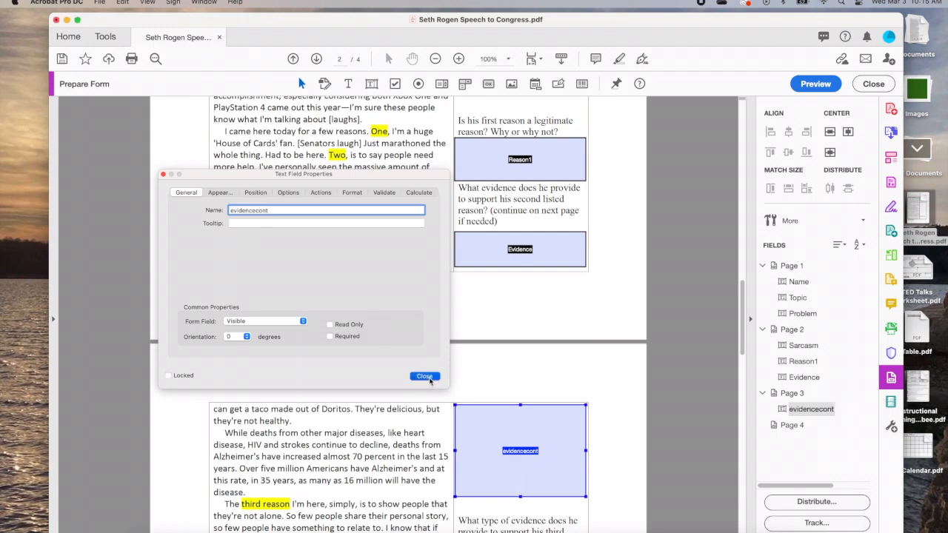
Step: Add a text field under the third reason evidence question, widening it to the column and extending it down toward the claim question
scroll(450, 405, down, 10)
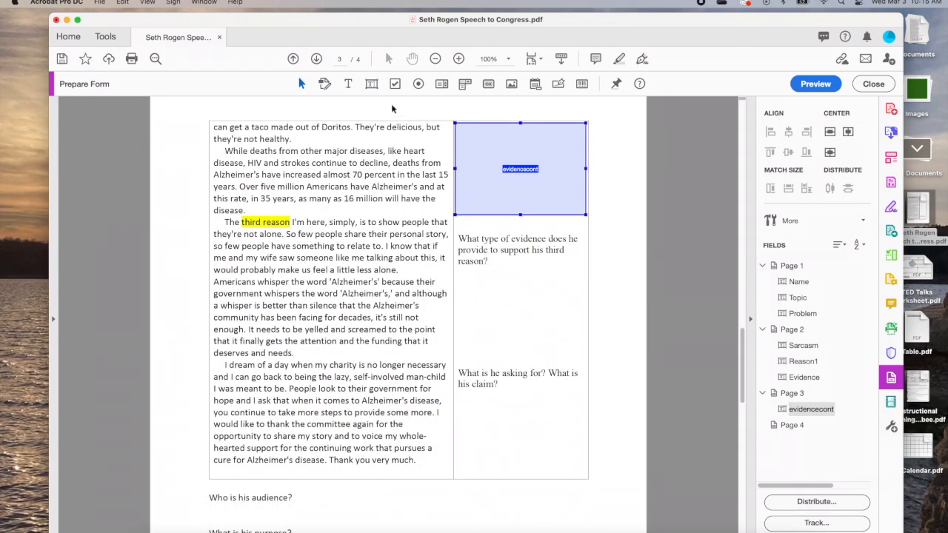
click(372, 83)
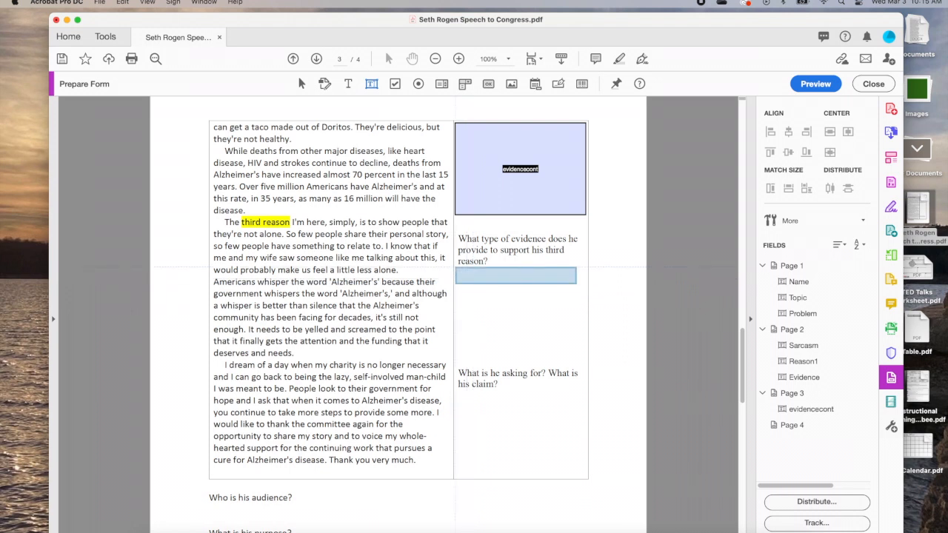
click(456, 269)
drag(579, 281, 585, 278)
drag(520, 284, 522, 356)
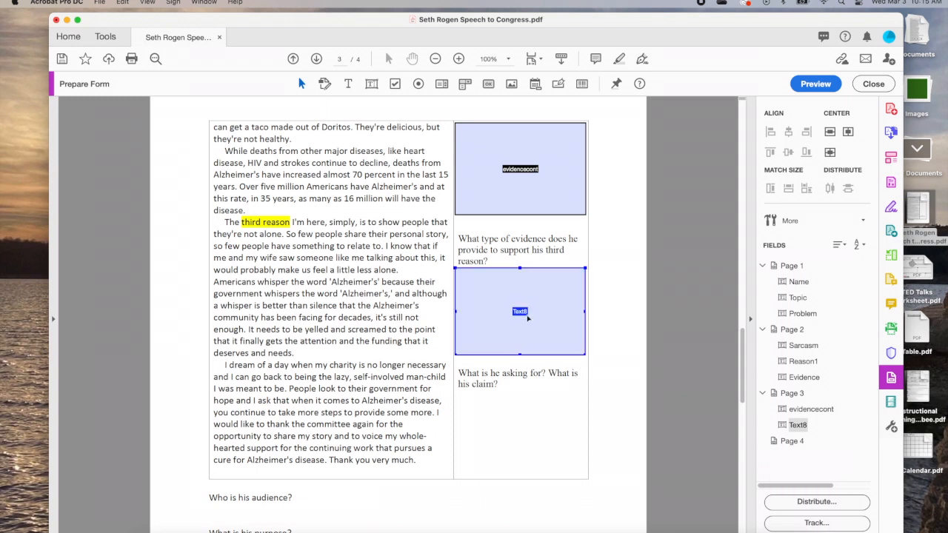
Step: Rename the text field under the third reason evidence question as evidence3
double_click(522, 313)
double_click(257, 210)
text(evidence3)
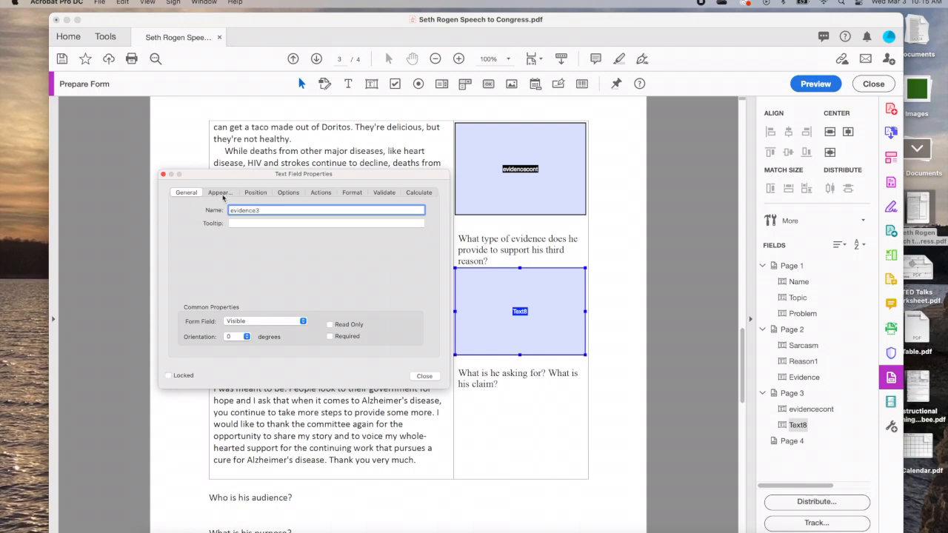
click(289, 192)
click(423, 399)
Step: Add a text field under the claim question on page 3 and enlarge it to fill the rest of the cell
scroll(485, 435, down, 4)
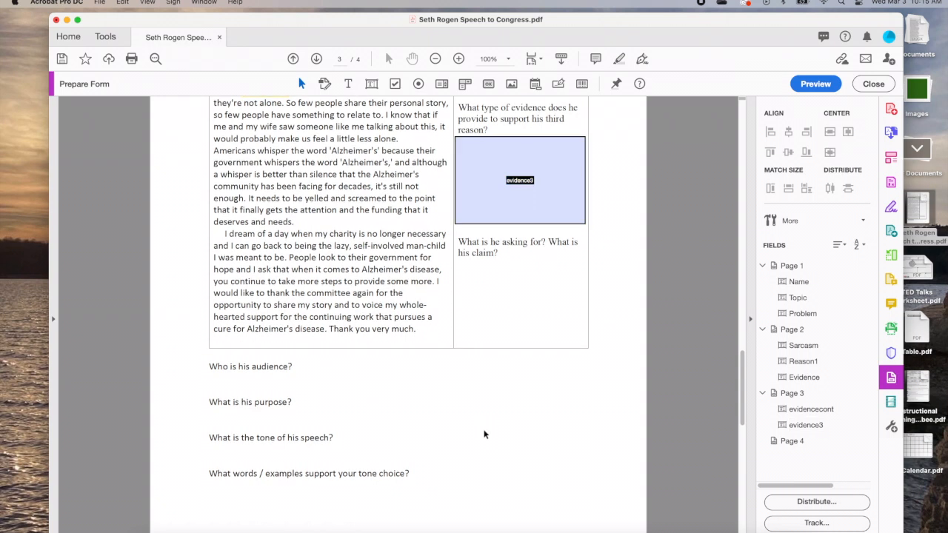
click(374, 83)
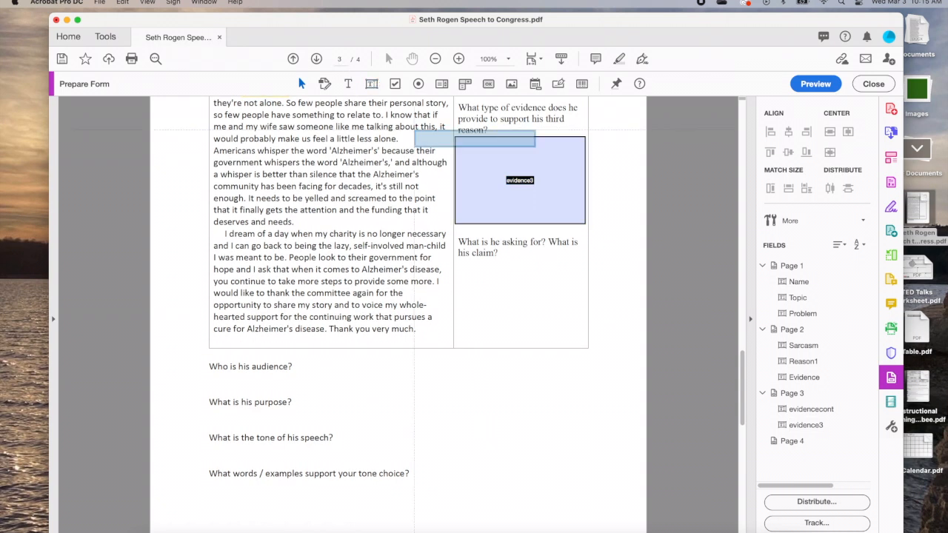
click(455, 259)
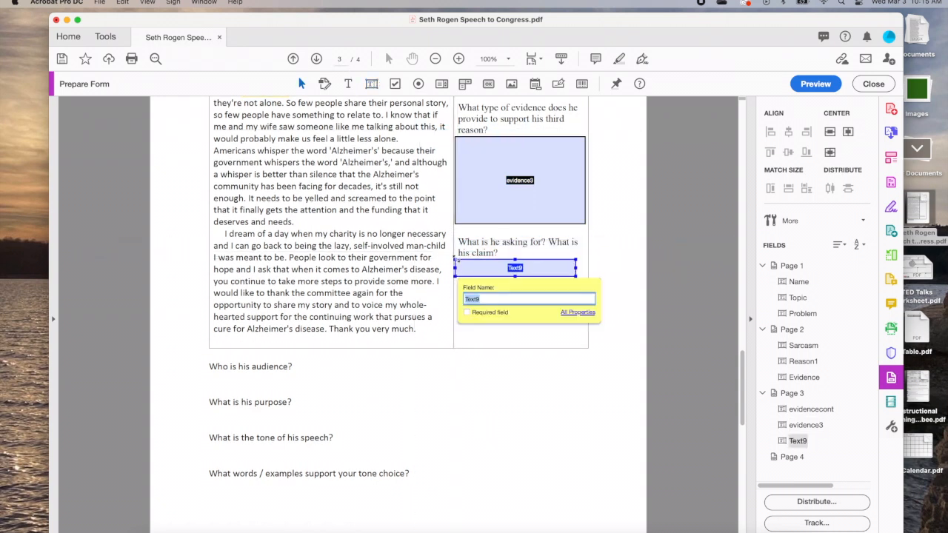
drag(575, 267, 585, 267)
drag(520, 277, 522, 340)
Step: Make the text field under the claim question multi-line and rename it as claim
double_click(522, 305)
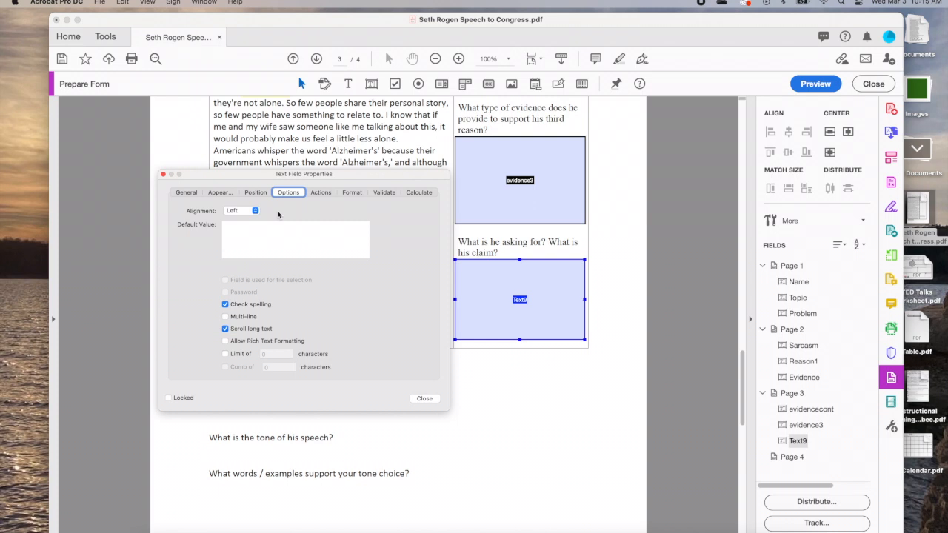
click(226, 317)
click(187, 194)
double_click(258, 211)
text(claim)
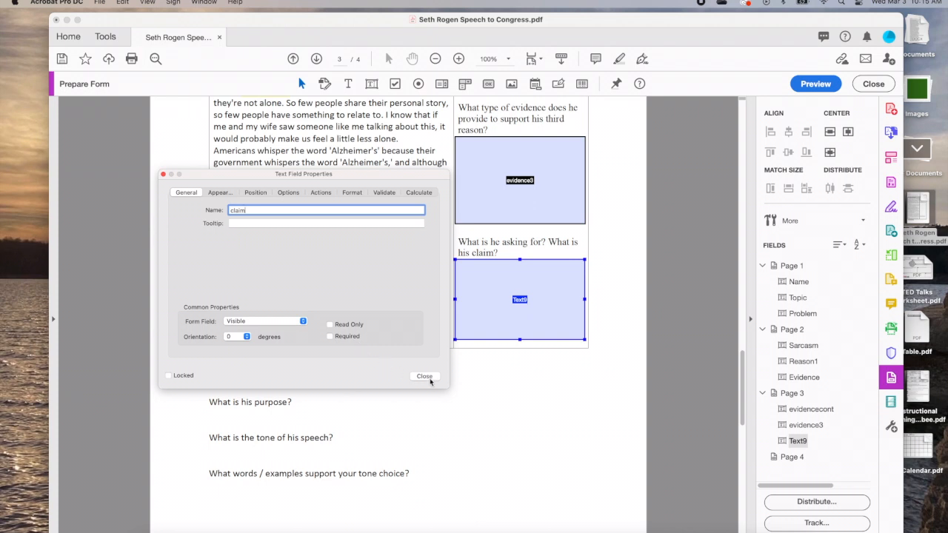
click(425, 376)
click(503, 393)
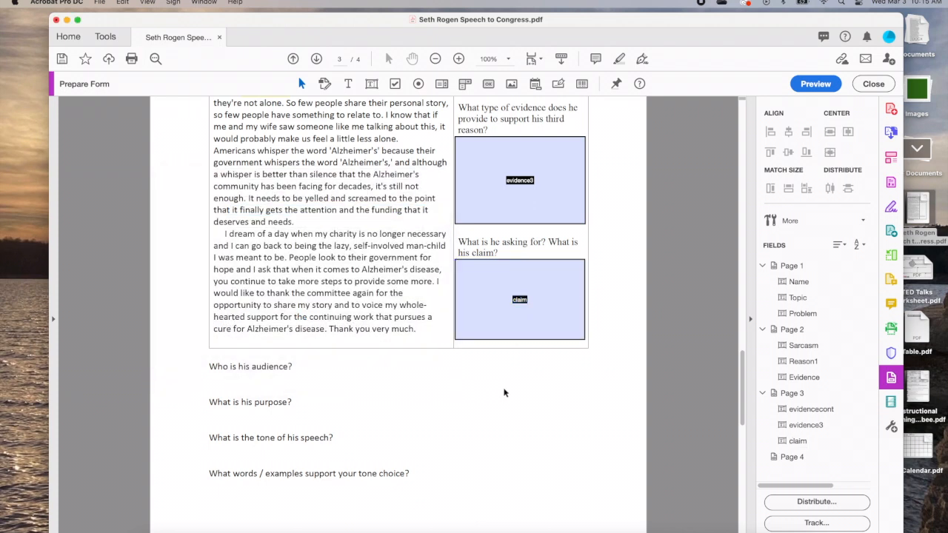
Step: Add a text field under the audience question below the table and widen it to the table's full width
scroll(314, 372, up, 1)
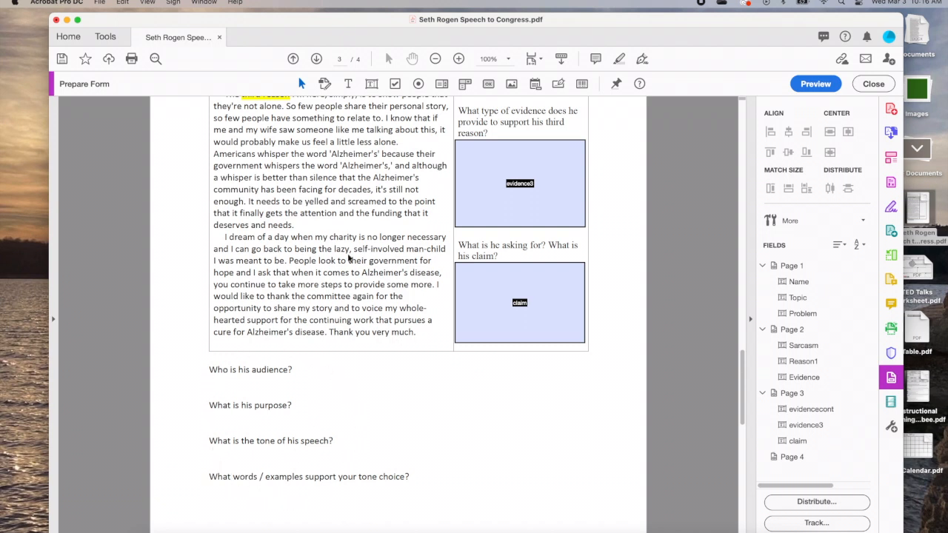
click(372, 87)
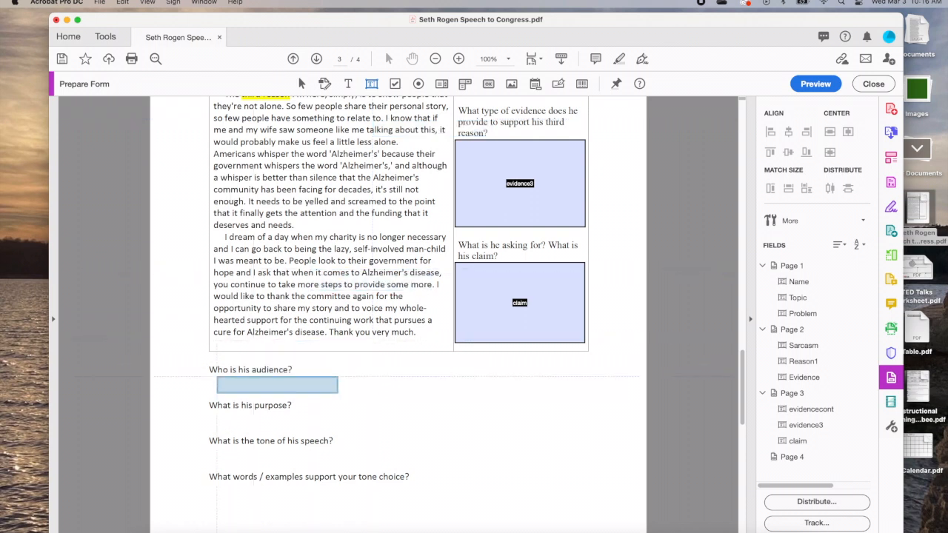
click(210, 378)
click(210, 377)
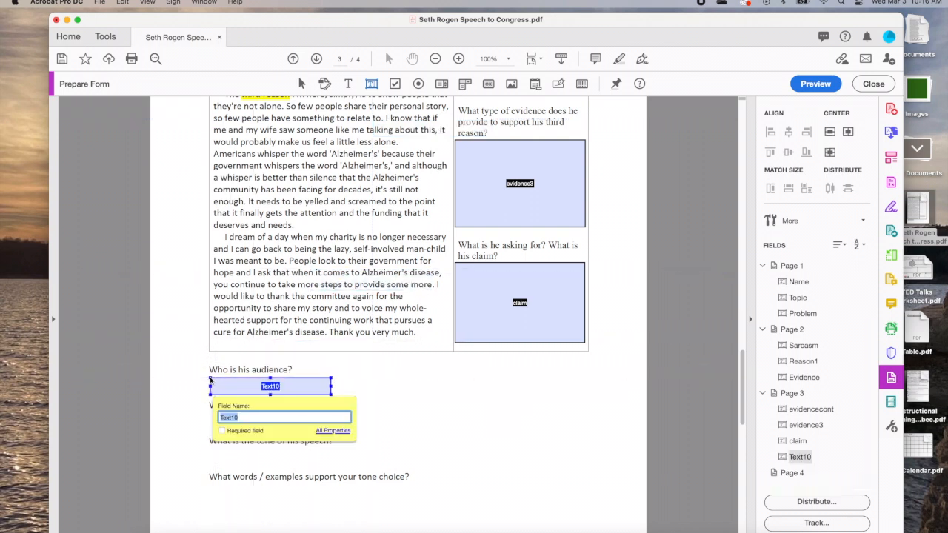
drag(331, 386, 588, 383)
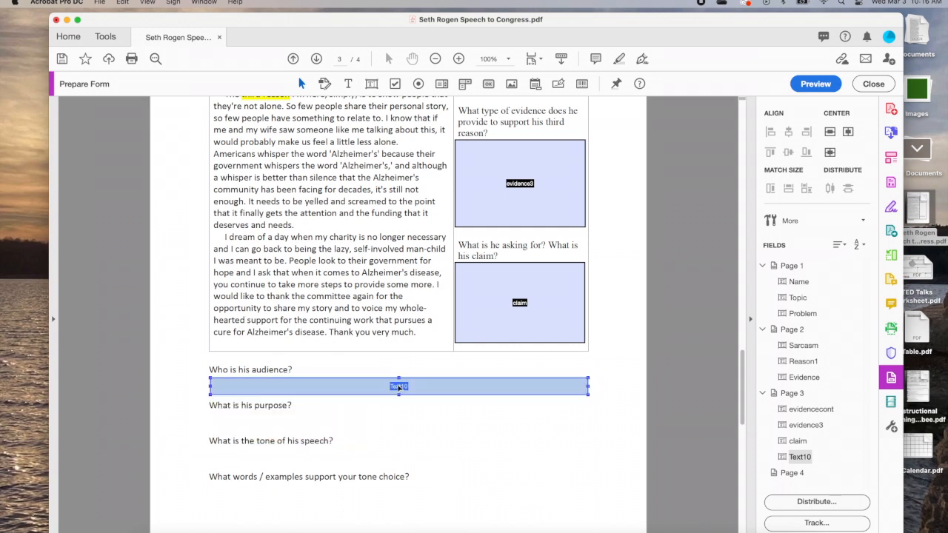
Step: Rename the text field under the audience question as audience
double_click(398, 386)
double_click(251, 192)
text(audience)
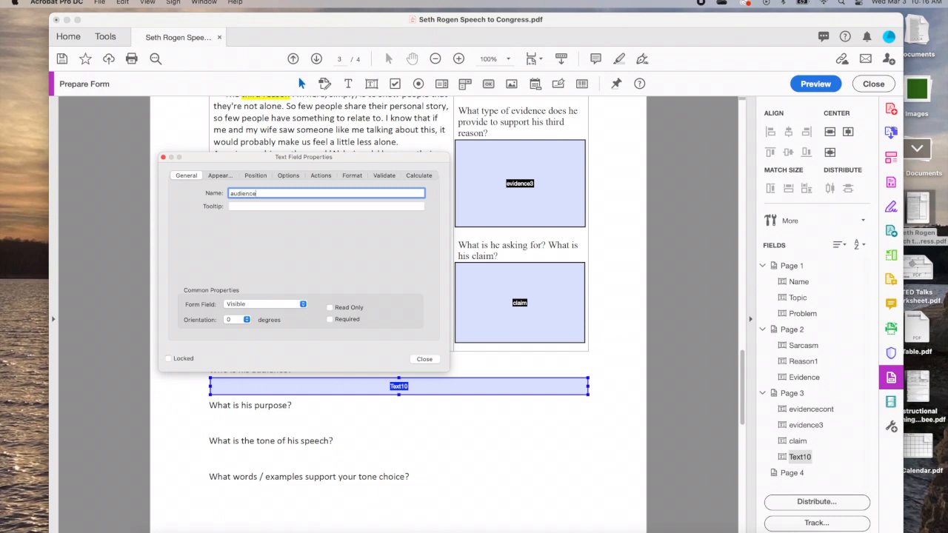
click(288, 176)
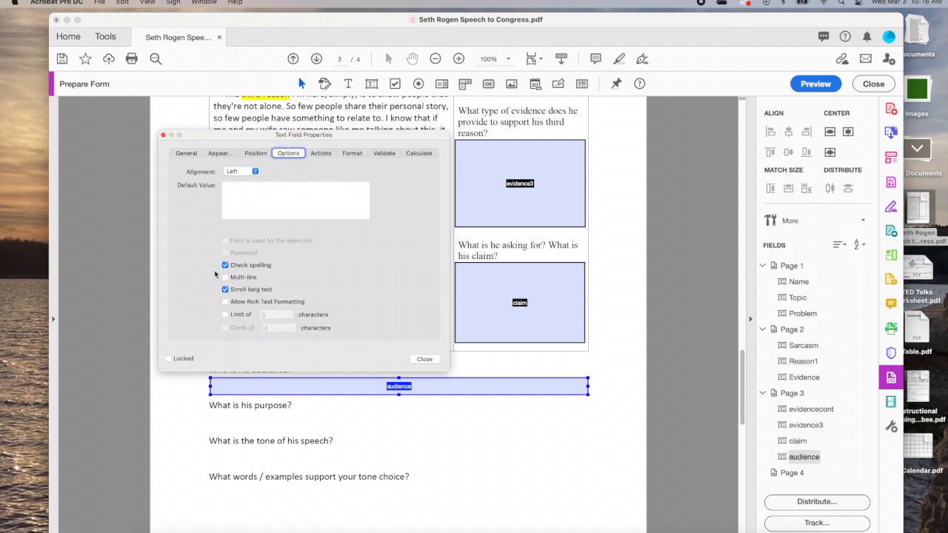
click(424, 360)
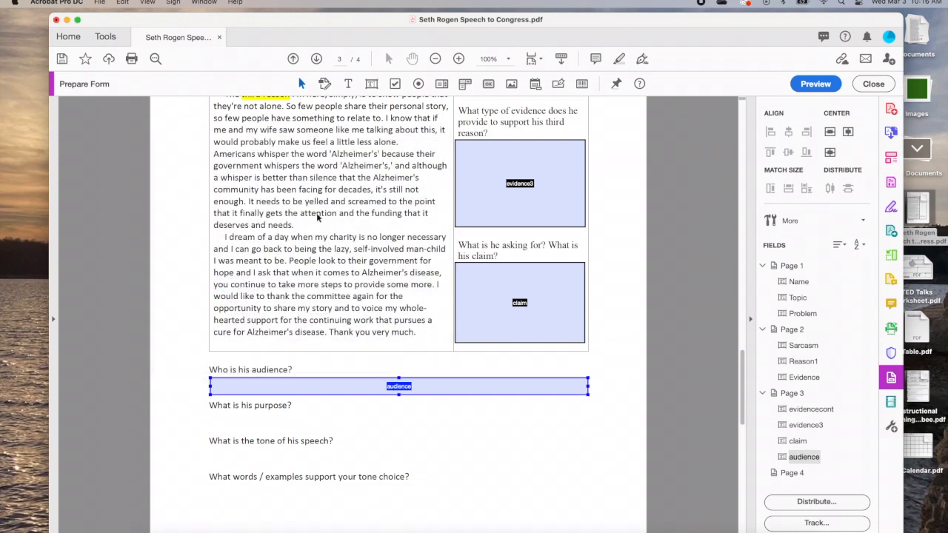
Step: Add a text field under the purpose question and widen it to match the audience field
click(372, 84)
click(210, 414)
drag(332, 422, 588, 422)
Step: Rename the text field under the purpose question as purpose
double_click(444, 423)
click(187, 154)
double_click(242, 171)
text(purpose)
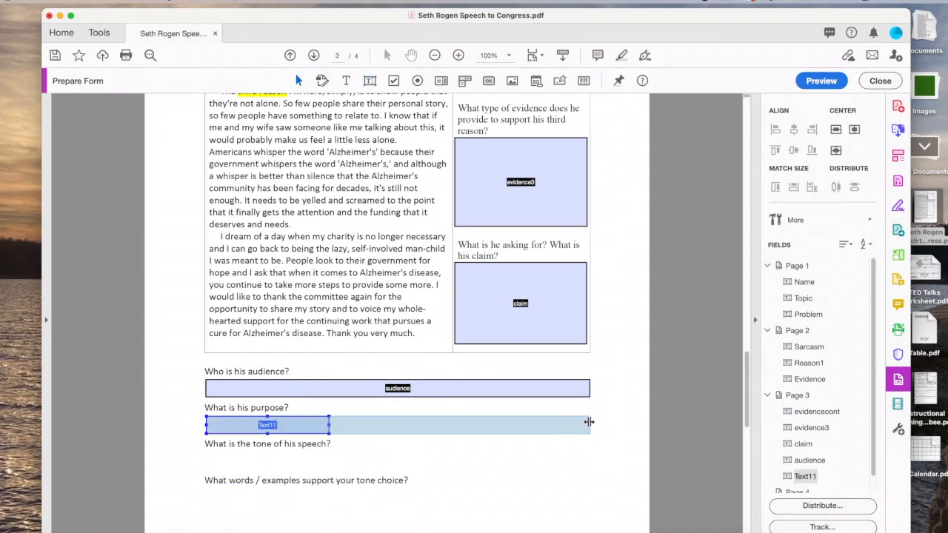
click(418, 340)
Step: Add a text field under the question about the speech's tone and widen it to match the fields above
click(370, 81)
click(207, 452)
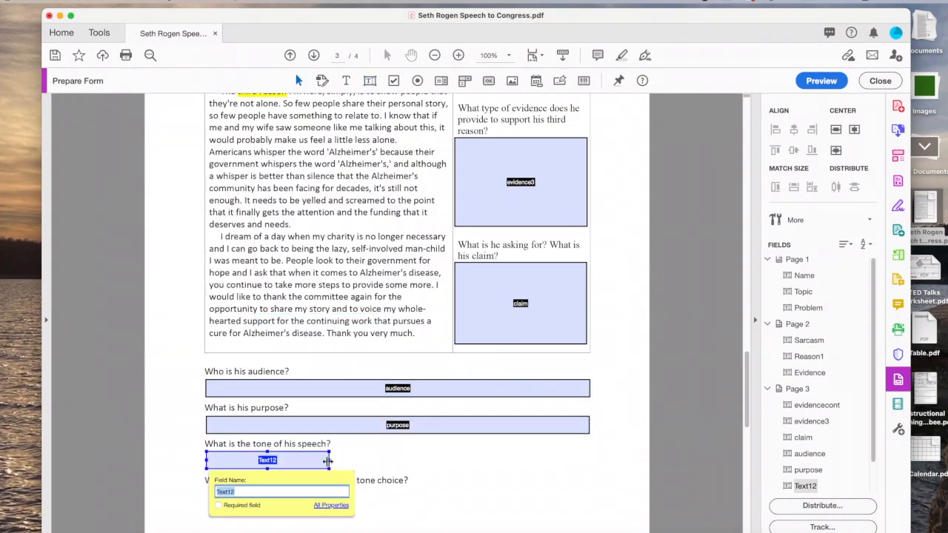
drag(330, 460, 588, 460)
Step: Rename the text field under the tone question as tone
double_click(449, 464)
double_click(239, 170)
text(tone)
click(425, 341)
Step: Add a text field under the words / examples question and widen it to match the tone field
scroll(423, 355, down, 3)
click(369, 81)
click(206, 386)
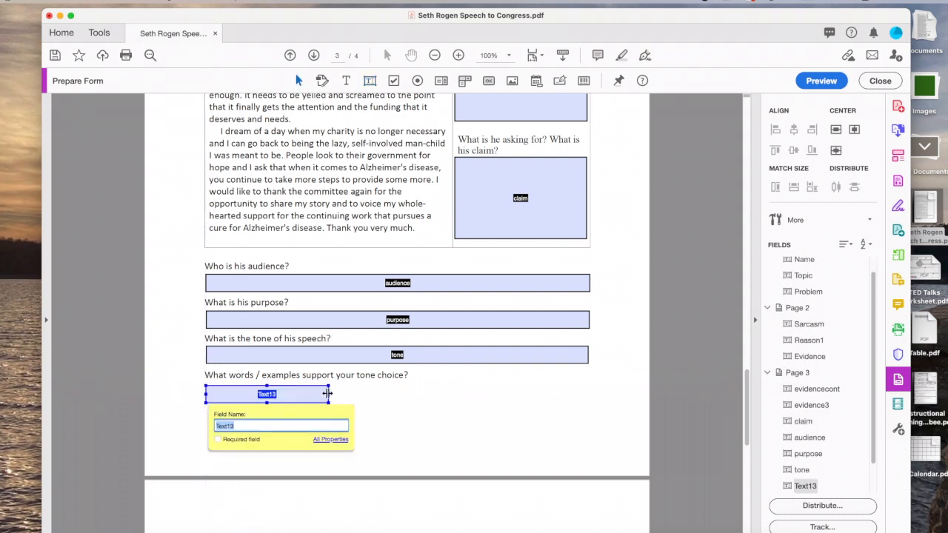
drag(328, 394, 588, 394)
Step: Rename the text field under the words / examples question as toneexamples
double_click(449, 396)
double_click(238, 170)
text(toneexamples)
click(423, 337)
Step: Add a text field under the page 4 question and enlarge it to the text's full width and a tall answer box
scroll(387, 333, down, 5)
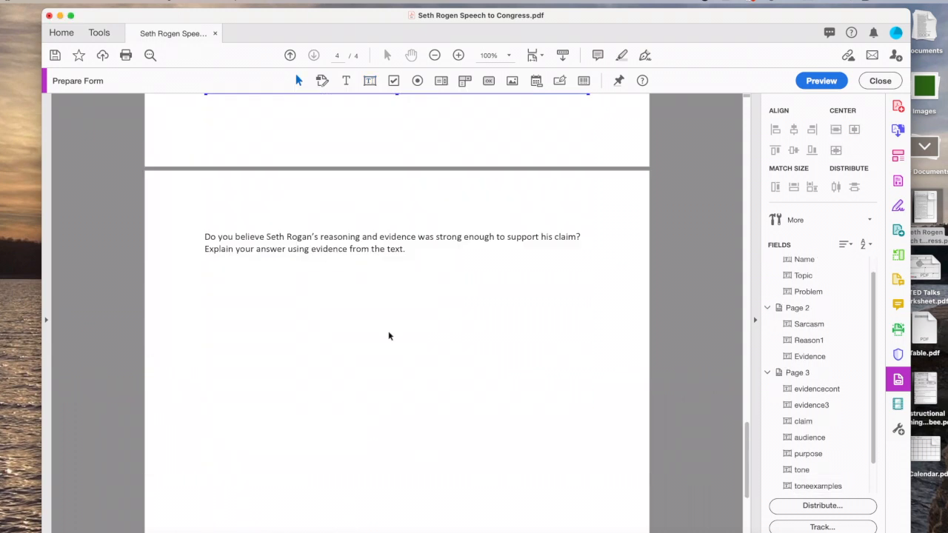
scroll(386, 326, down, 1)
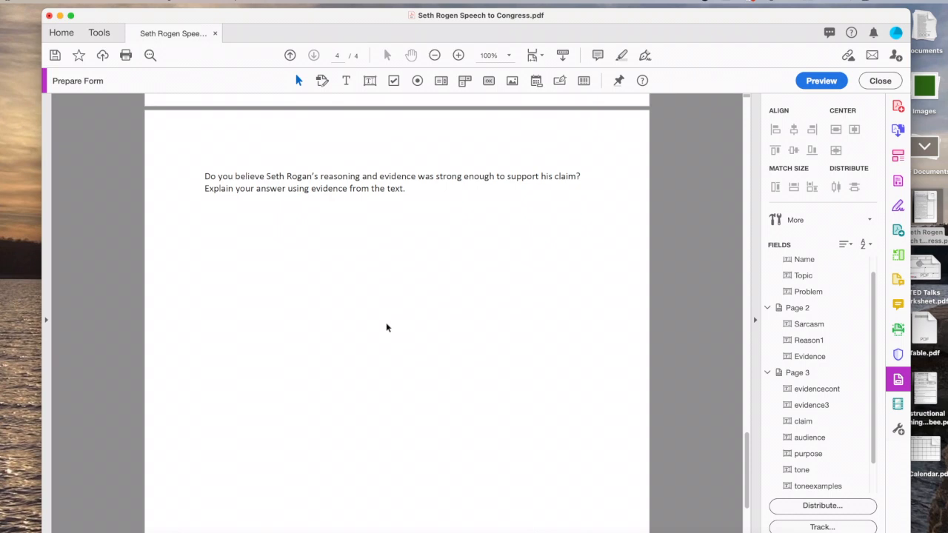
click(370, 82)
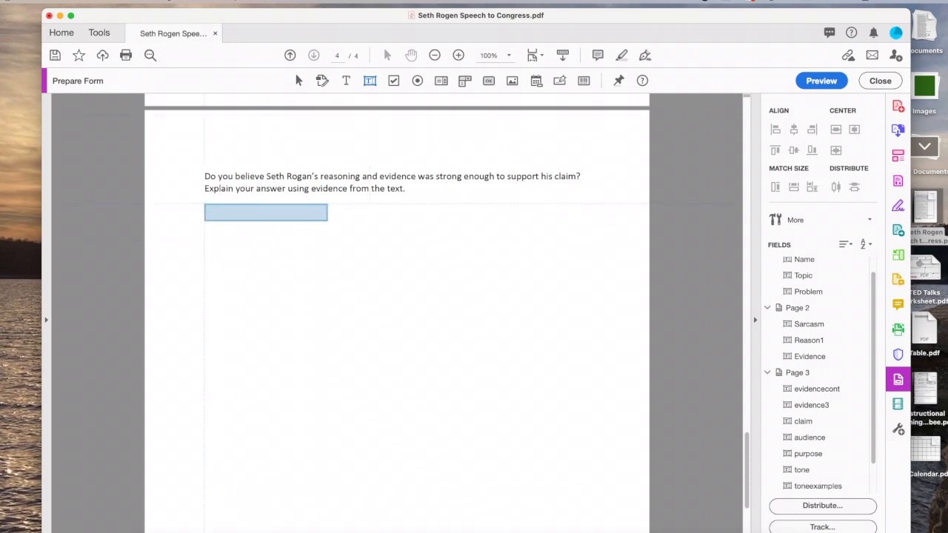
click(205, 205)
drag(328, 212, 591, 226)
drag(397, 220, 402, 423)
scroll(402, 425, down, 3)
drag(397, 327, 399, 405)
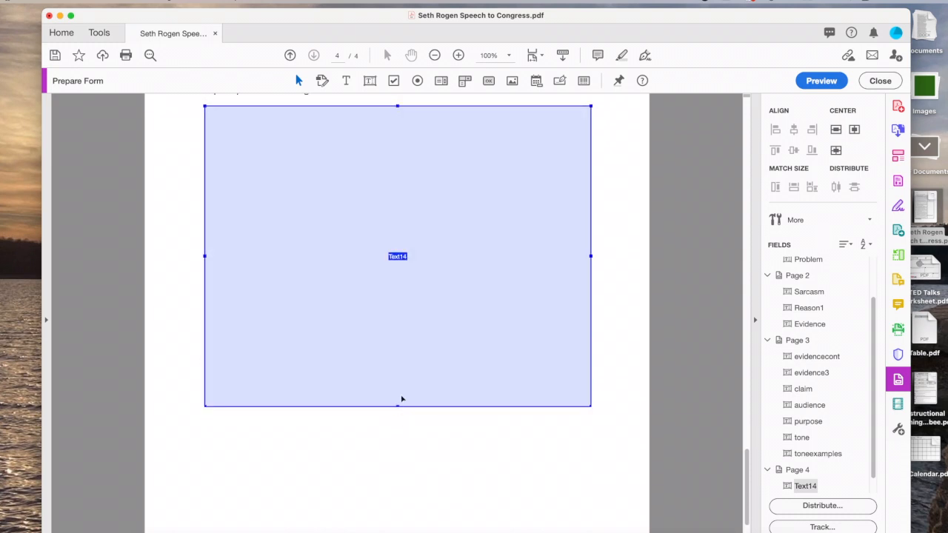
Step: Name the large page 4 text field shortanswer and make it multi-line
double_click(401, 260)
double_click(701, 169)
text(shortanswer)
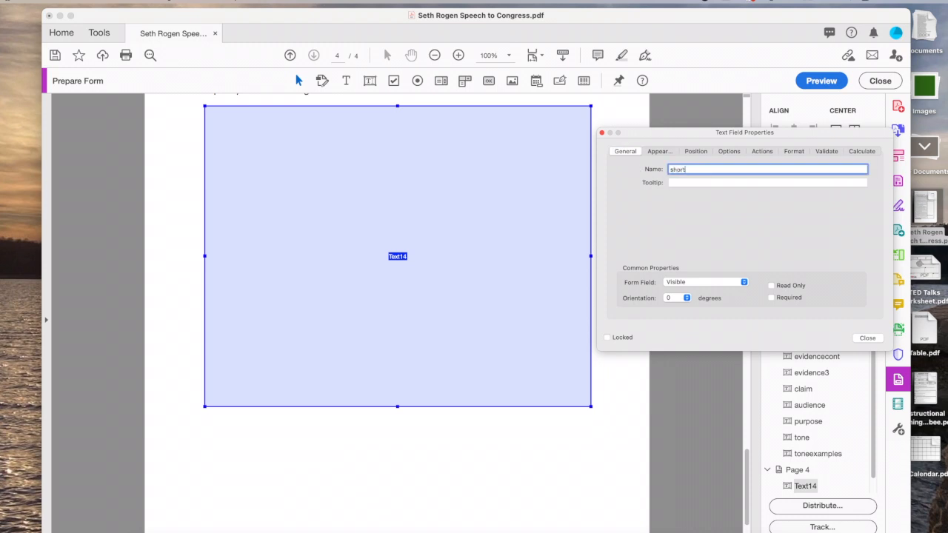
click(727, 152)
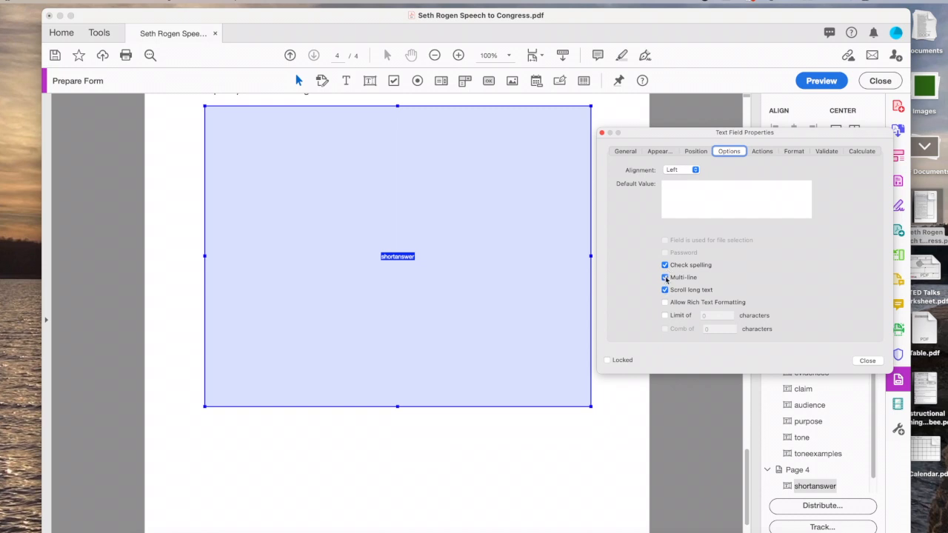
click(867, 361)
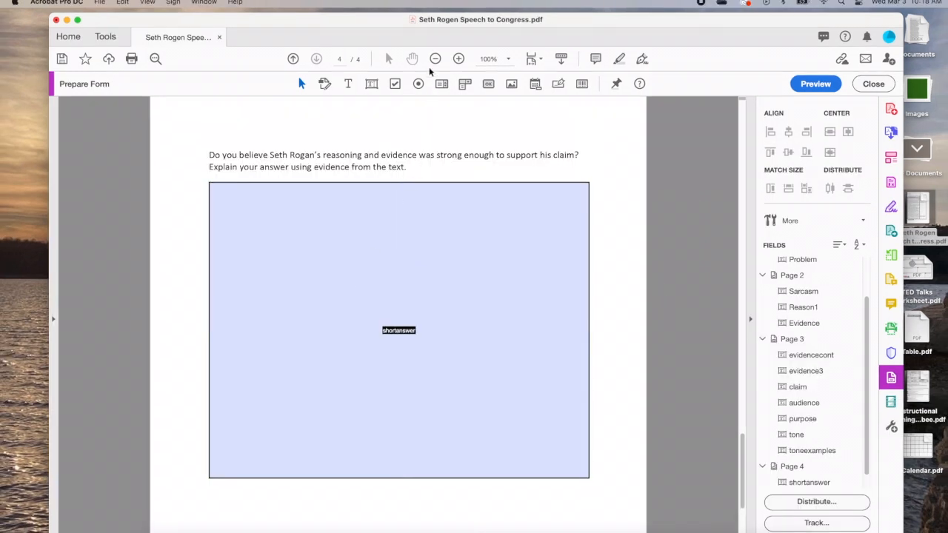
Step: Review the form fields from page 4 back to page 1 at 75% and exit form editing
click(435, 59)
scroll(416, 261, up, 10)
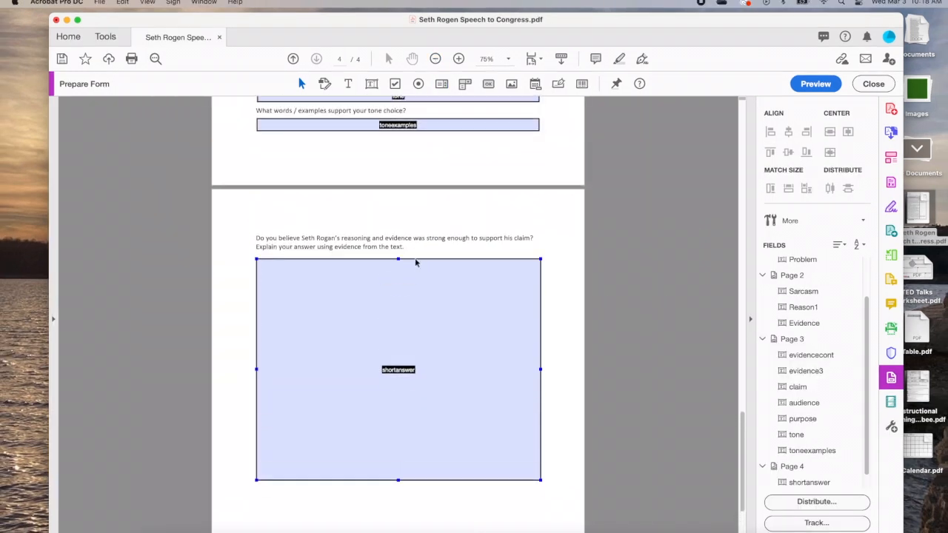
scroll(416, 263, up, 10)
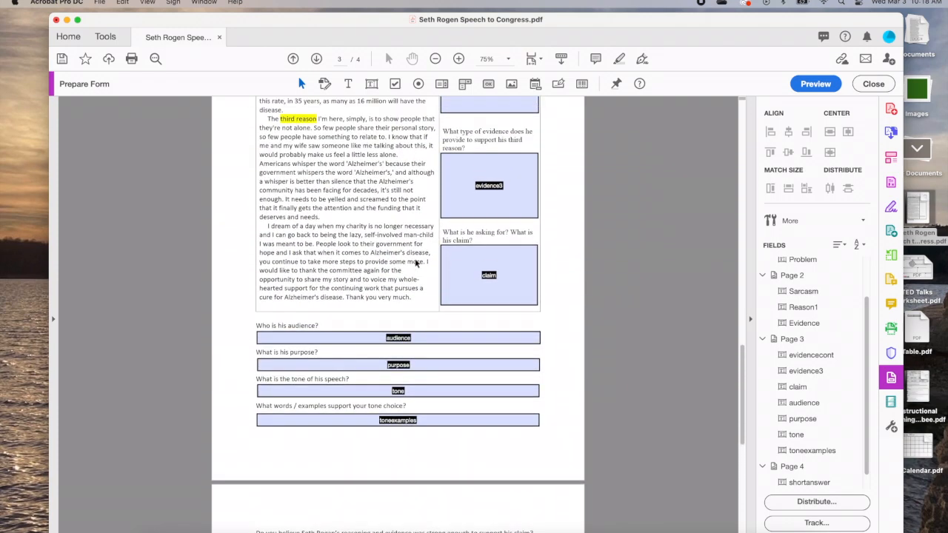
scroll(415, 263, up, 10)
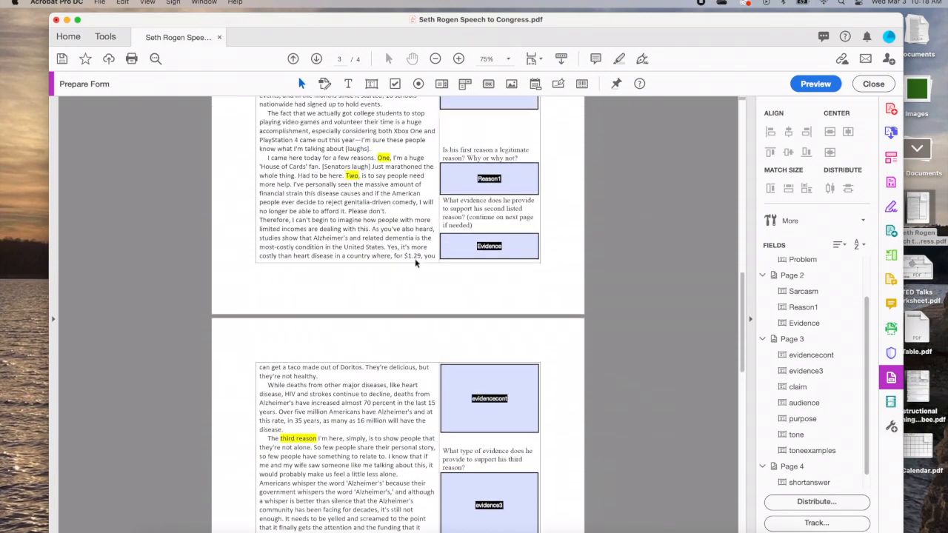
scroll(415, 263, up, 10)
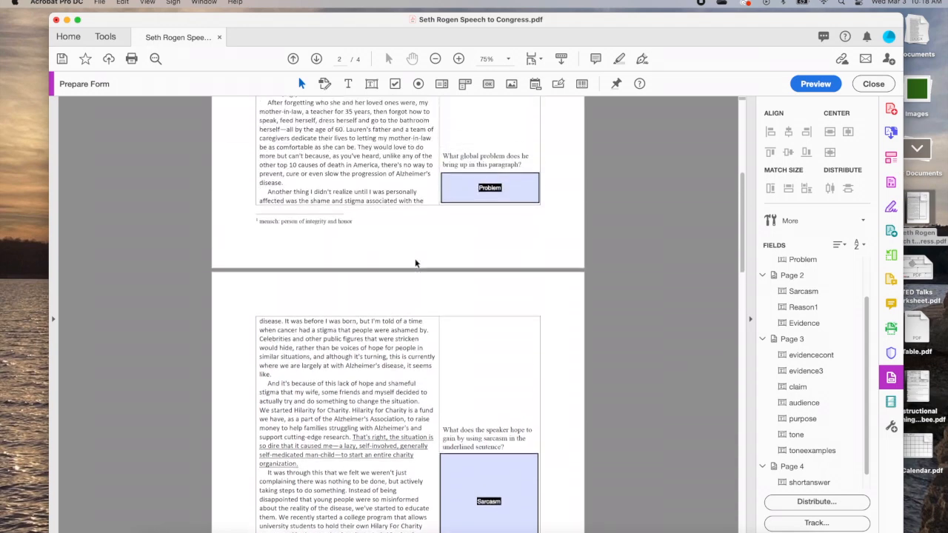
scroll(416, 262, up, 5)
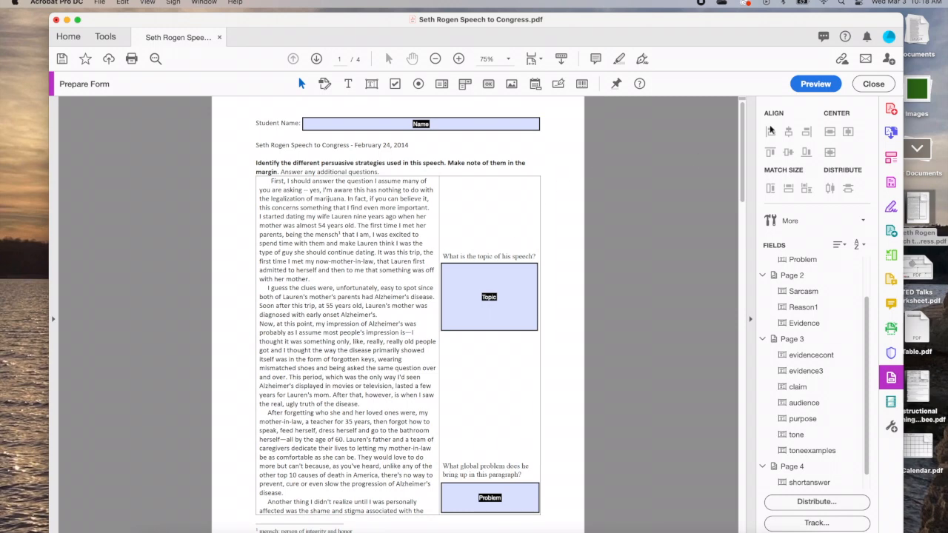
click(874, 84)
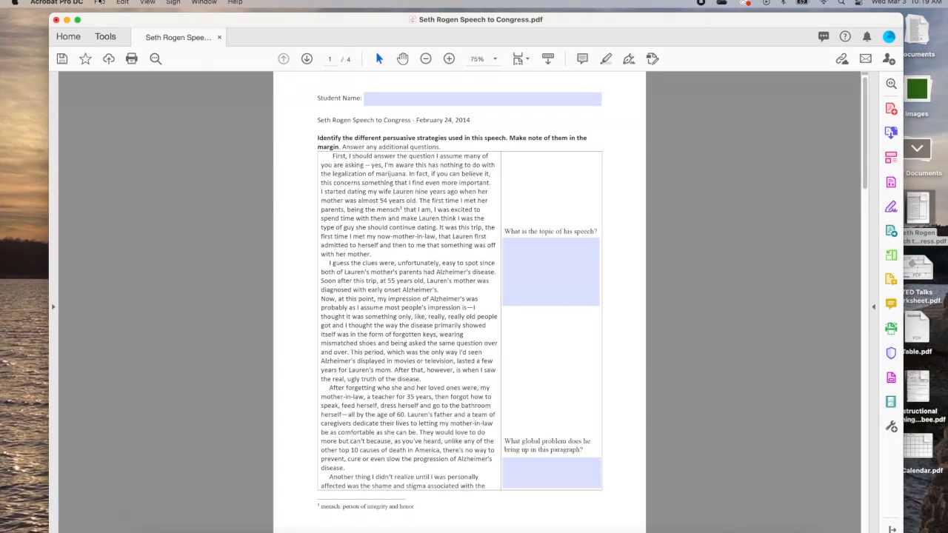
Step: Save the form as Seth Rogen Speech to Congress on the Desktop in PDF format, replacing the existing file
click(111, 6)
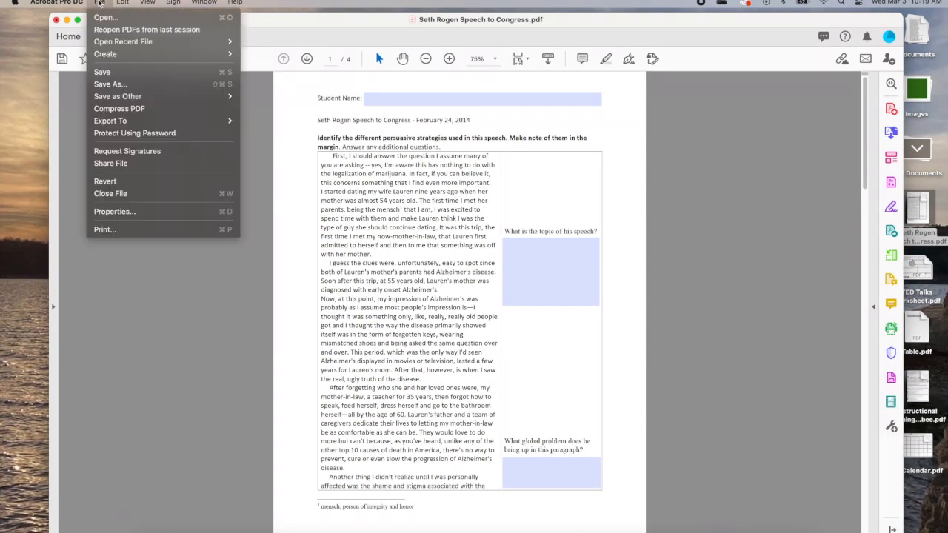
click(124, 84)
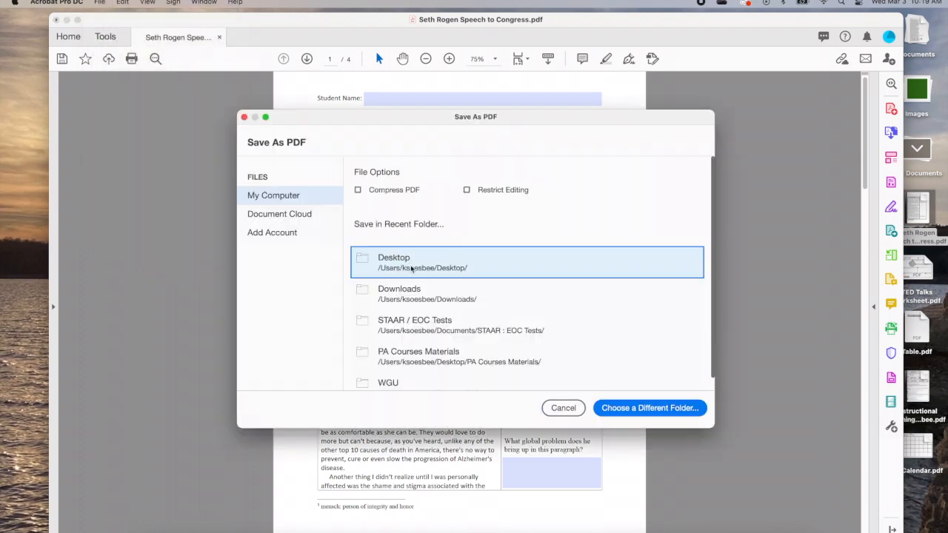
click(650, 411)
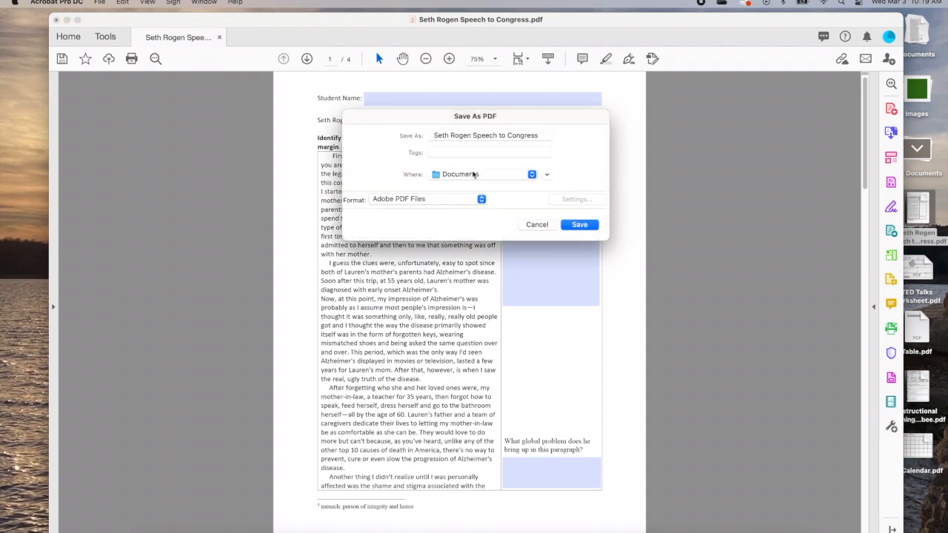
click(474, 175)
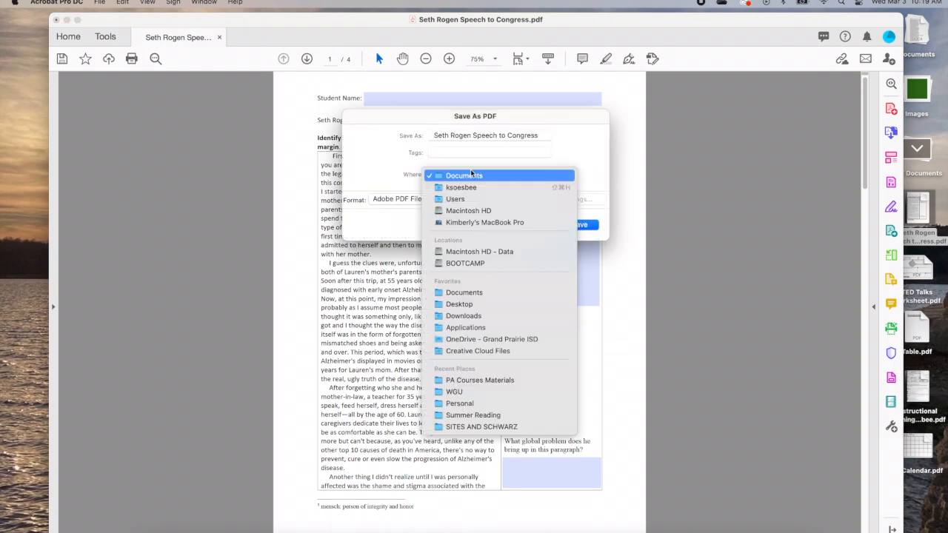
click(481, 303)
click(579, 225)
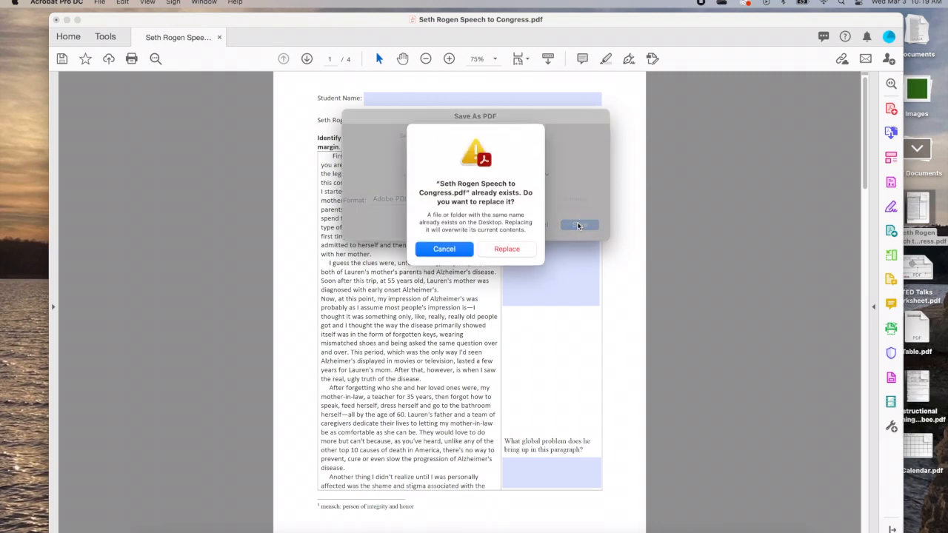
click(505, 249)
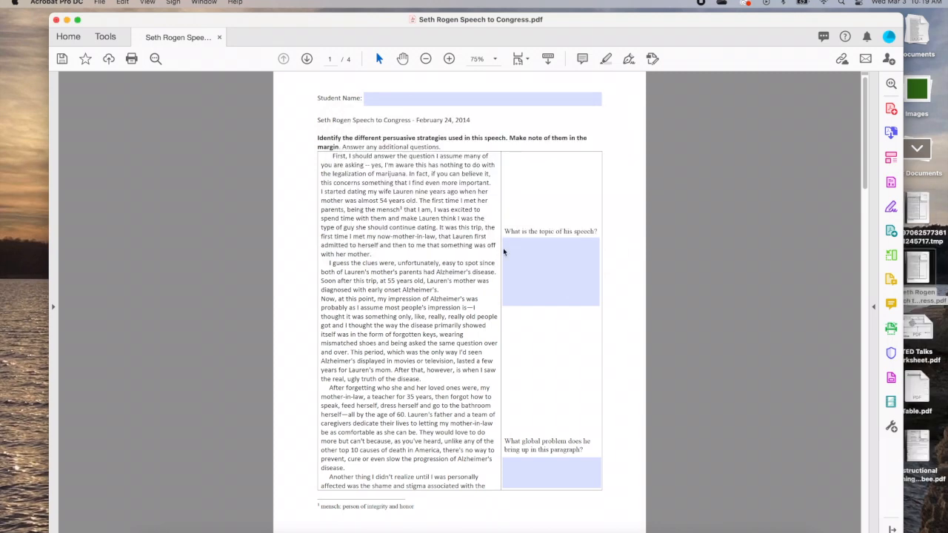
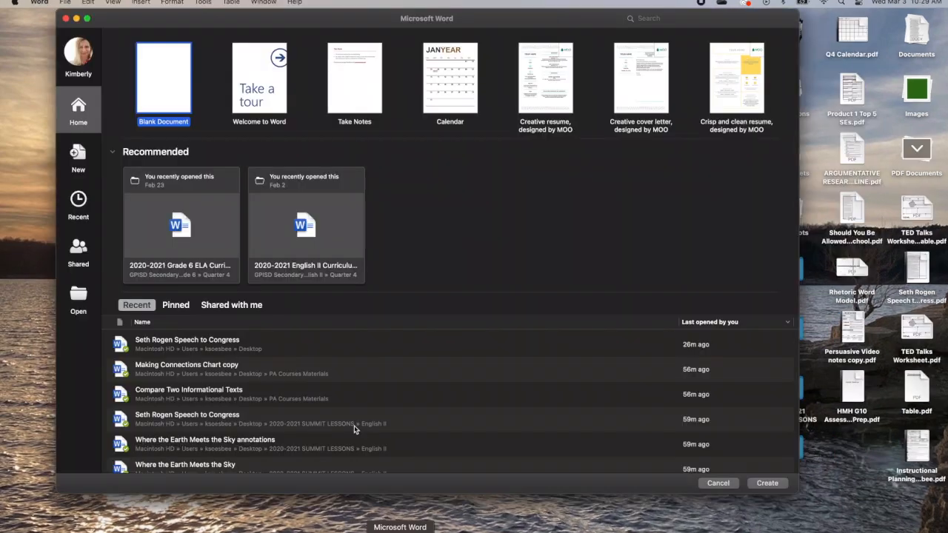
Step: In Microsoft Word, create a blank document with the lines "Student Name:" and "After reading each text, answer the questions below."
double_click(167, 77)
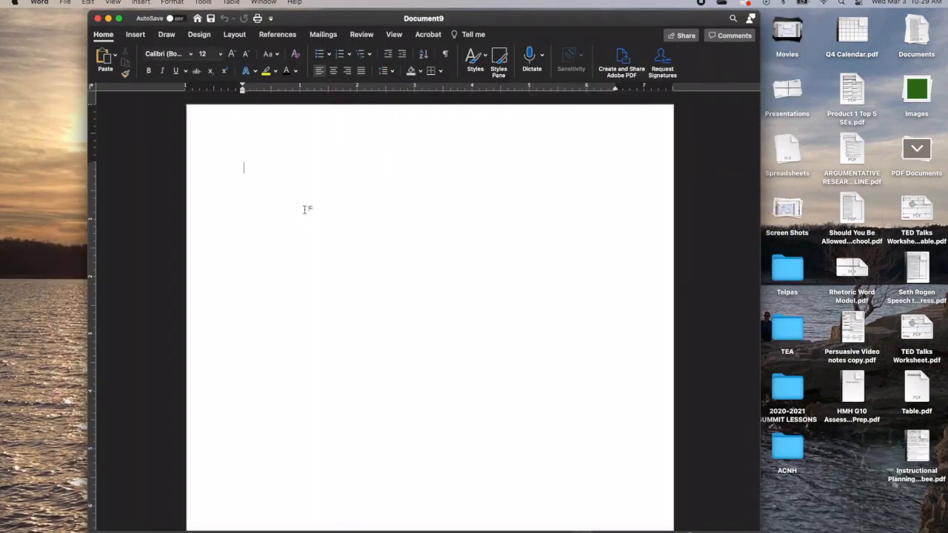
text(Student Name:  After rea)
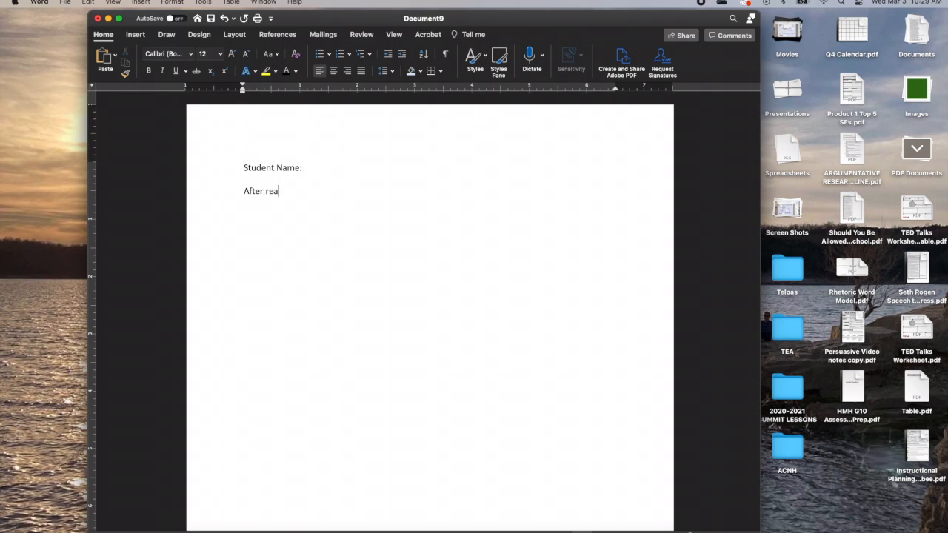
text(ding each text, answer the ques)
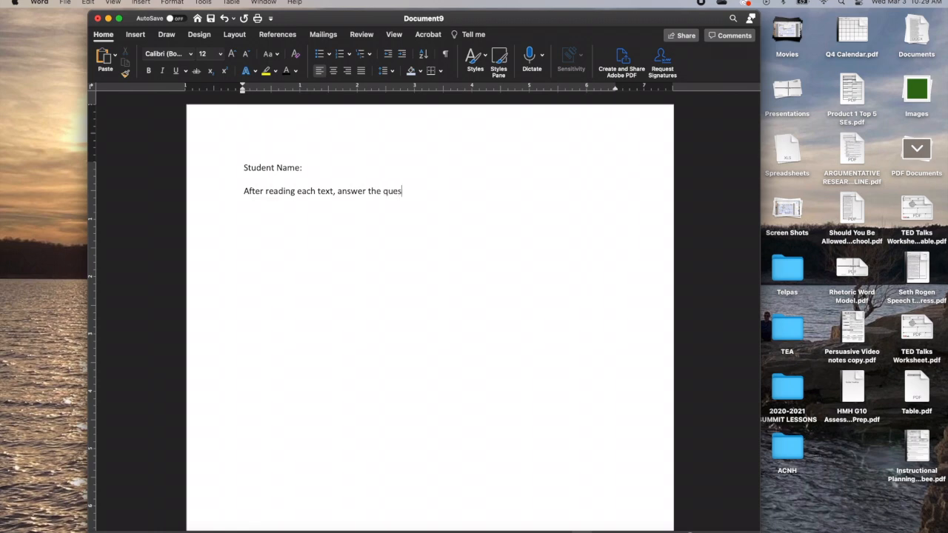
text(tions below.)
Step: Insert a table of three columns and three rows below the instruction, narrowing the first column and widening the other two
click(135, 35)
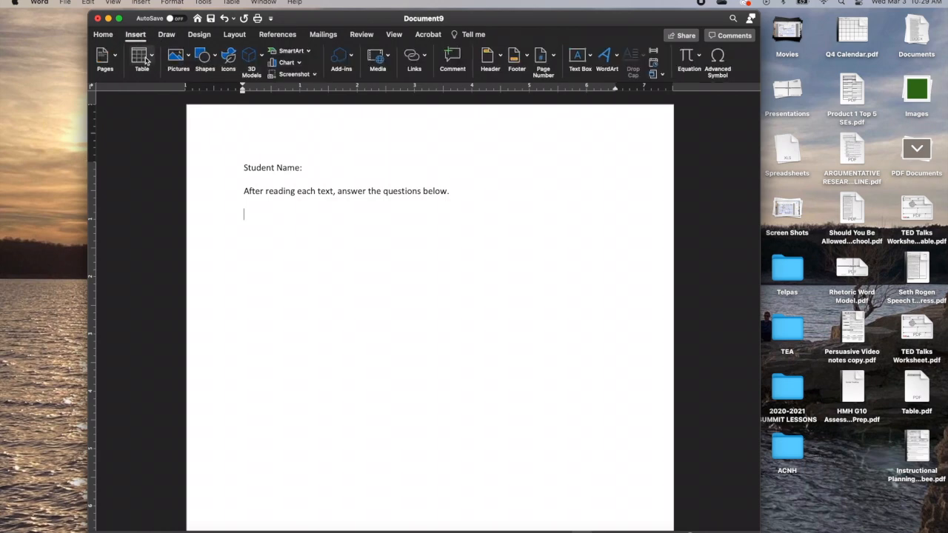
click(145, 57)
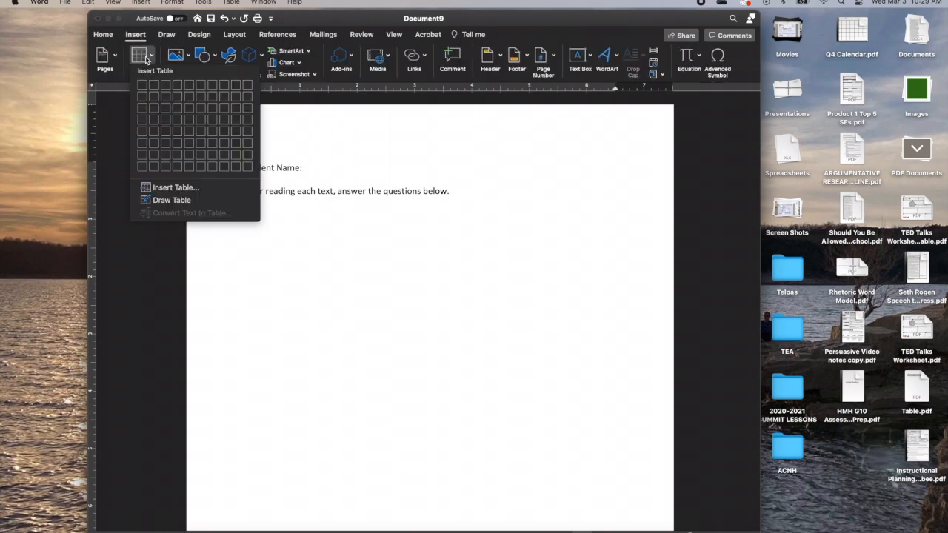
click(169, 108)
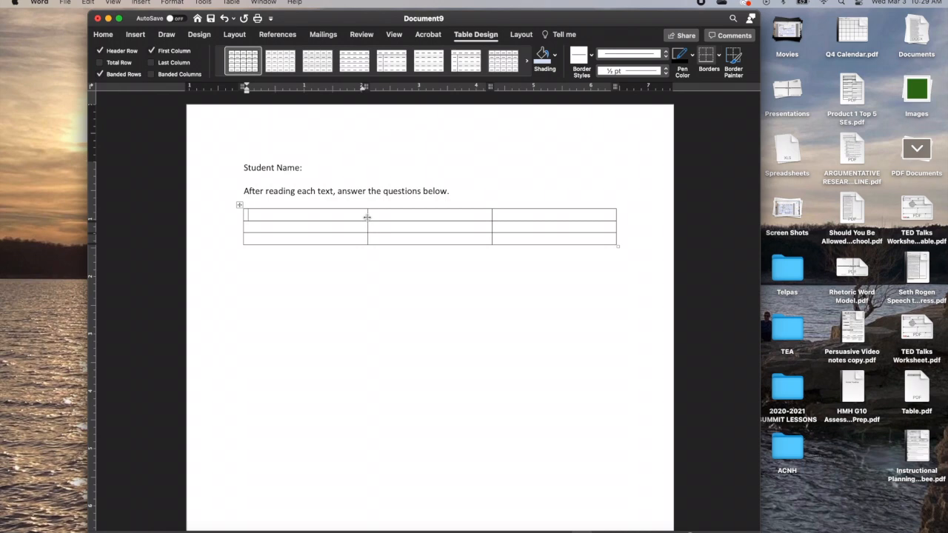
mouse_move(367, 216)
mouse_down()
mouse_move(330, 216)
mouse_move(495, 226)
mouse_move(491, 218)
mouse_move(496, 226)
mouse_move(466, 224)
mouse_up()
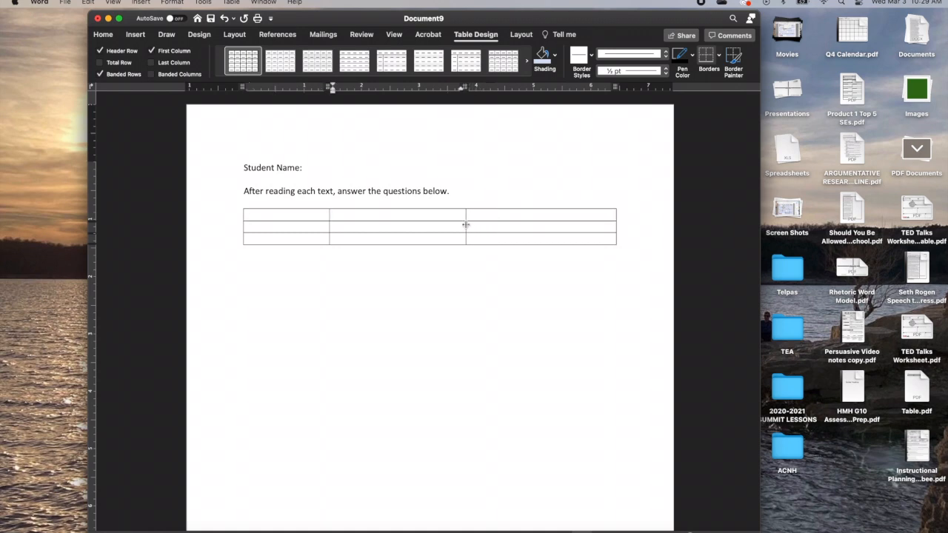
Step: Enter the headings Question, TEXT 1 and TEXT 2 in the table's first row
click(292, 215)
text(Question)
click(334, 215)
text(TEXT 1)
click(471, 215)
text(TEX)
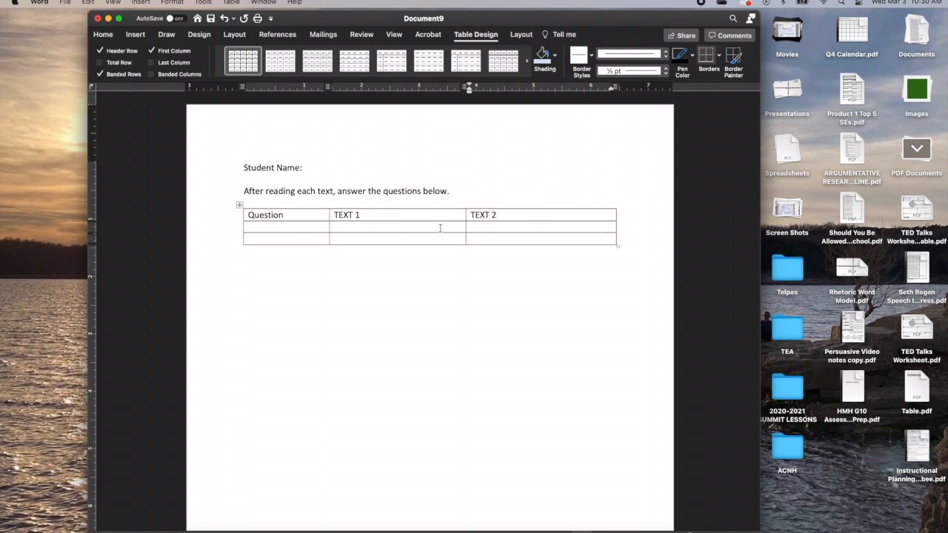
Step: Center the table's heading row and shade it light orange
drag(479, 216, 282, 215)
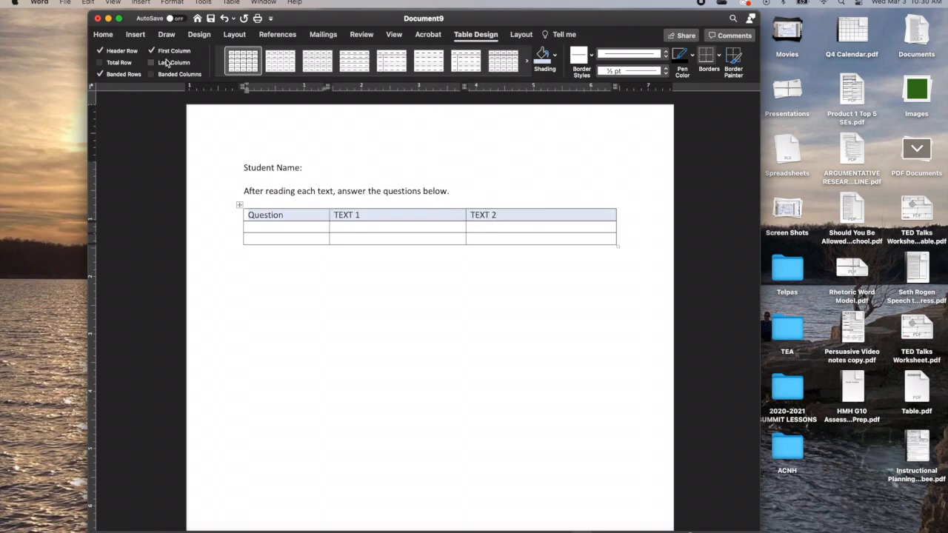
click(102, 35)
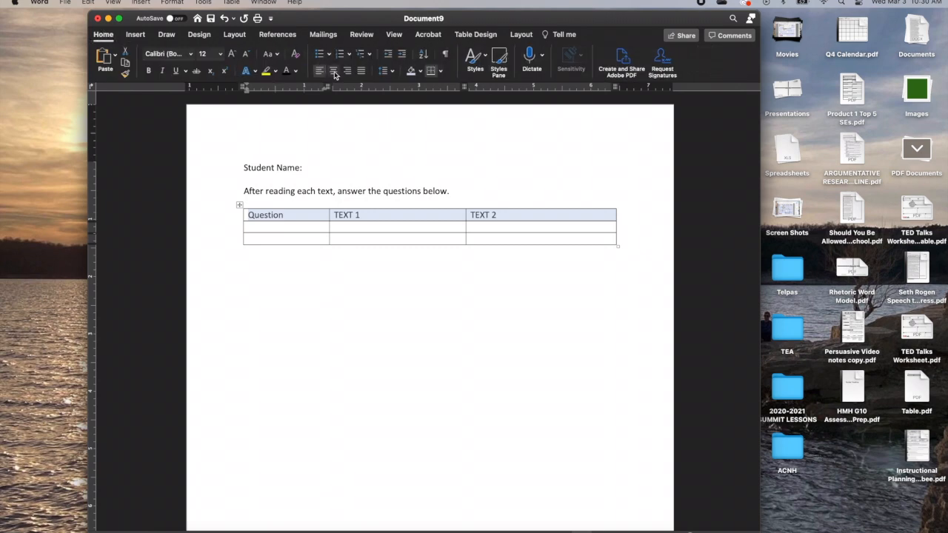
click(334, 71)
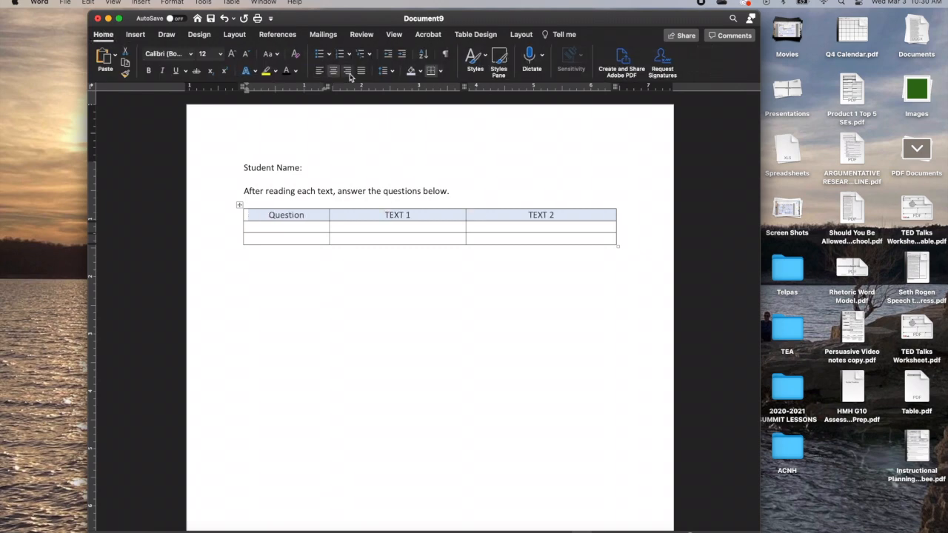
click(421, 71)
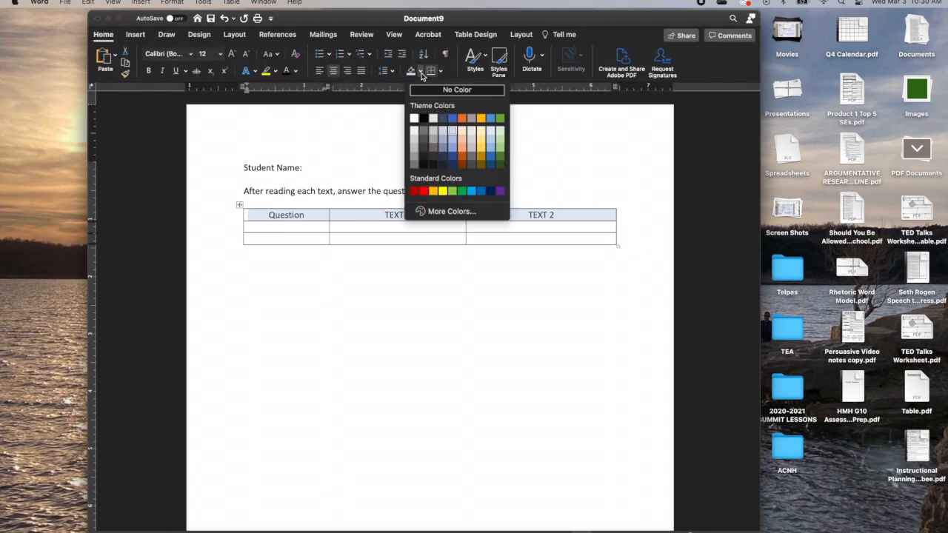
click(460, 131)
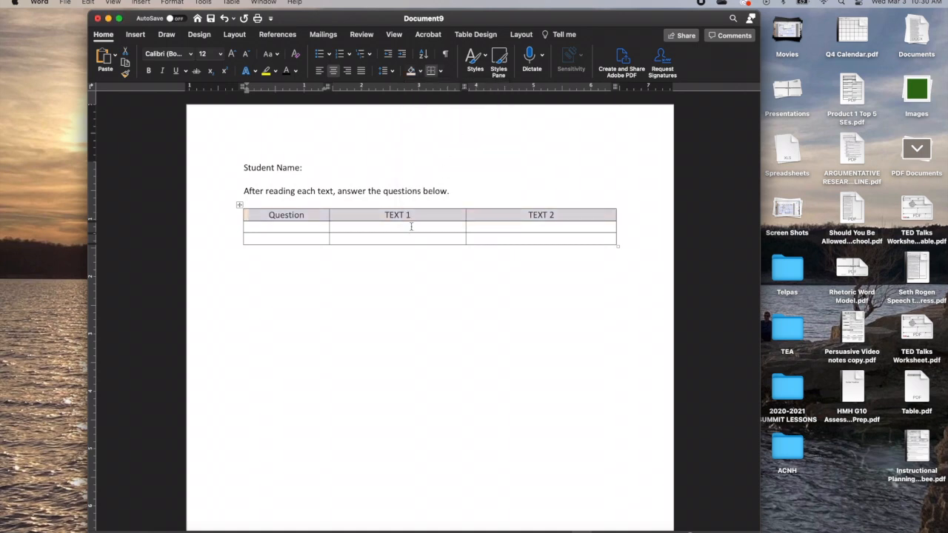
Step: Enter "What was the author's main idea for this text?" as the first question below the Question heading
click(412, 227)
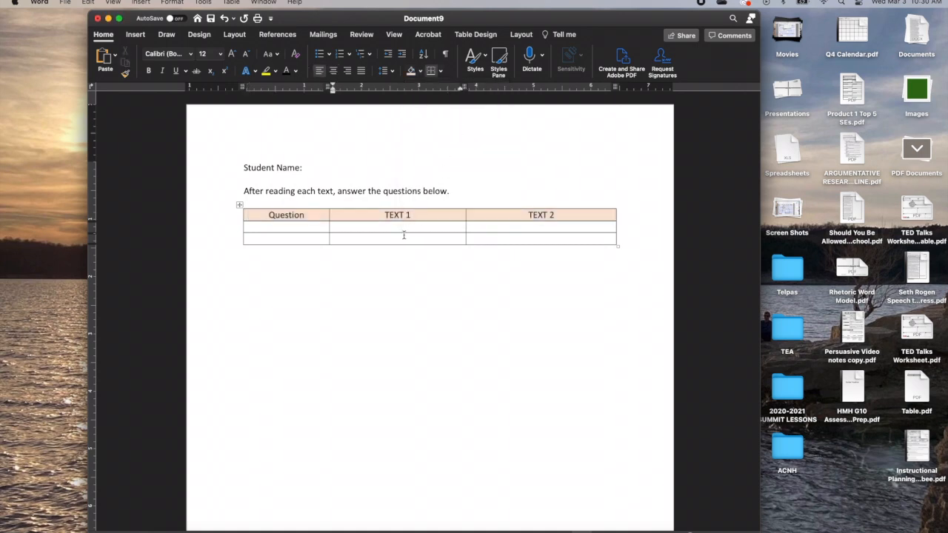
click(307, 226)
text(What was t)
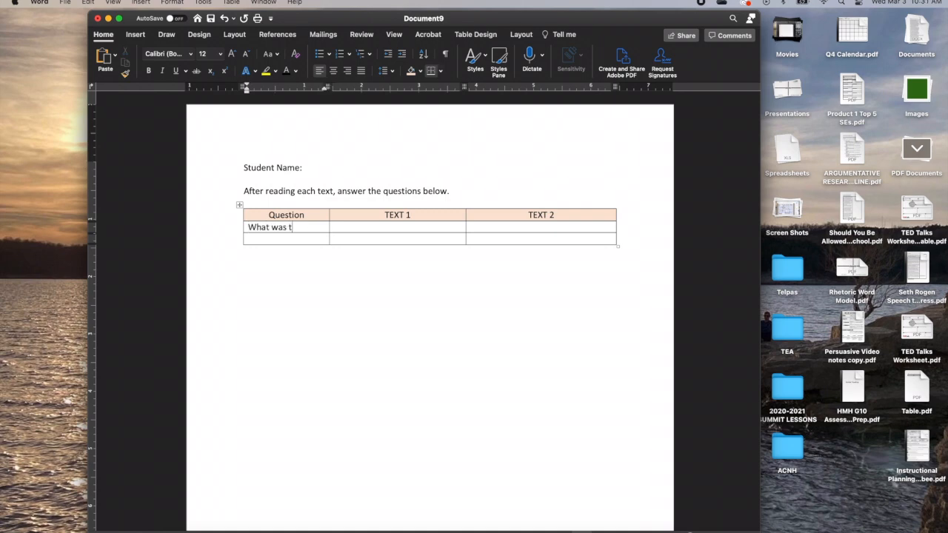
text(he author's main idea for t)
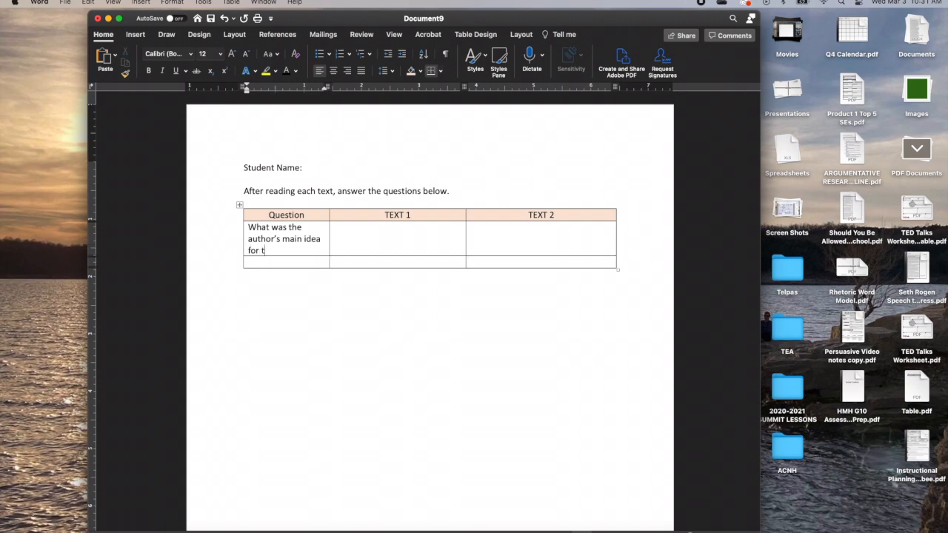
text(his text?)
Step: Enter "What evidence (specific examples from the text) supported the main idea?" as the second question in the table's Question column
key(Tab)
key(Tab)
key(Tab)
text(What evidence (spe)
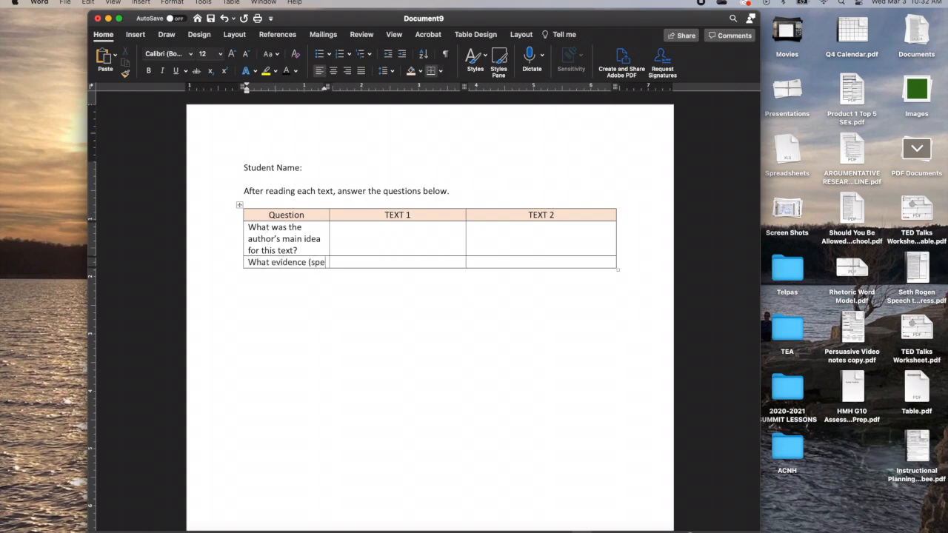
text(cific examples f)
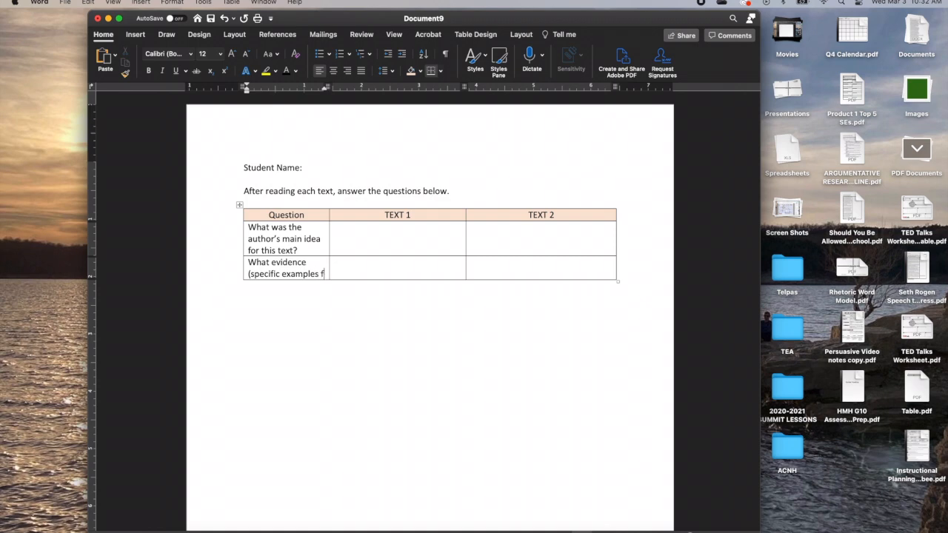
text(rom the text))
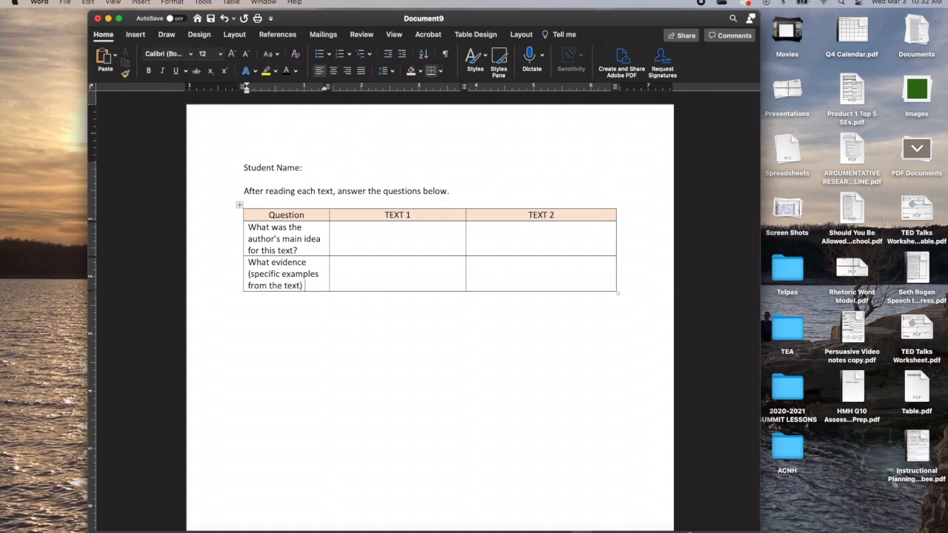
text( supported the main idea)
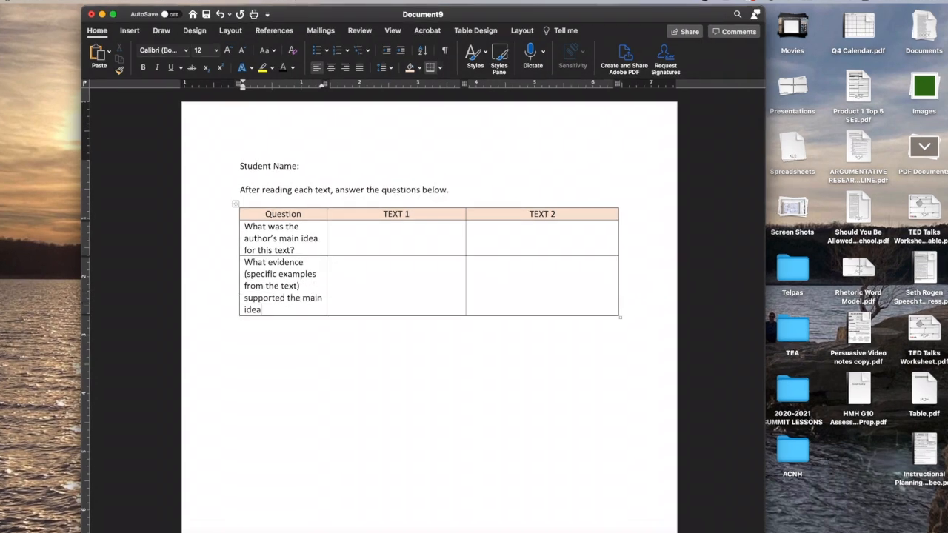
text(?)
Step: Add rows asking "How did the graphic help you better understand the main idea?" and "Who is the author's intended audience for this text?"
key(Tab)
text(How did the graphic help you better understand the main idea?)
key(Tab)
text(Who is the author's intended audience for this text?)
Step: Add a table row with the question "How do you know who the audience is for the text? (provide evidence)"
key(Tab)
key(Tab)
key(Tab)
text(How do you know who the audience is for the text? (pr)
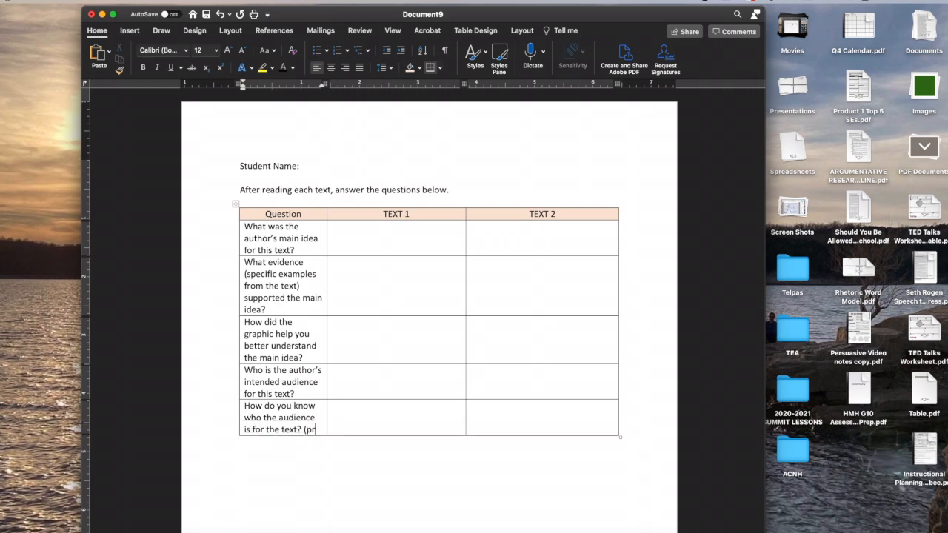
text(ovide evidence))
Step: Add a final table row with the question "What questions about the topic do you still have after reading the text?"
key(Tab)
key(Tab)
key(Tab)
text(What questions about the topic do you still have after reading the text?)
Step: Add a blank line after the text of each of the six questions to make their rows taller
scroll(428, 311, down, 1)
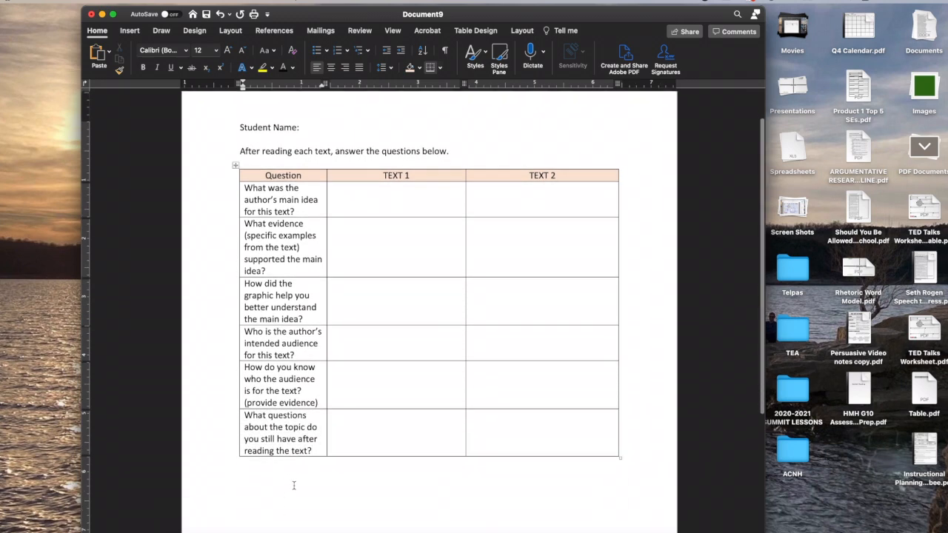
scroll(294, 482, down, 1)
click(341, 430)
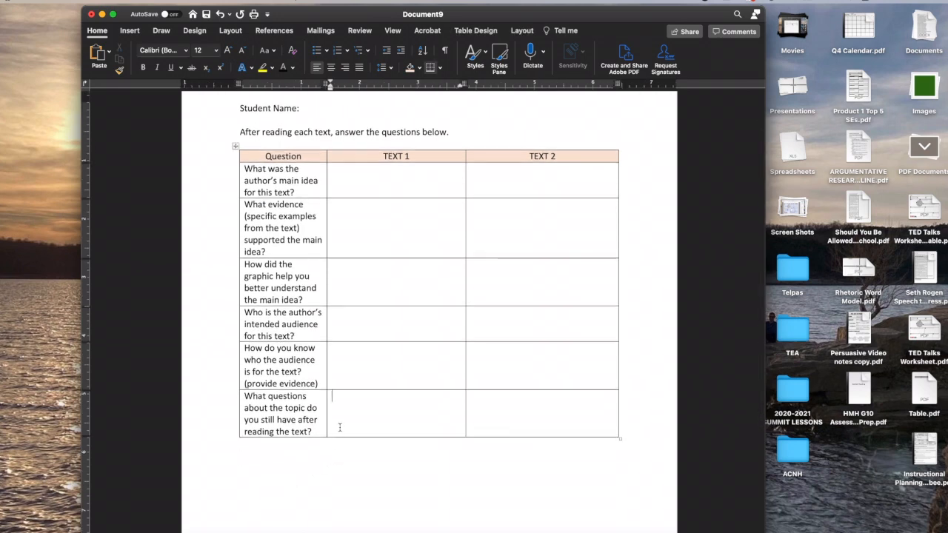
click(316, 428)
key(Return)
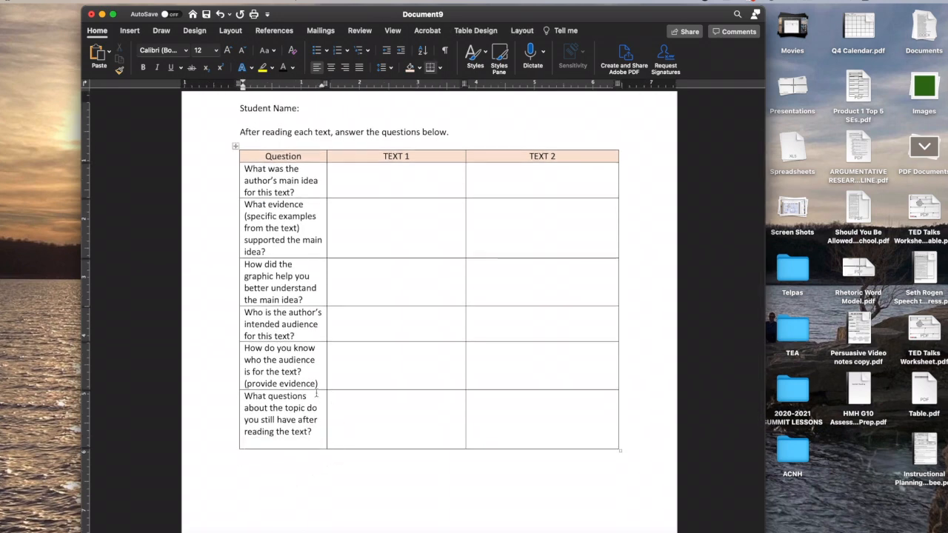
click(317, 384)
key(Return)
click(309, 337)
key(Return)
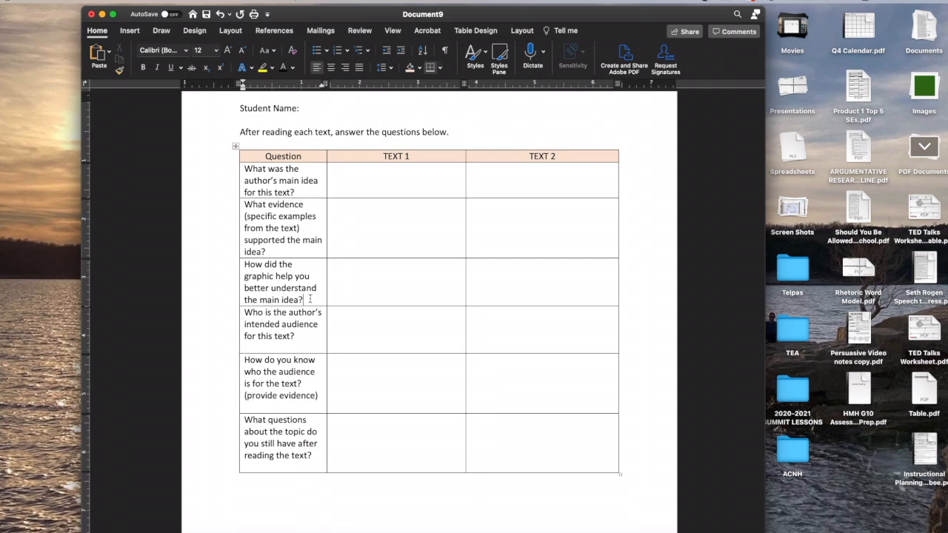
click(310, 302)
key(Return)
click(286, 250)
key(Return)
click(297, 192)
key(Return)
Step: Insert a row above the main idea question and label it "Title of the text", followed by a blank line
scroll(393, 290, down, 1)
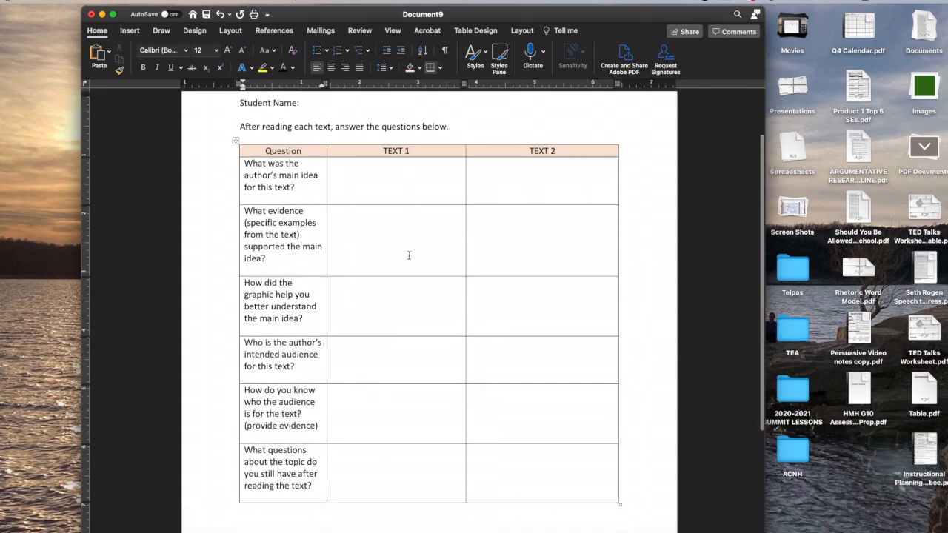
drag(410, 150, 383, 150)
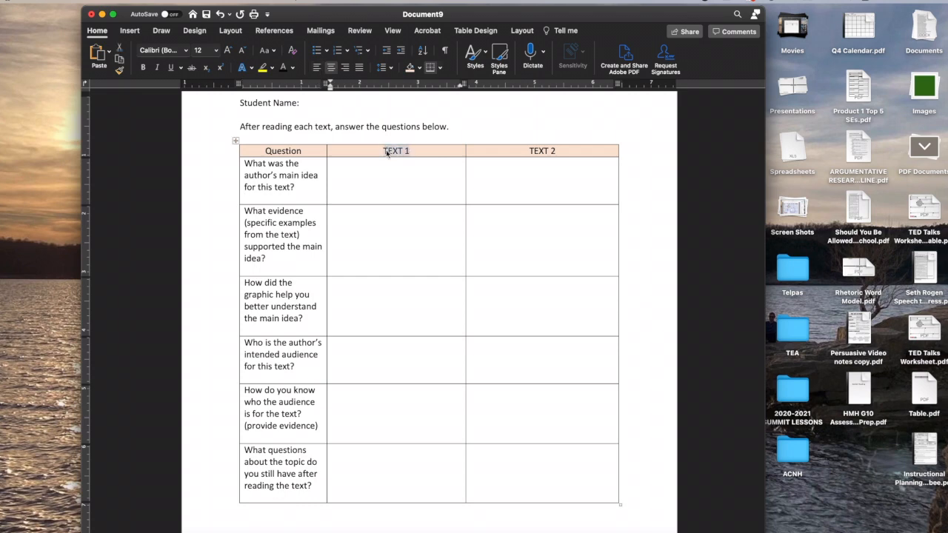
drag(312, 183, 481, 183)
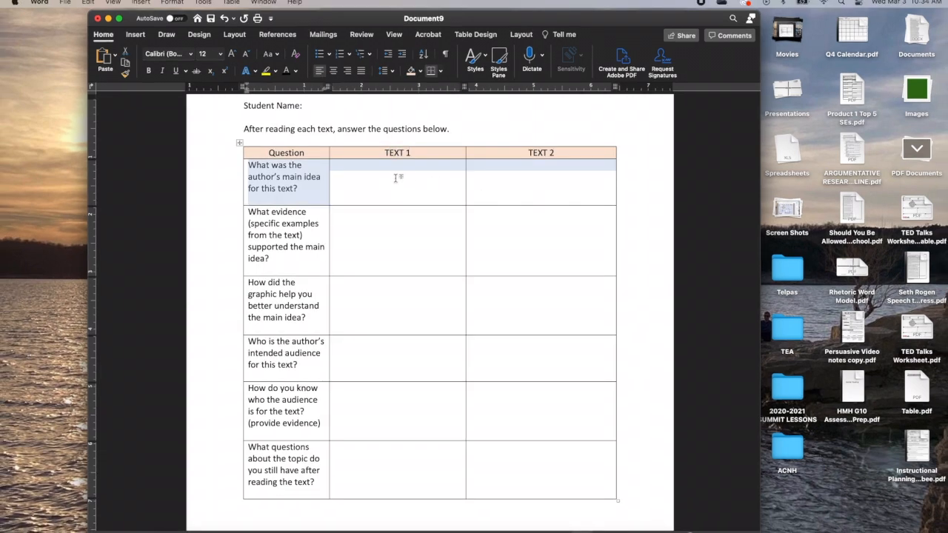
right_click(396, 179)
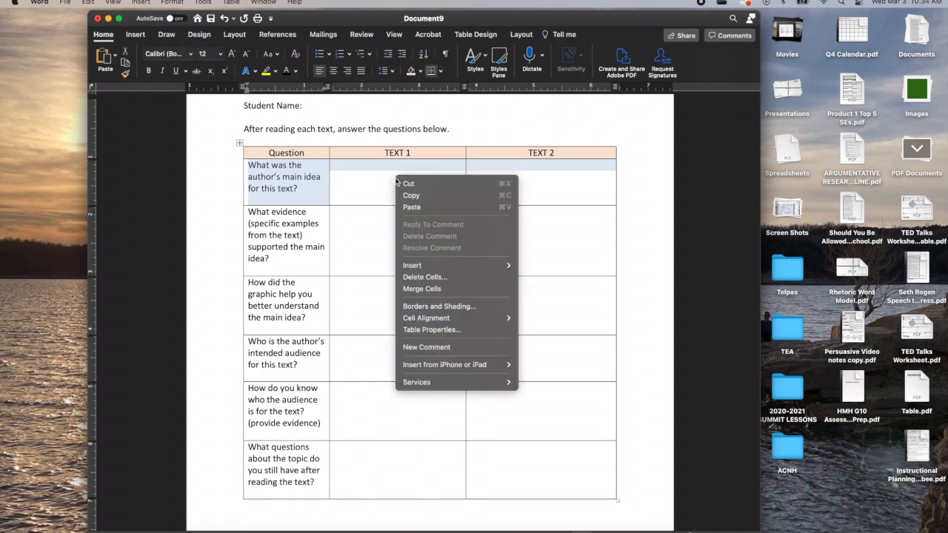
mouse_move(459, 265)
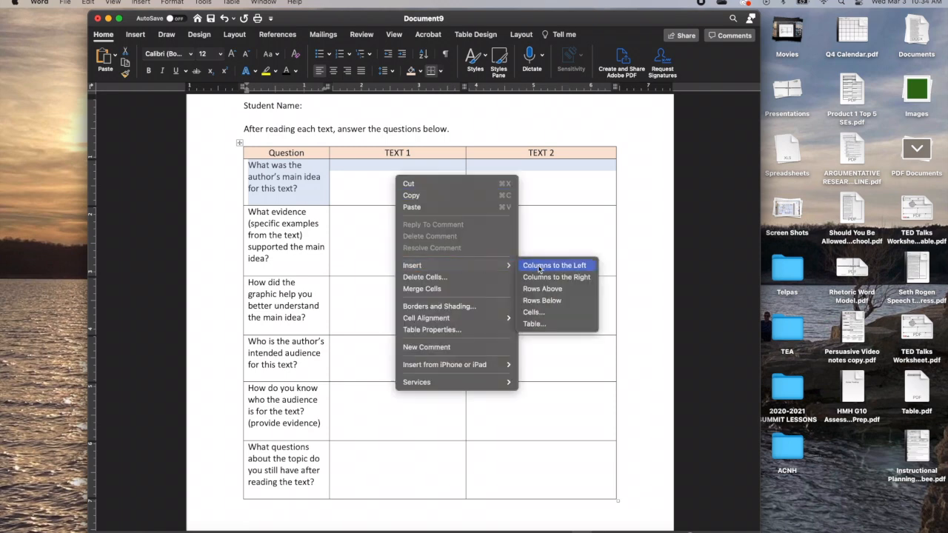
click(546, 290)
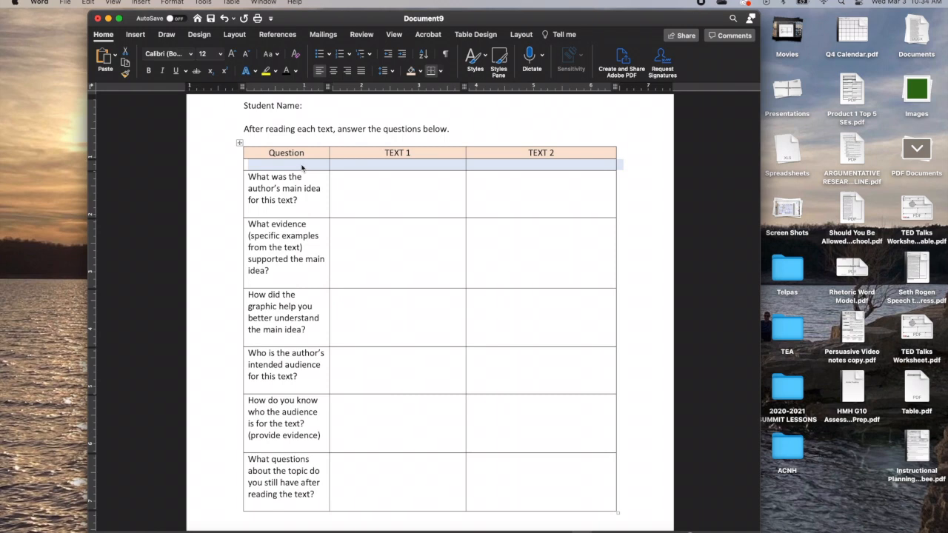
click(302, 168)
text(Title of the tex)
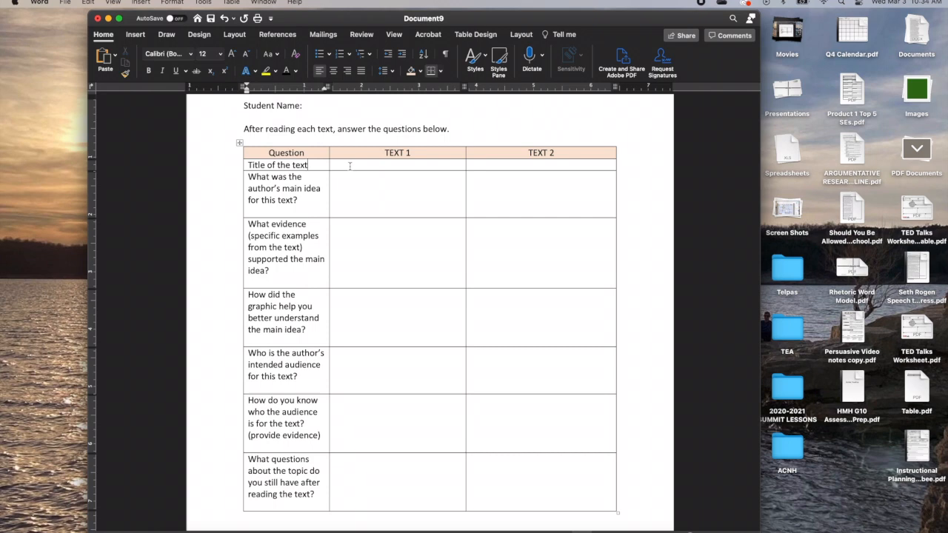
text(t)
key(Return)
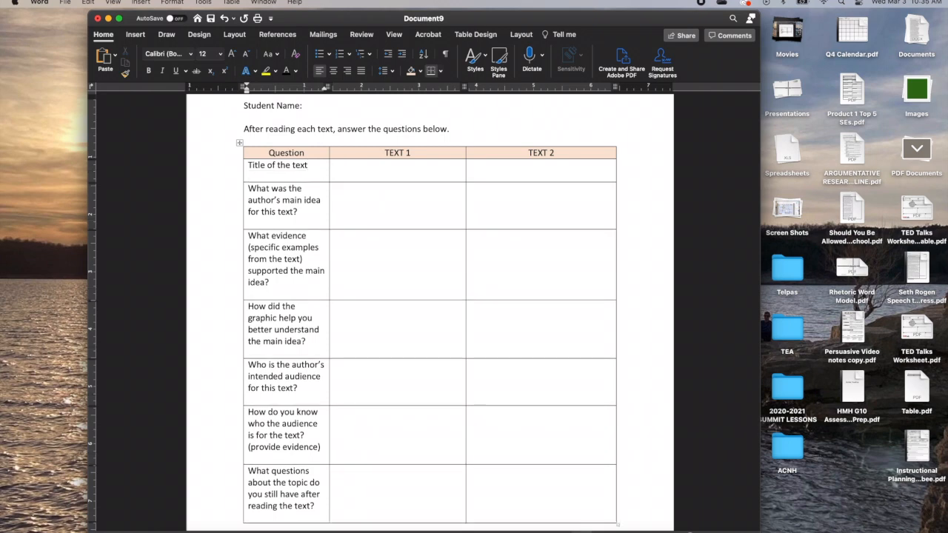
Step: Insert a row below "Title of the text" and label it "Author", followed by a blank line
drag(313, 177, 484, 176)
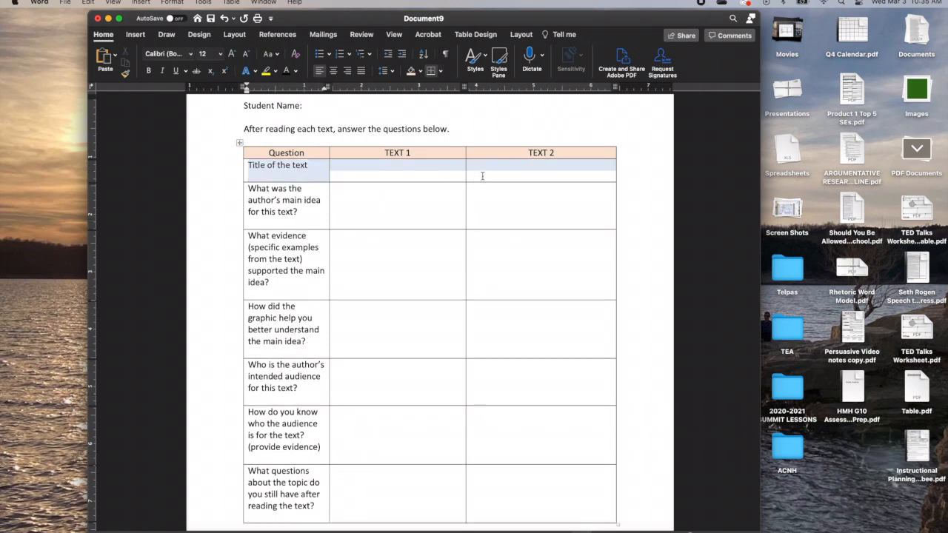
right_click(482, 175)
mouse_move(499, 265)
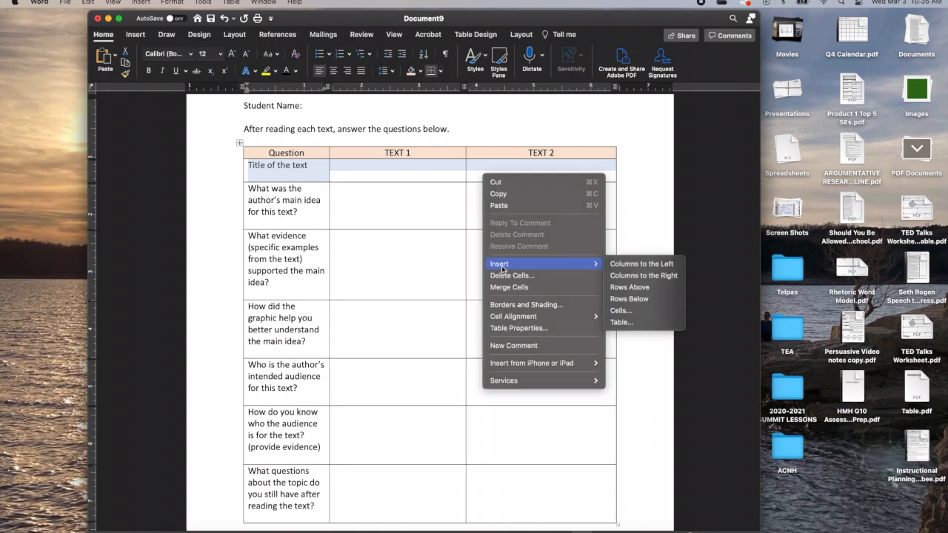
click(632, 299)
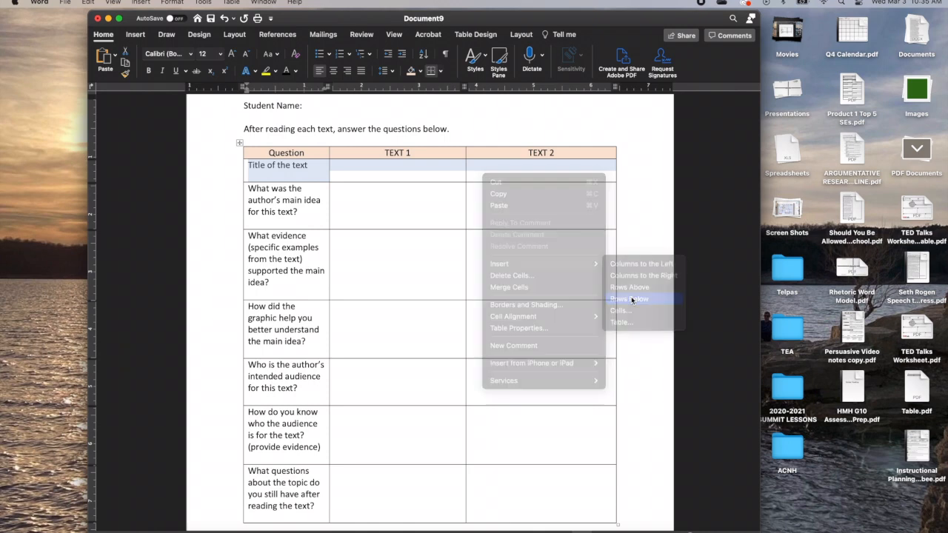
click(311, 188)
text(Author)
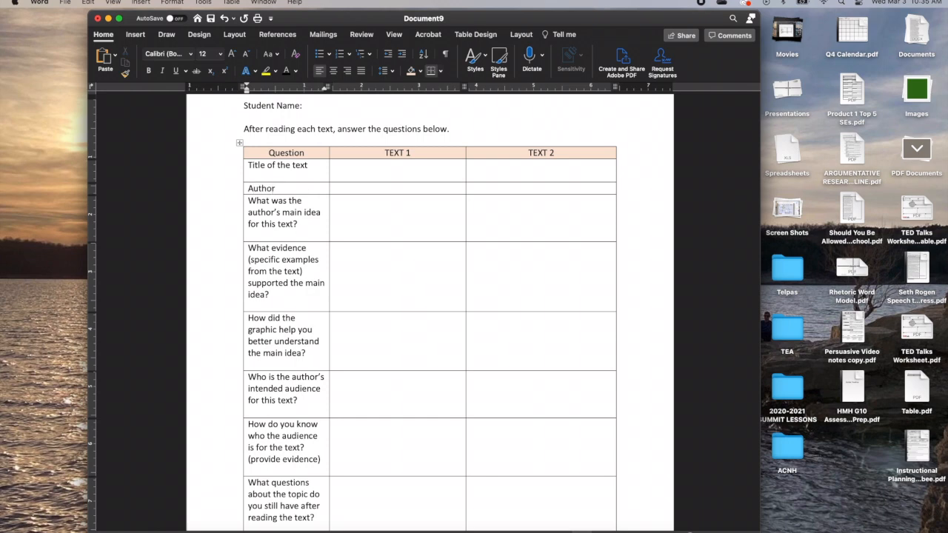
key(Return)
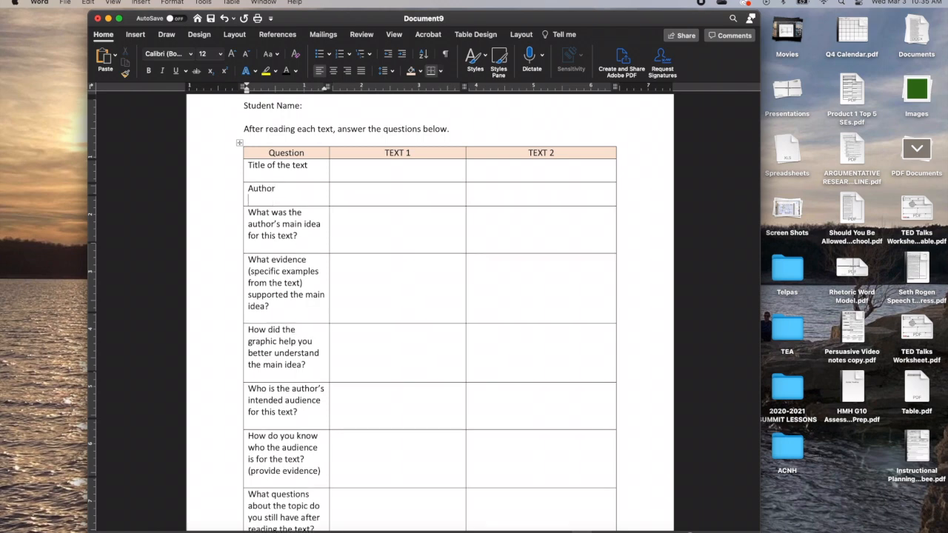
Step: Save the document to the Desktop as a Word document named "Two Text Graphic Organizer.docx"
scroll(386, 272, down, 2)
scroll(386, 271, up, 2)
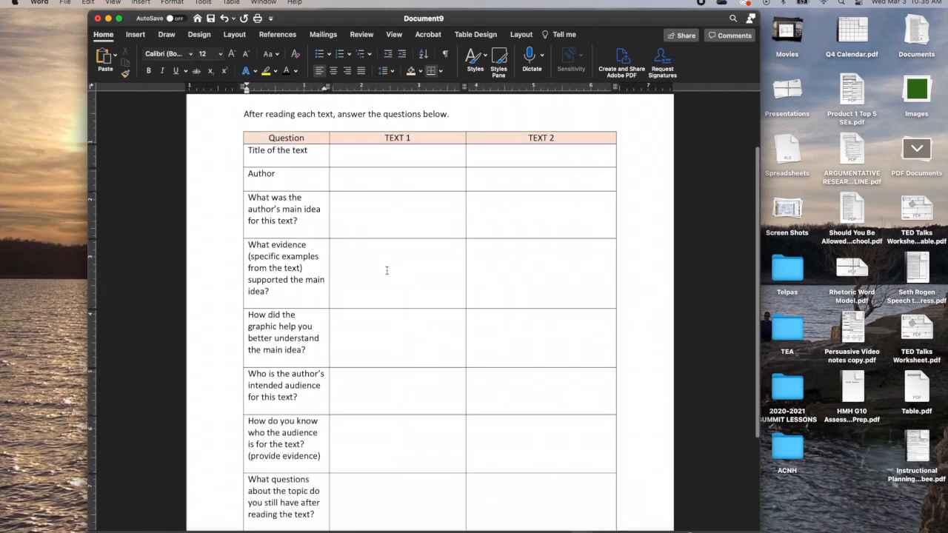
click(65, 2)
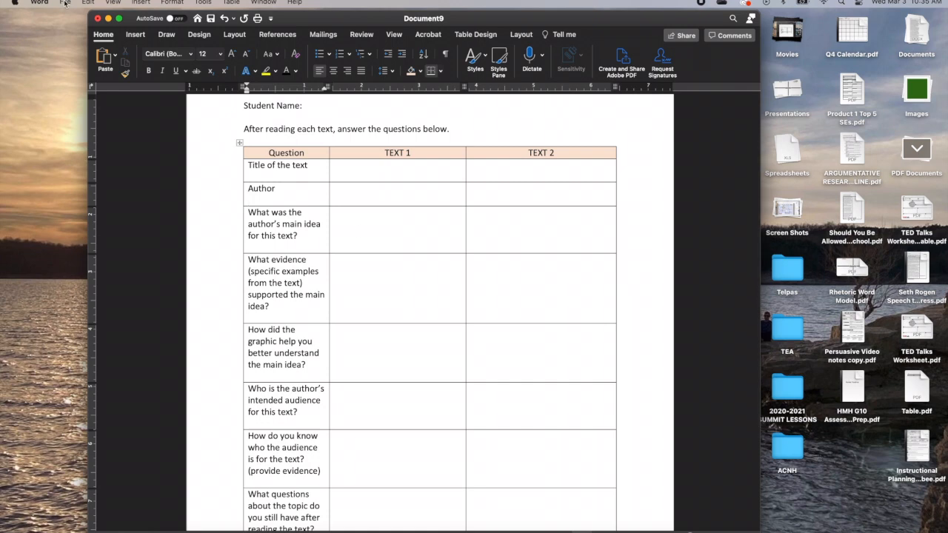
click(99, 93)
text(Two Text Graphic Organizer.docx)
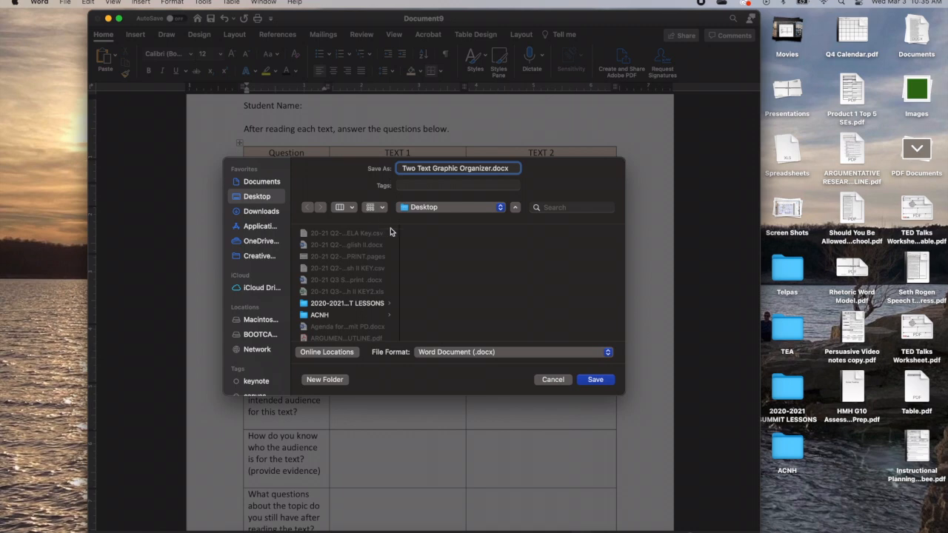
click(585, 383)
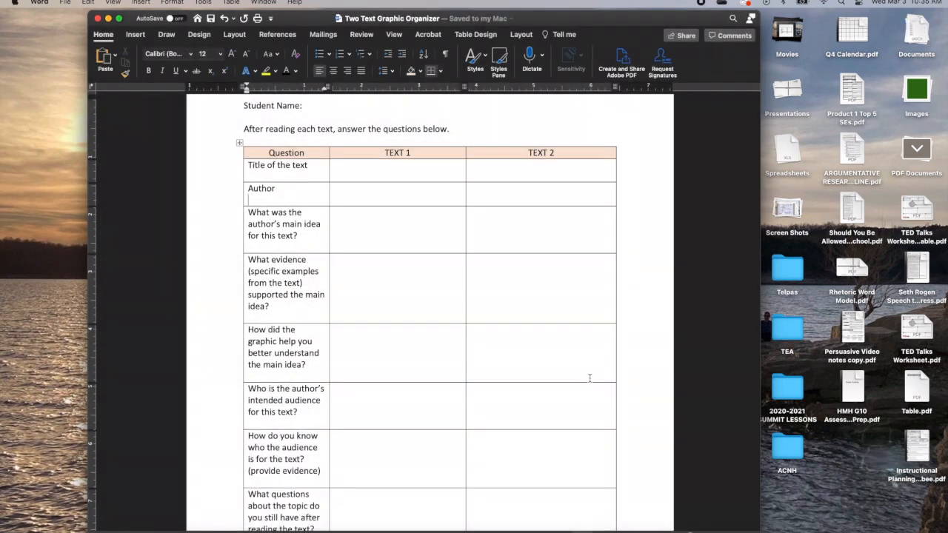
Step: Save a PDF copy of the Two Text Graphic Organizer document to the Desktop
click(65, 2)
click(110, 94)
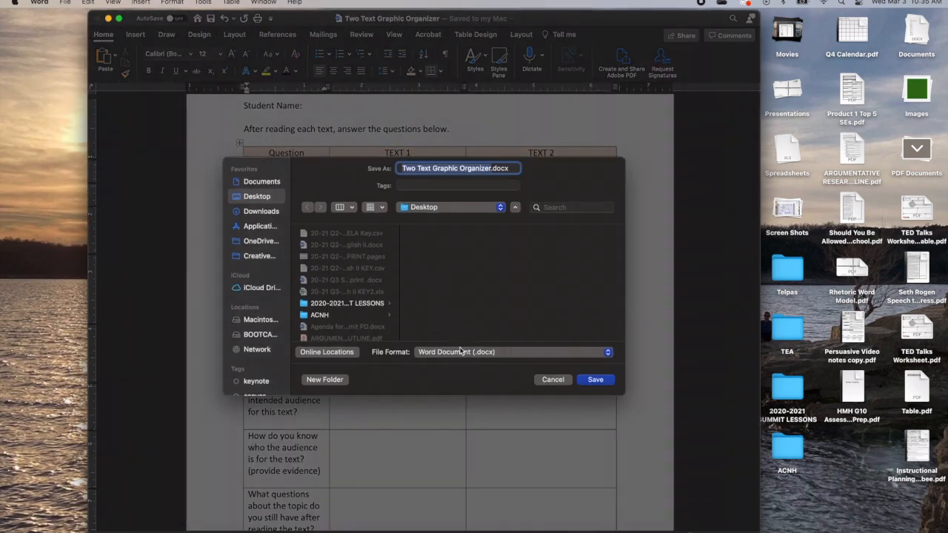
click(462, 354)
click(467, 482)
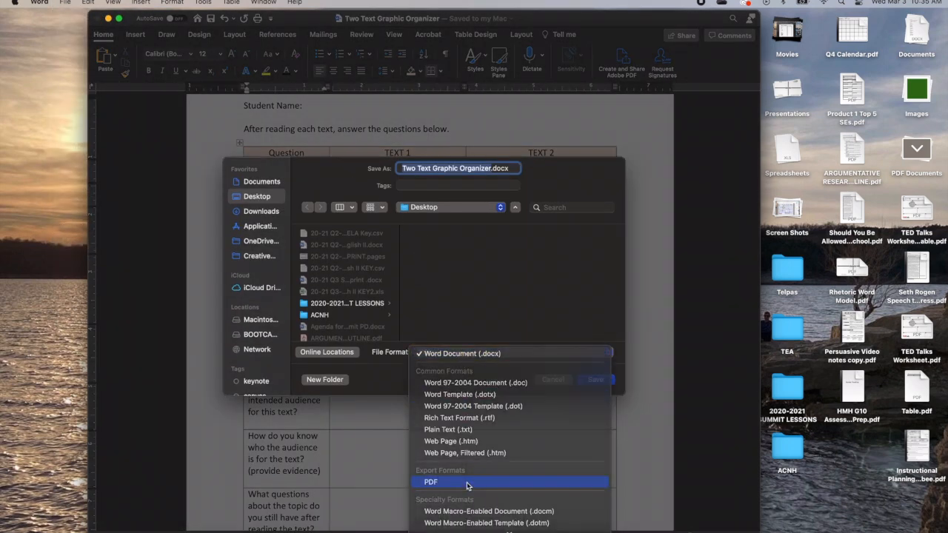
click(595, 380)
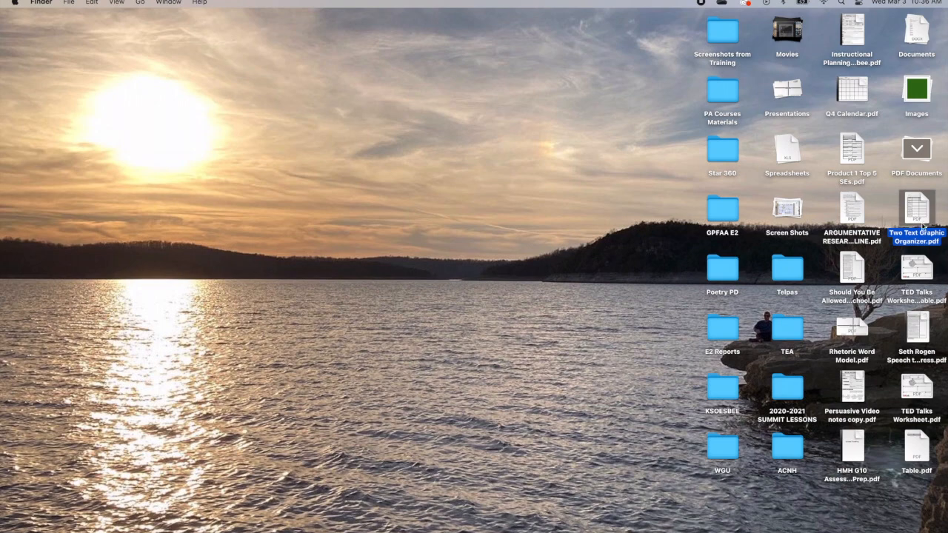
Step: Open "Two Text Graphic Organizer.pdf" from the desktop in Adobe Acrobat
double_click(918, 214)
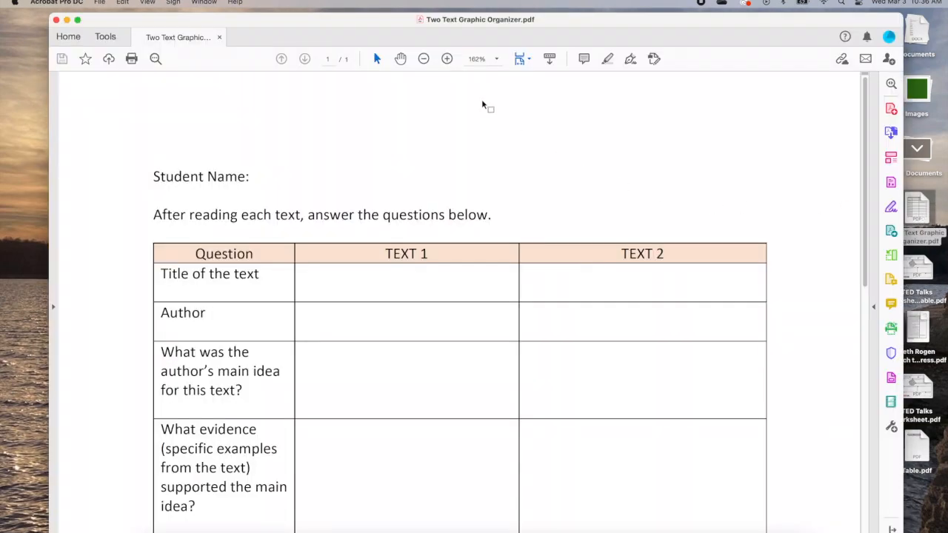
click(426, 61)
click(425, 61)
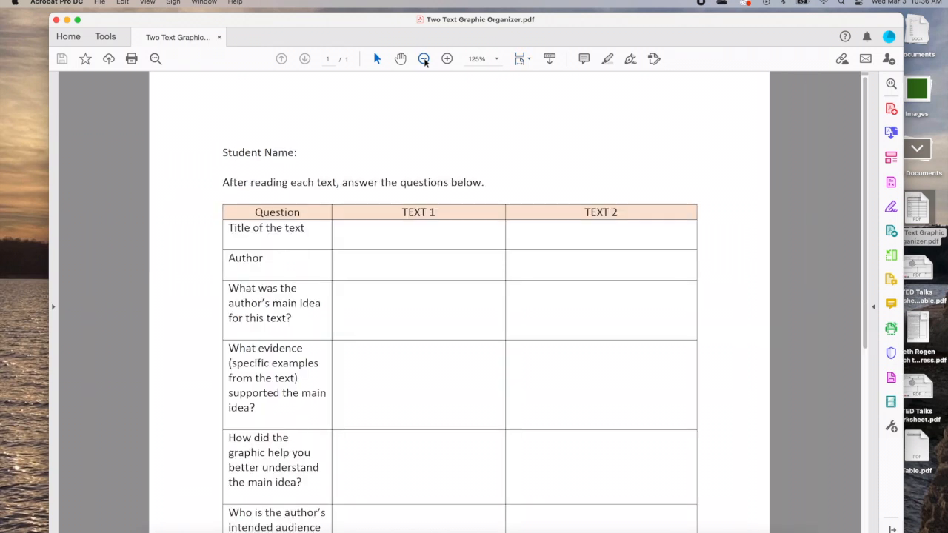
click(426, 62)
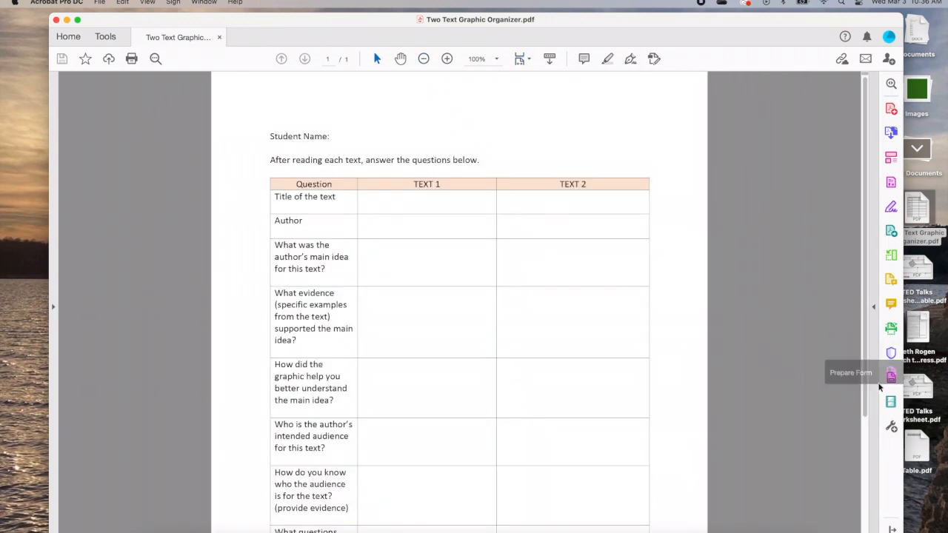
Step: Convert the open worksheet into a fillable form using automatic field detection, without requiring signatures
click(892, 379)
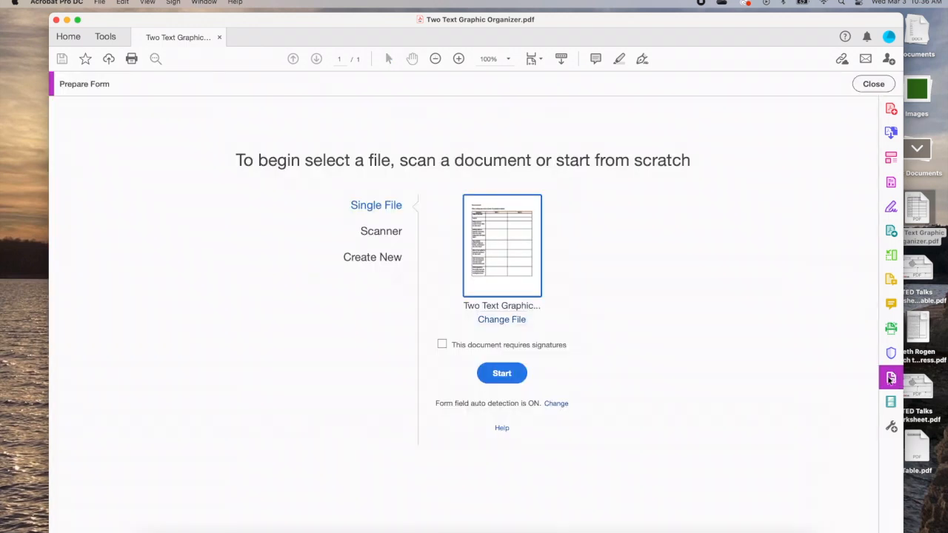
click(502, 374)
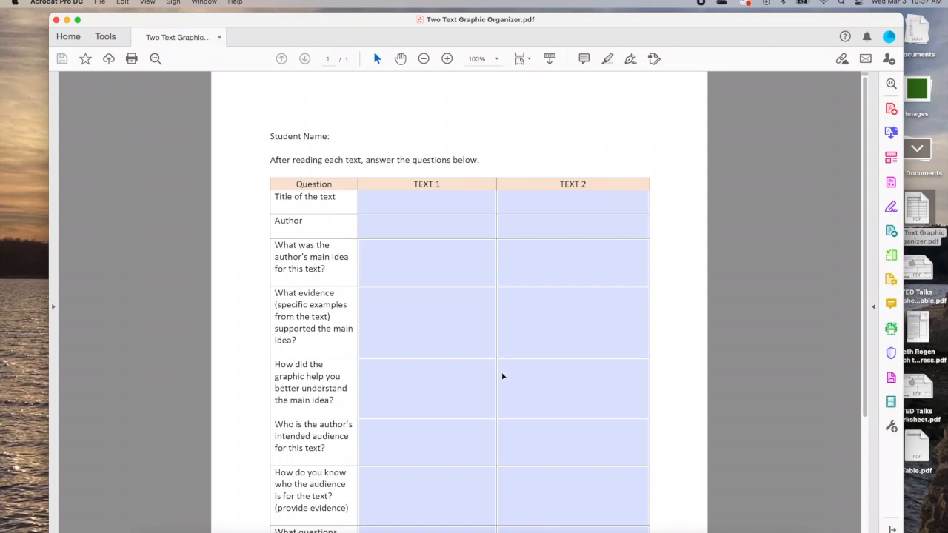
scroll(456, 377, down, 5)
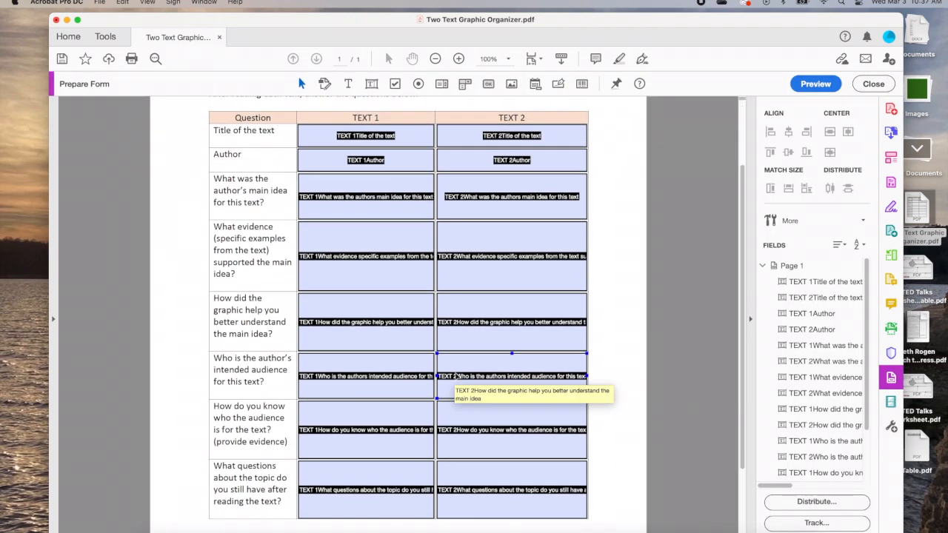
Step: Add a text field beside "Student Name:" and widen it to the table's right edge
scroll(455, 374, up, 4)
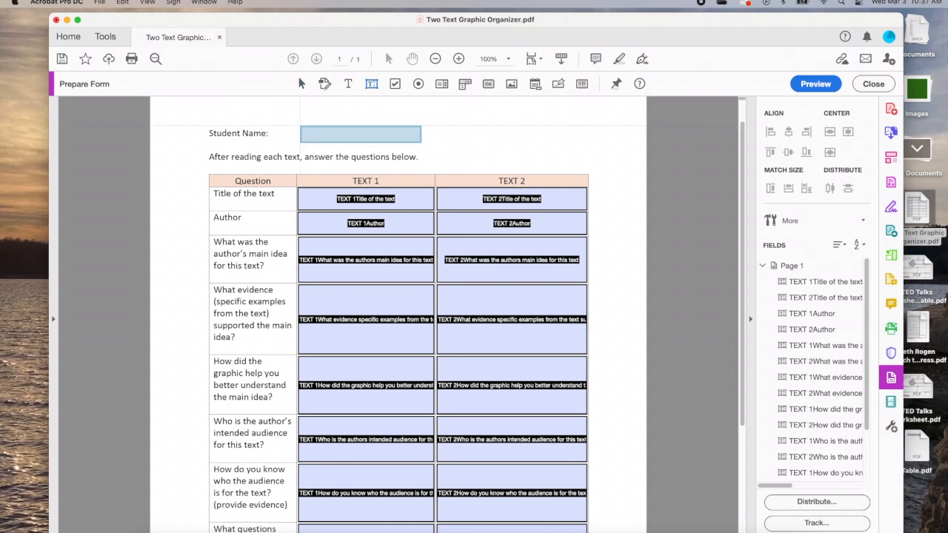
click(273, 130)
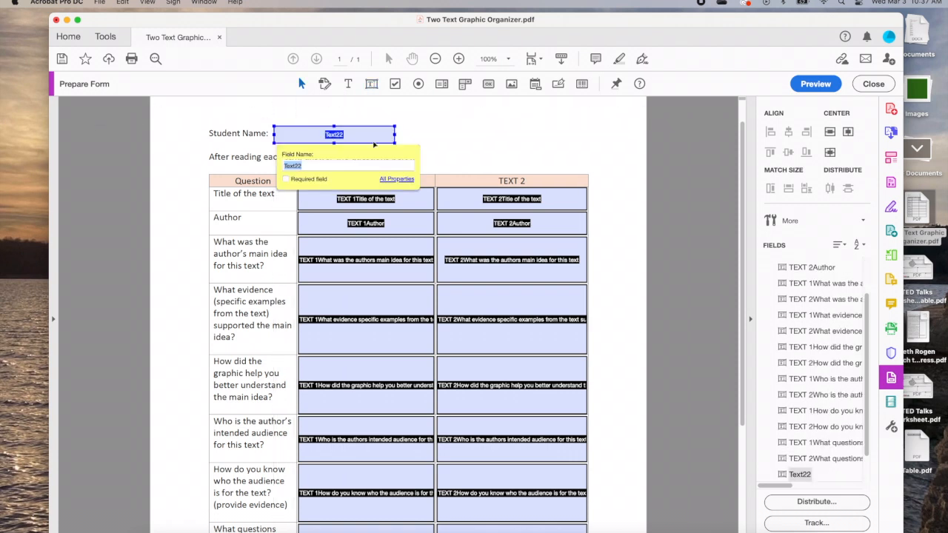
drag(395, 134, 587, 141)
Step: Rename the text field beside "Student Name:" as "Name" in its properties
double_click(430, 135)
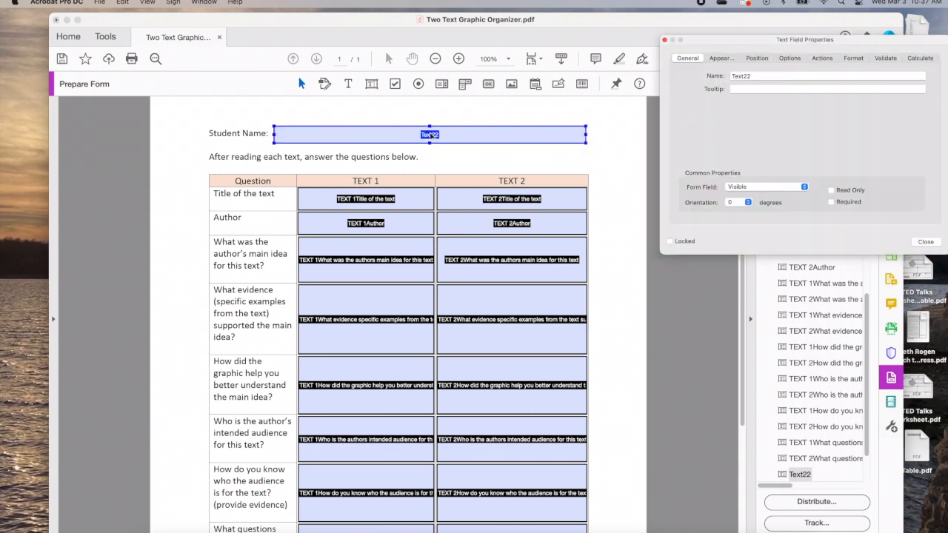
drag(760, 74, 705, 75)
text(Name)
click(926, 242)
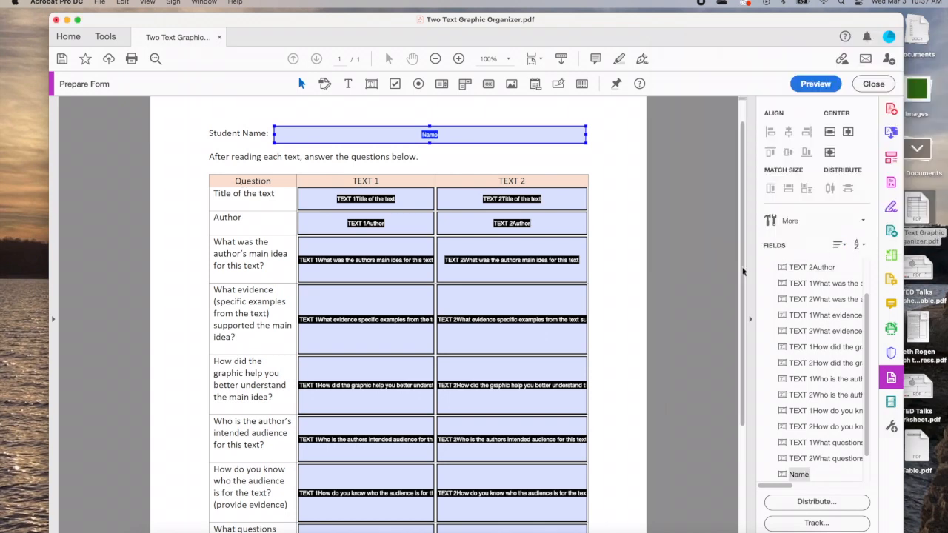
Step: Exit form editing and look over the fillable fields on the worksheet
scroll(630, 281, down, 1)
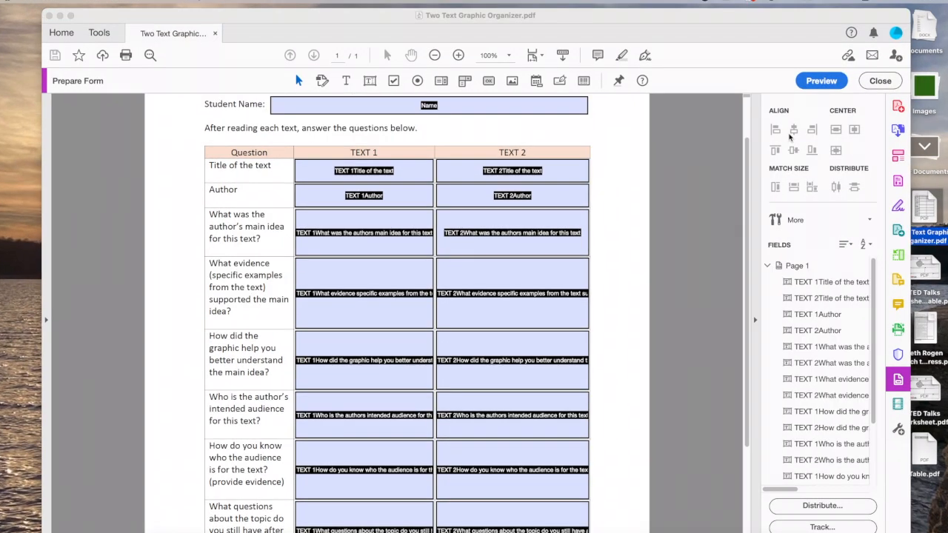
click(880, 81)
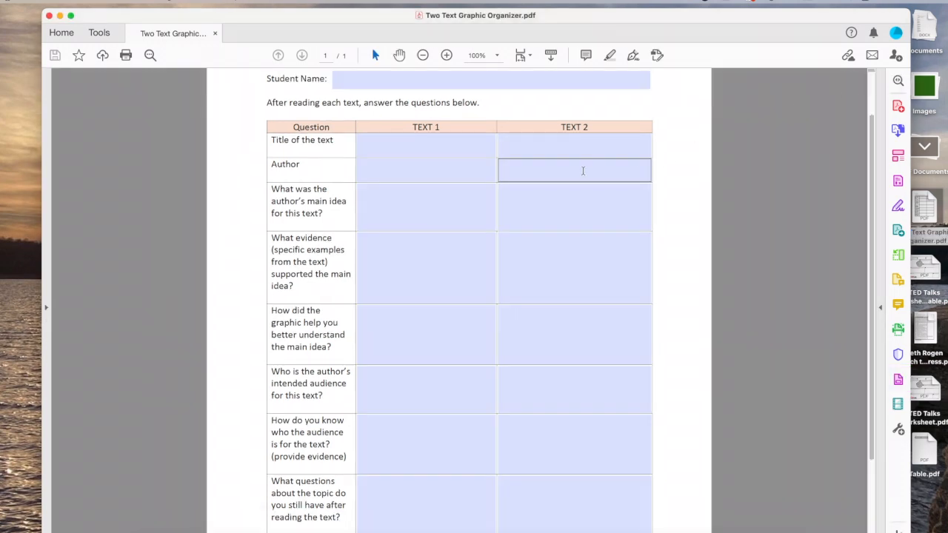
scroll(583, 171, up, 2)
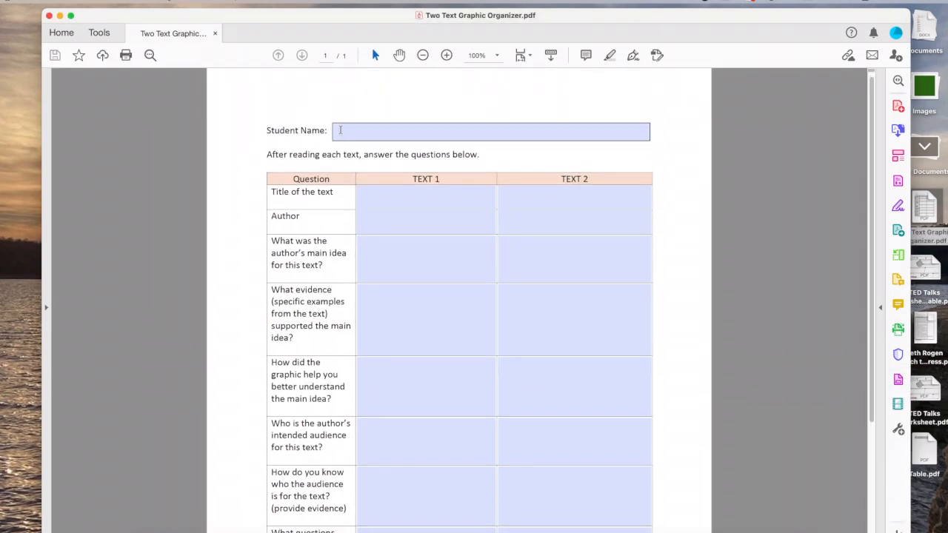
Step: Save the form to the Desktop as "Two Text Graphic Organizer" in PDF format, replacing the existing file, and close its window
click(85, 1)
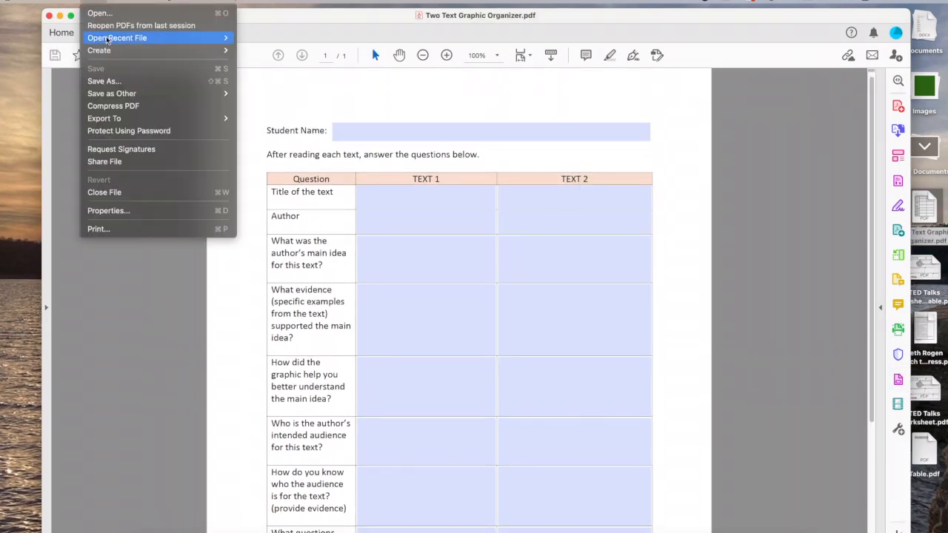
click(110, 82)
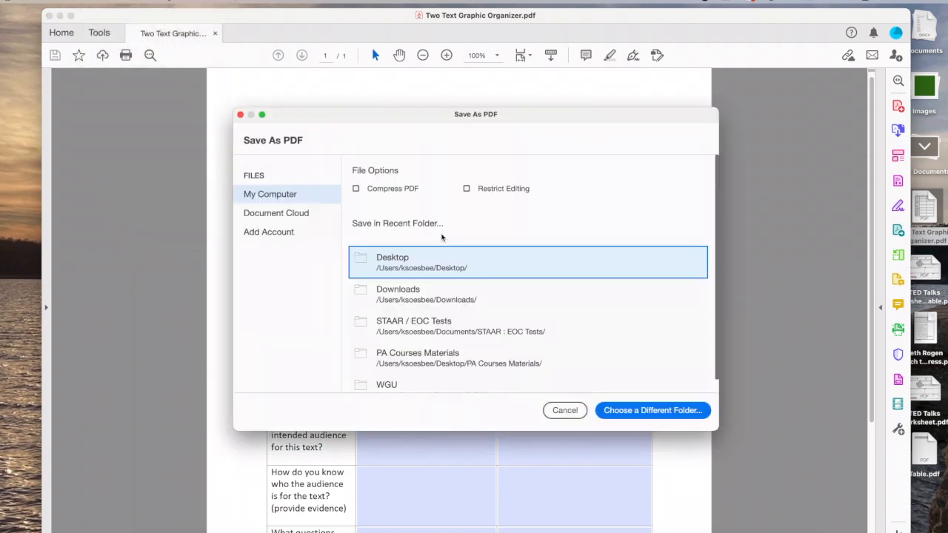
click(631, 412)
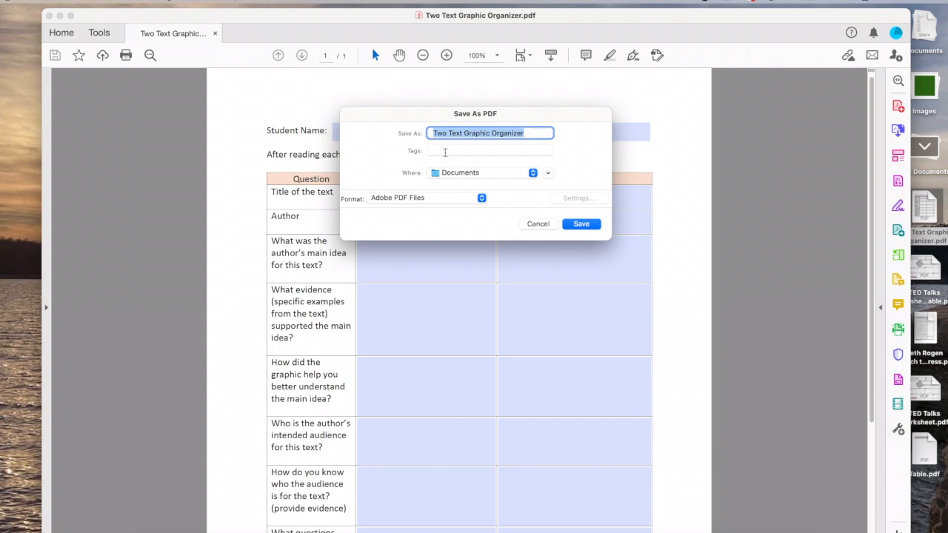
click(460, 173)
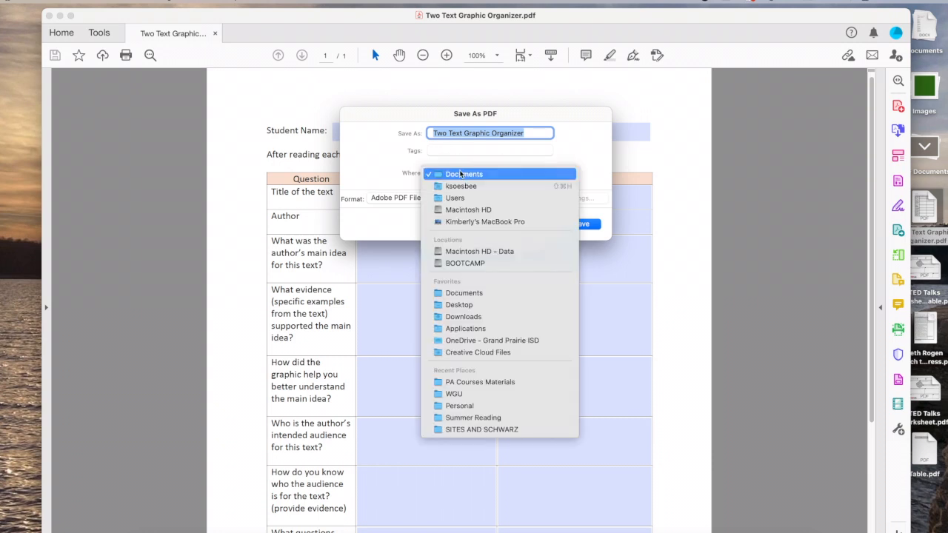
click(482, 304)
click(580, 223)
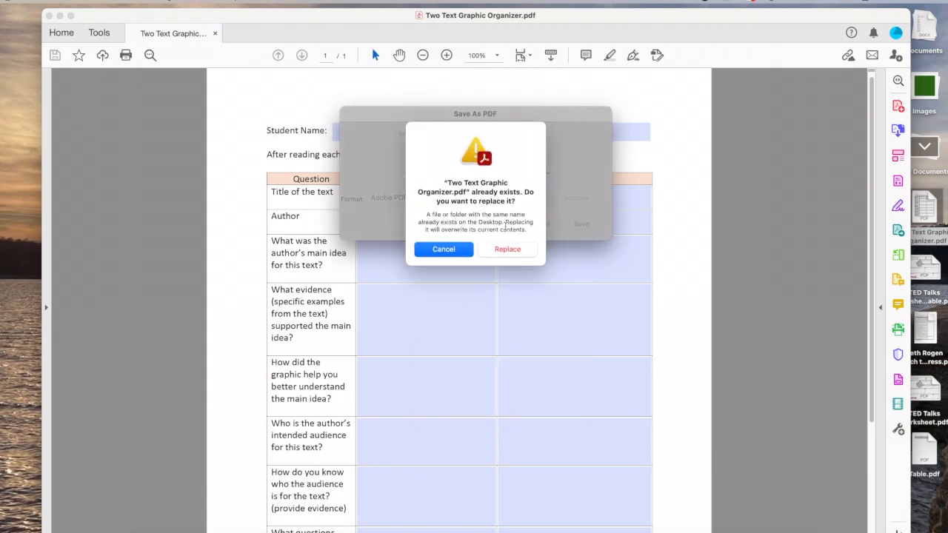
click(508, 250)
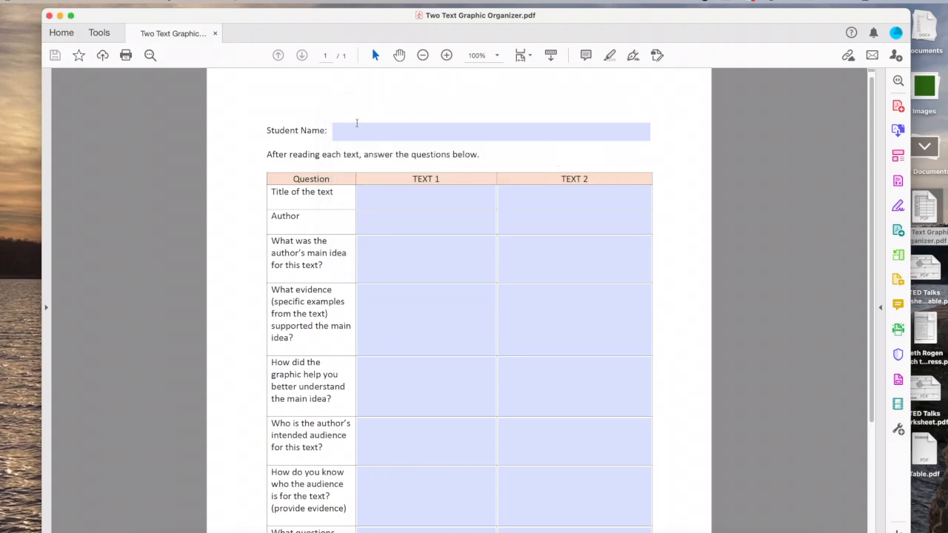
click(49, 16)
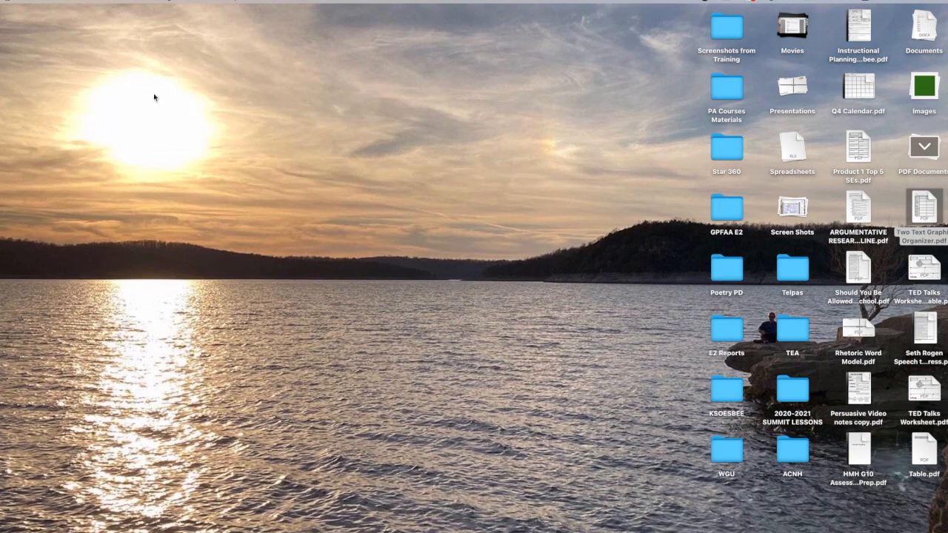